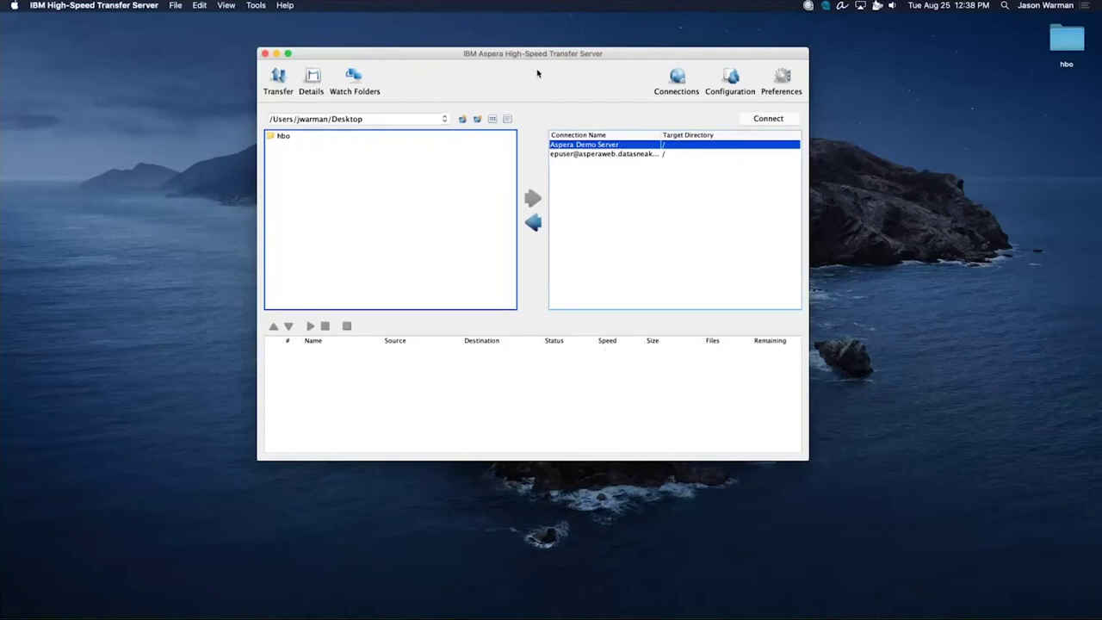
Reposition the transfer window, confirm the local pane stays on Desktop, and bring up Connection Manager.
drag(542, 56, 544, 50)
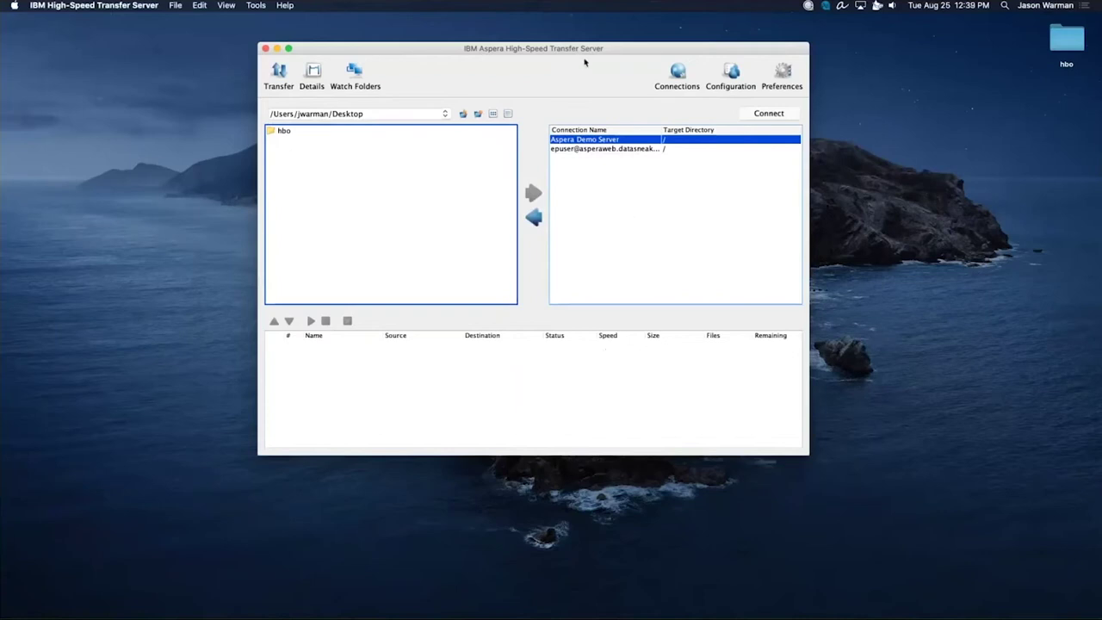
drag(612, 52, 600, 49)
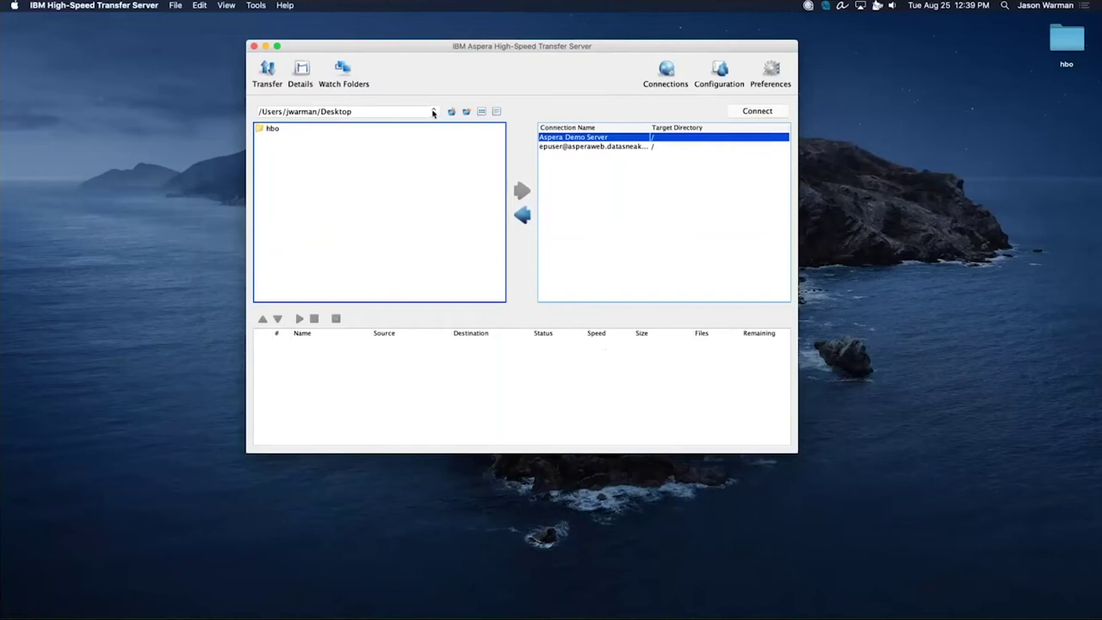
click(432, 112)
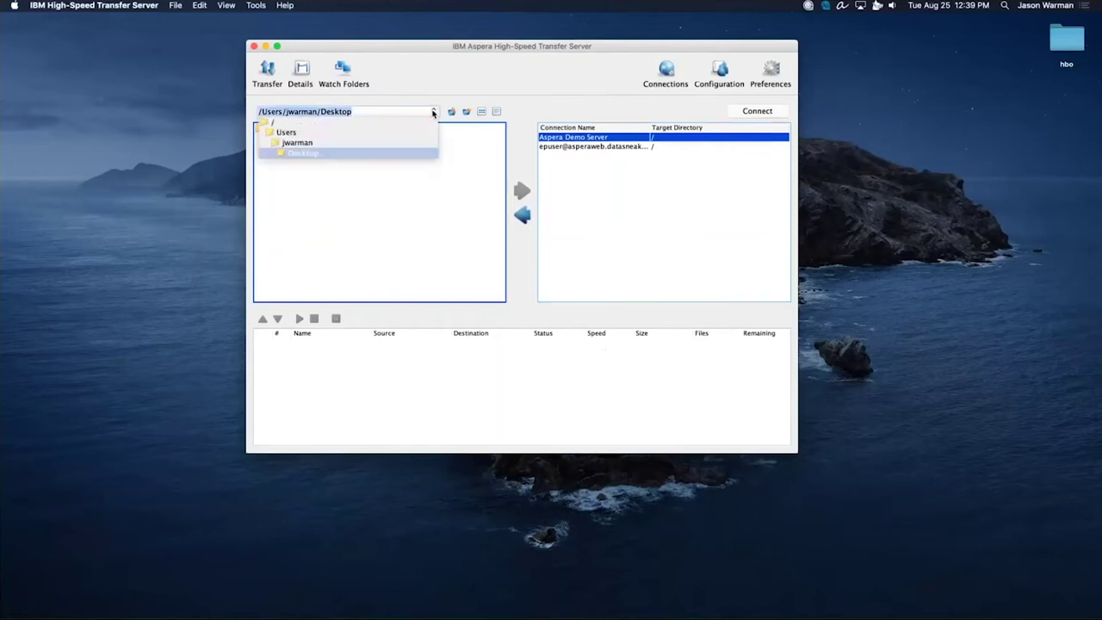
click(381, 176)
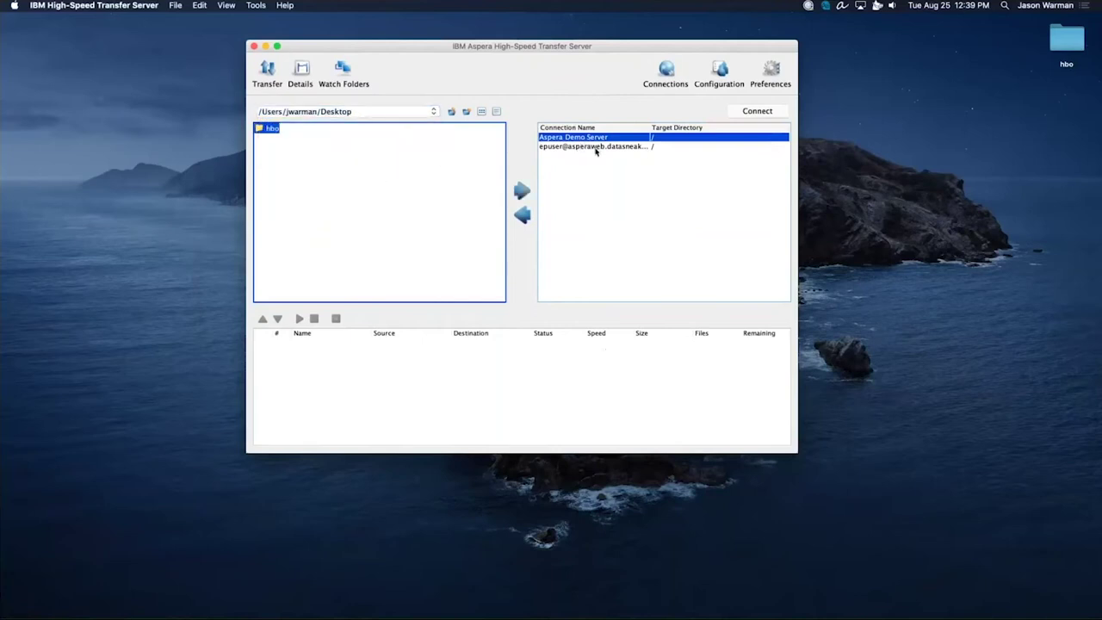
click(665, 72)
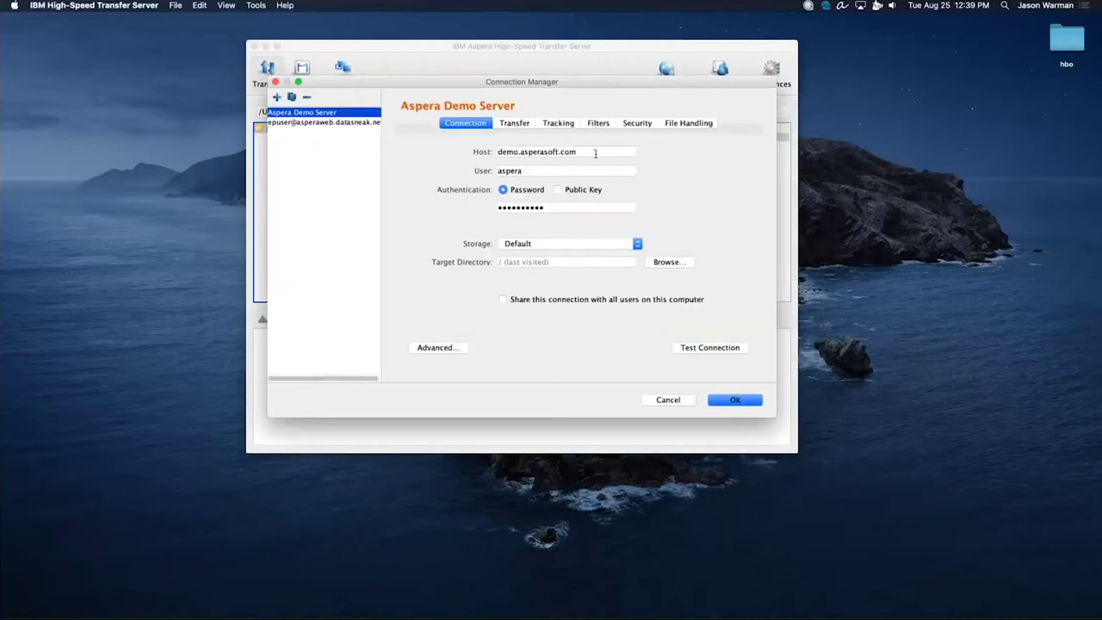
Inspect the demo server's host, then the asperaweb.datasneak.net connection's host, user and password.
drag(595, 153, 484, 151)
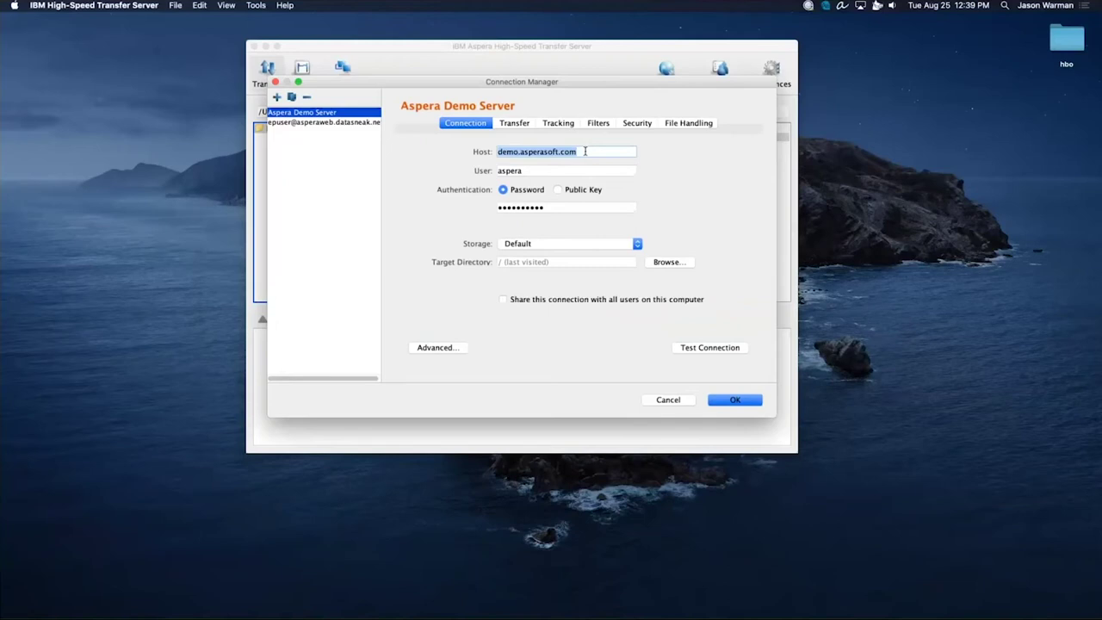
click(590, 151)
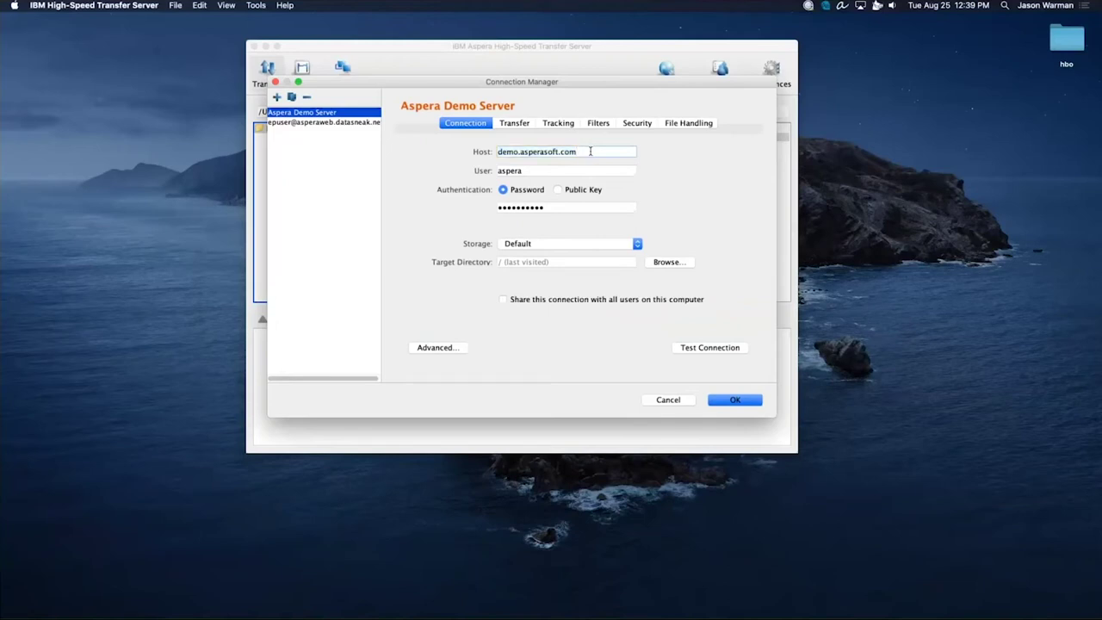
click(341, 123)
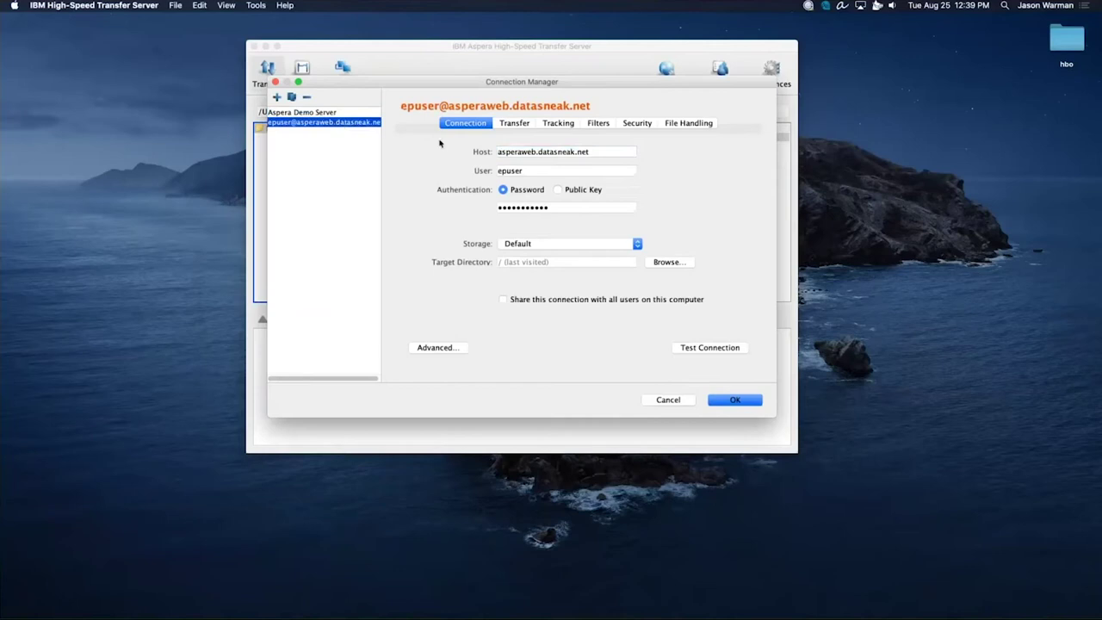
drag(607, 153, 470, 152)
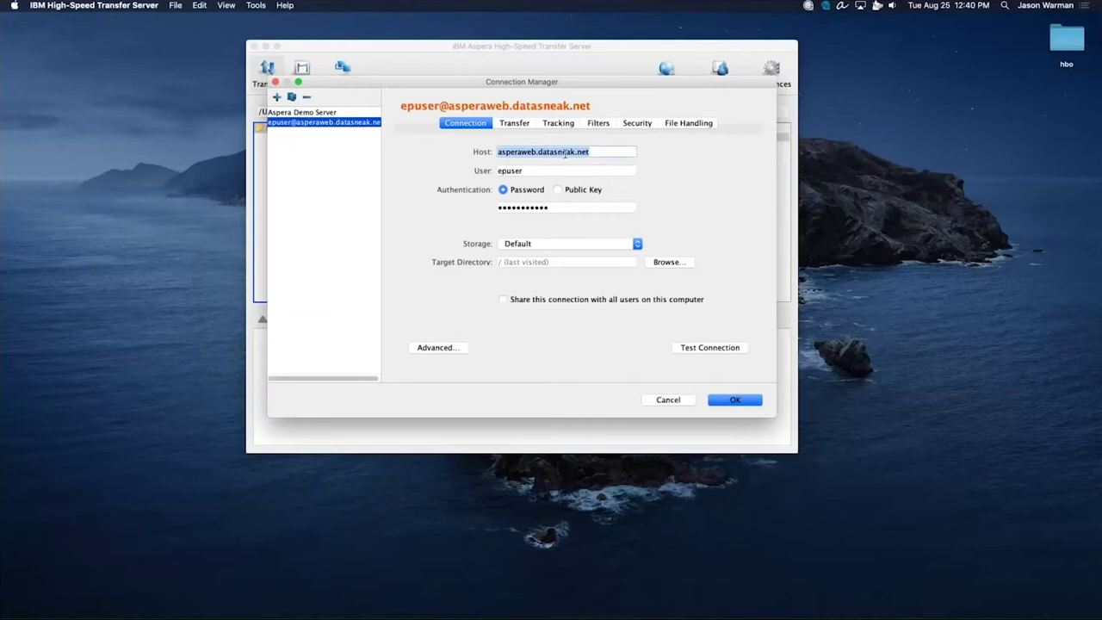
drag(602, 151, 482, 153)
key(Tab)
key(Tab)
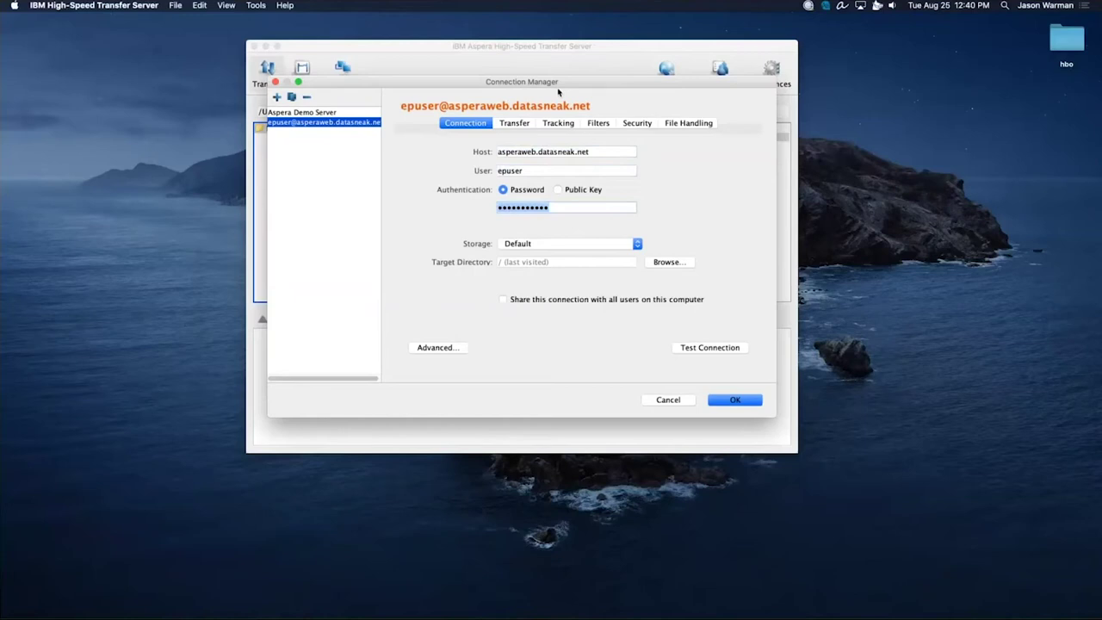
Recheck the Aspera Demo Server settings and close Connection Manager without saving changes.
drag(560, 83, 563, 63)
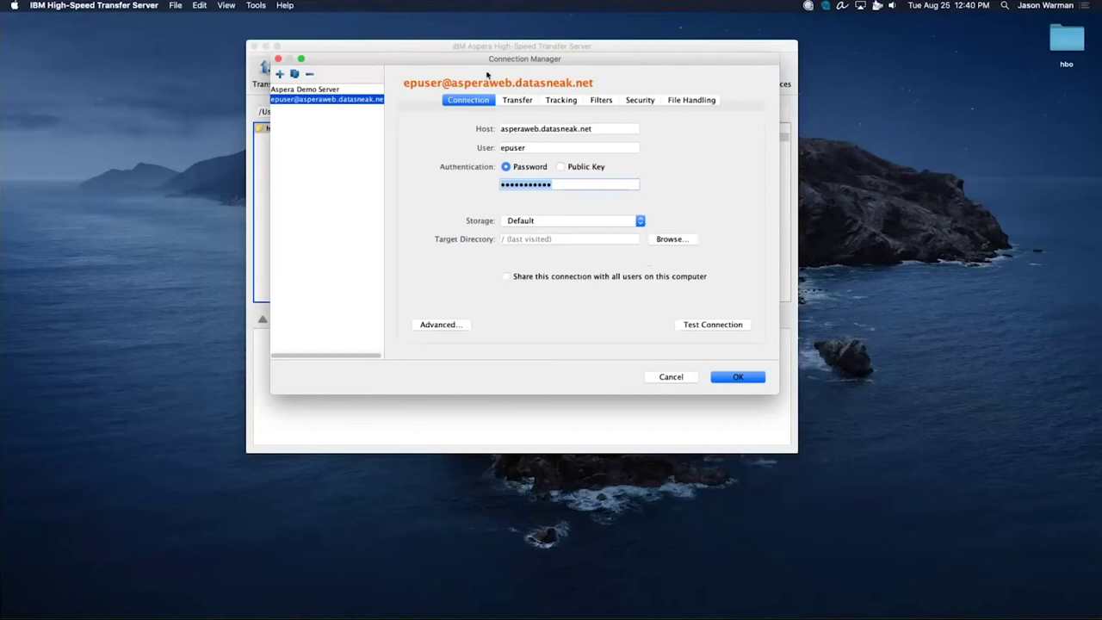
click(336, 89)
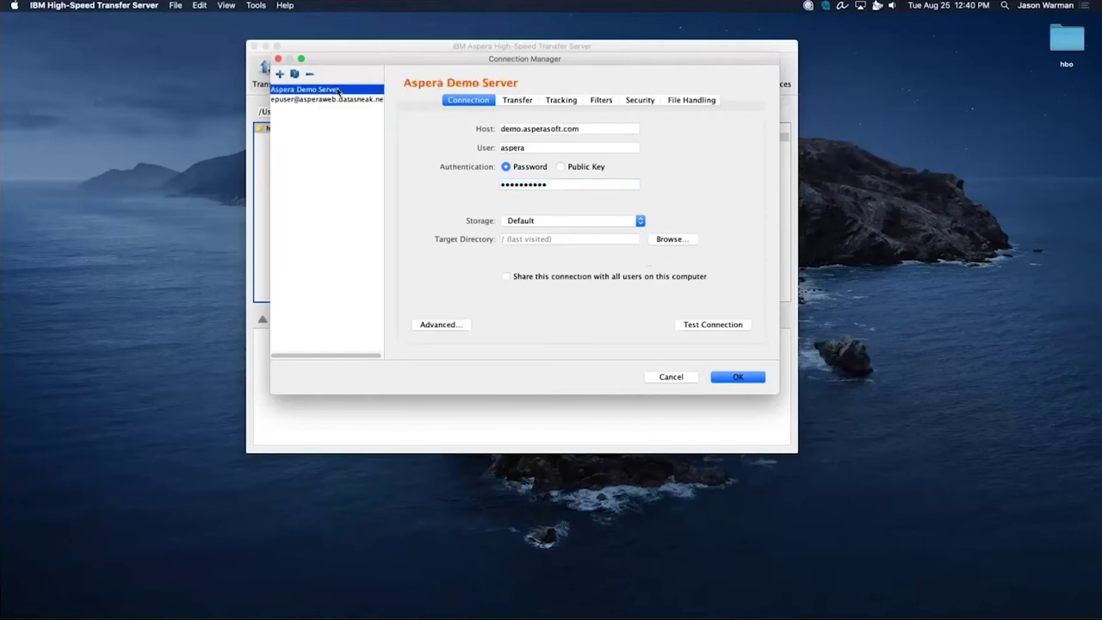
click(670, 377)
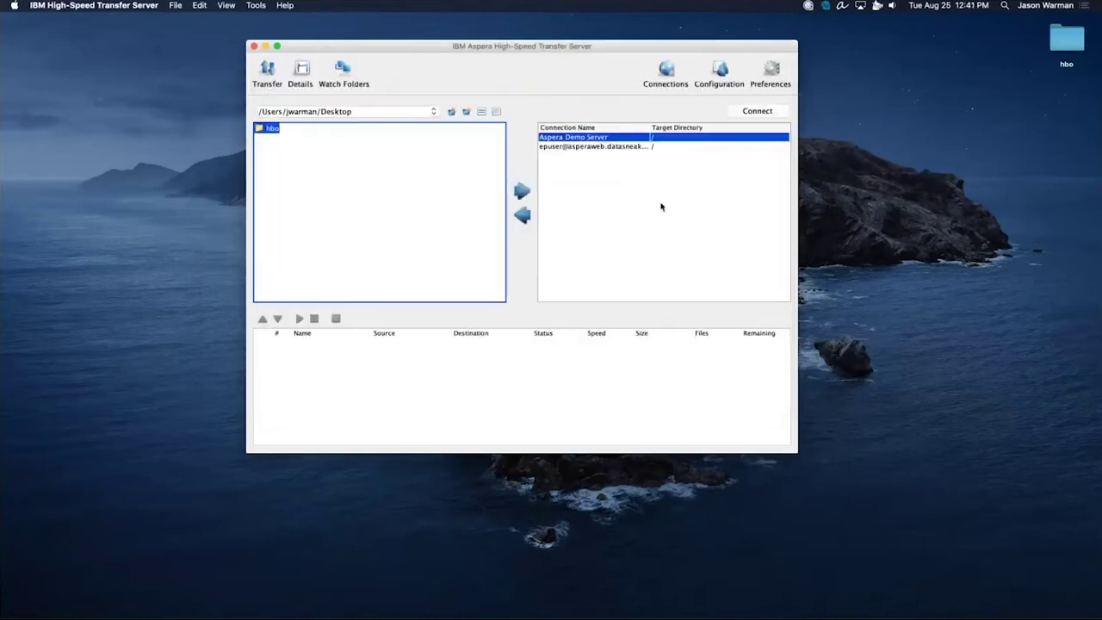
Connect to Aspera Demo Server, peek into aspera-test-dir-small, aspera-test-dir-tiny and Upload, then select 100MB inside aspera-test-dir-large.
double_click(588, 139)
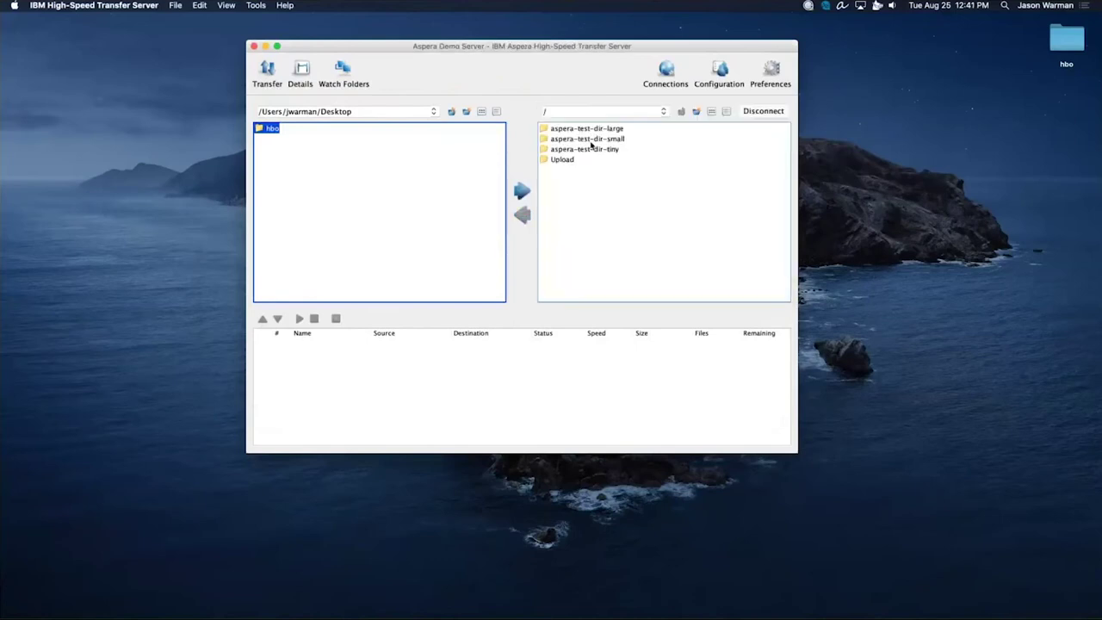
double_click(624, 139)
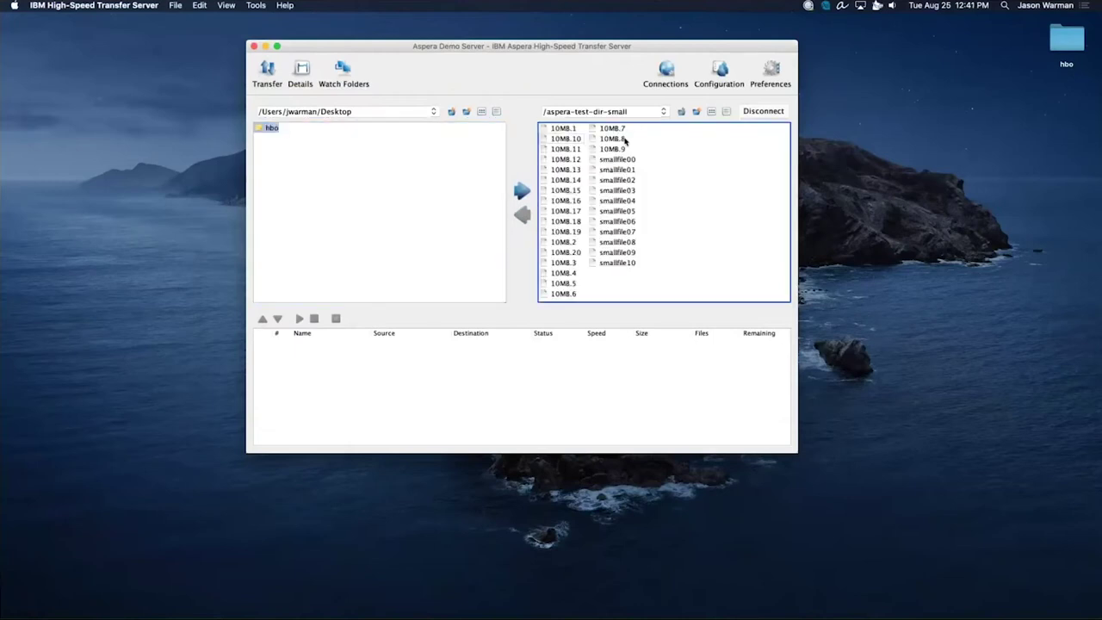
click(681, 111)
double_click(609, 148)
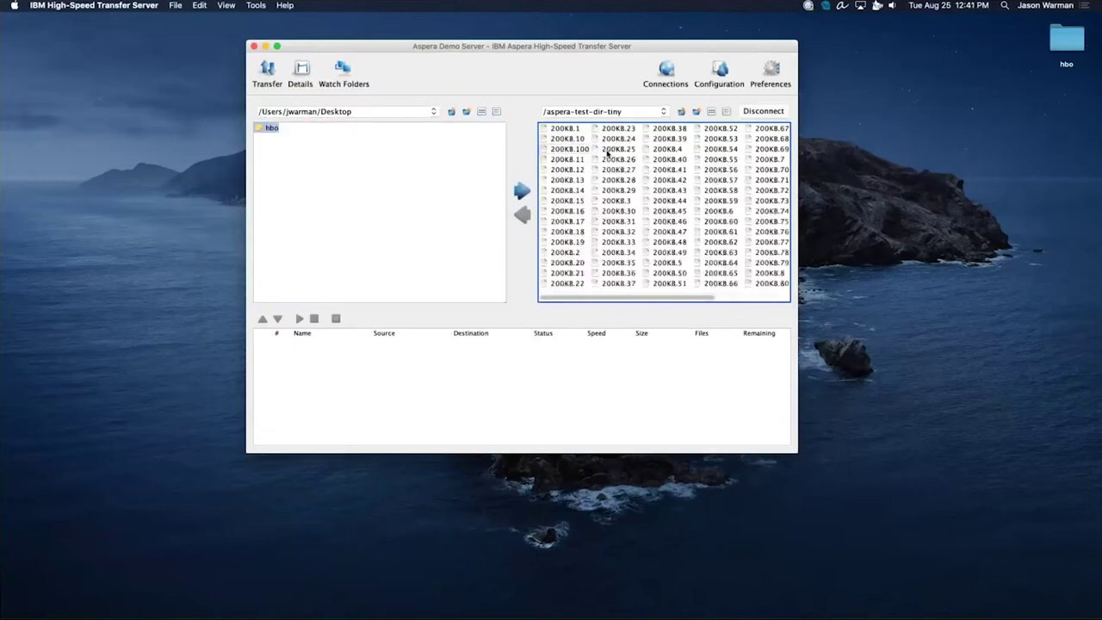
click(681, 111)
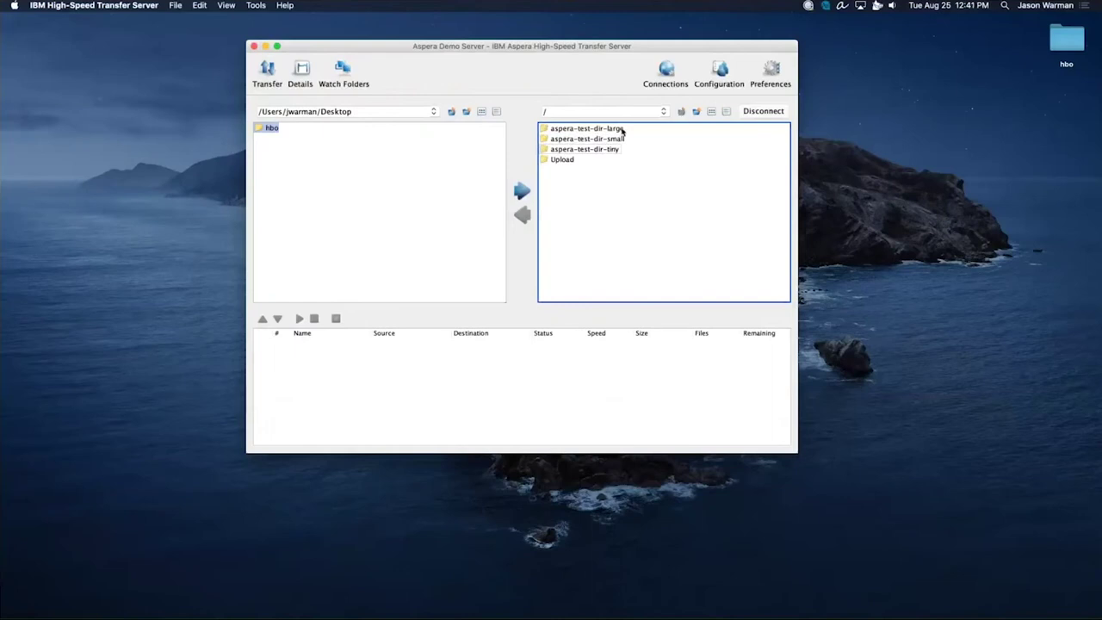
double_click(572, 161)
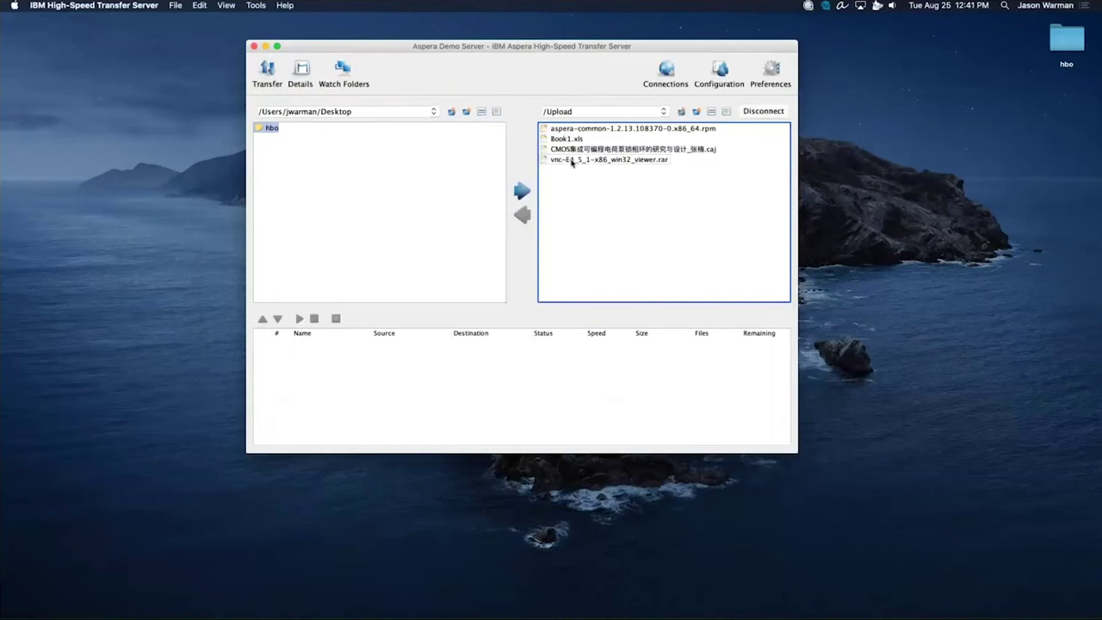
click(682, 112)
double_click(614, 129)
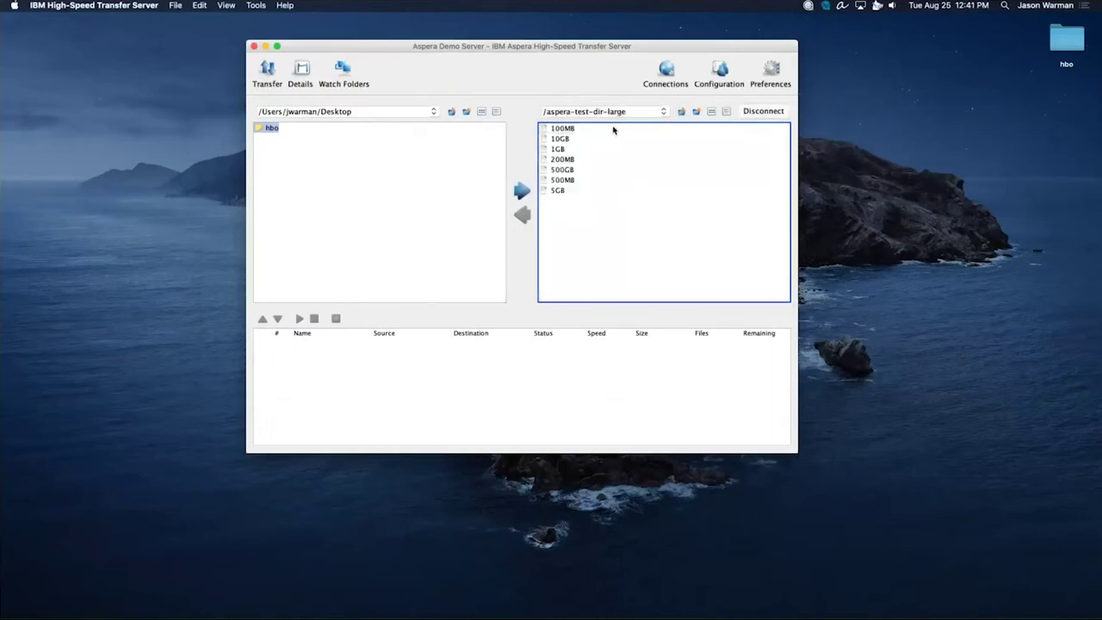
click(564, 129)
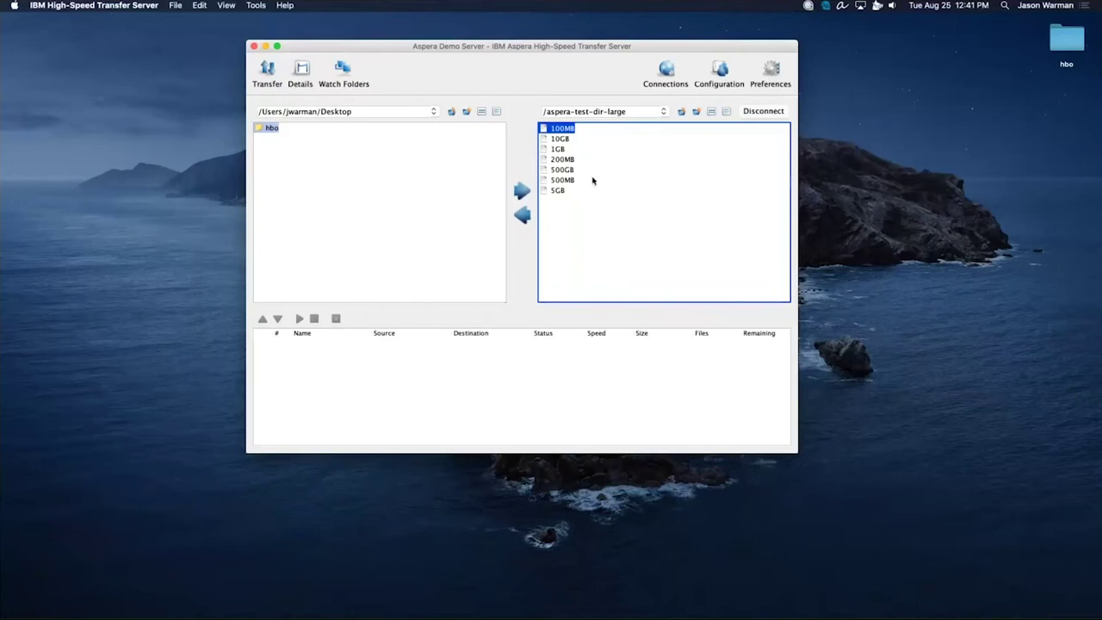
Download 100MB and 500MB from aspera-test-dir-large to the Desktop and view the transfer details.
click(592, 180)
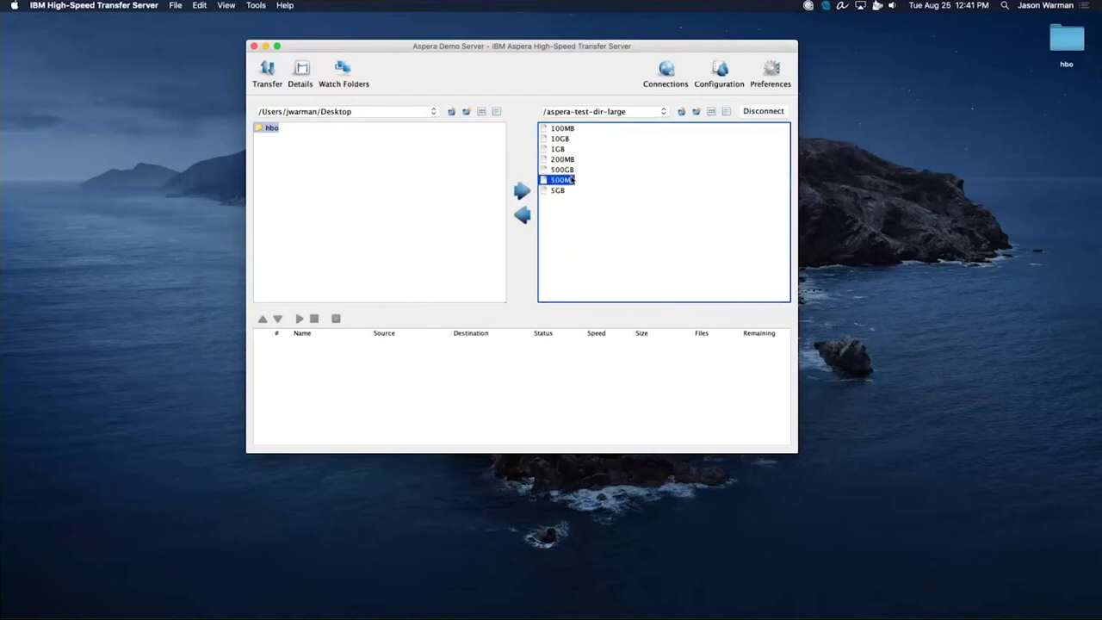
super+click(573, 129)
click(523, 215)
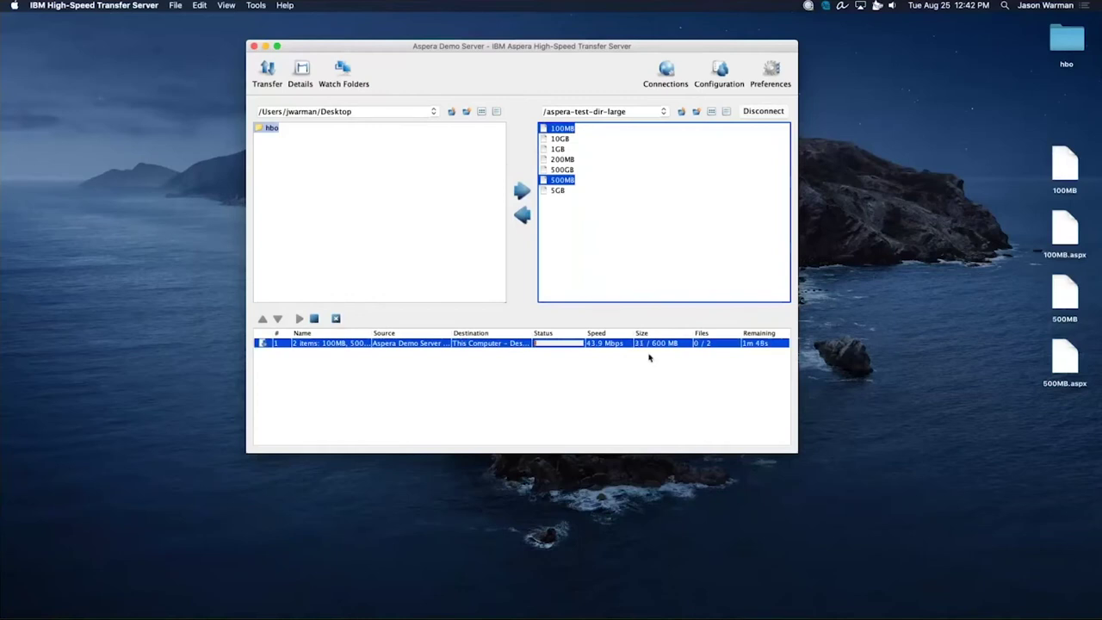
click(301, 69)
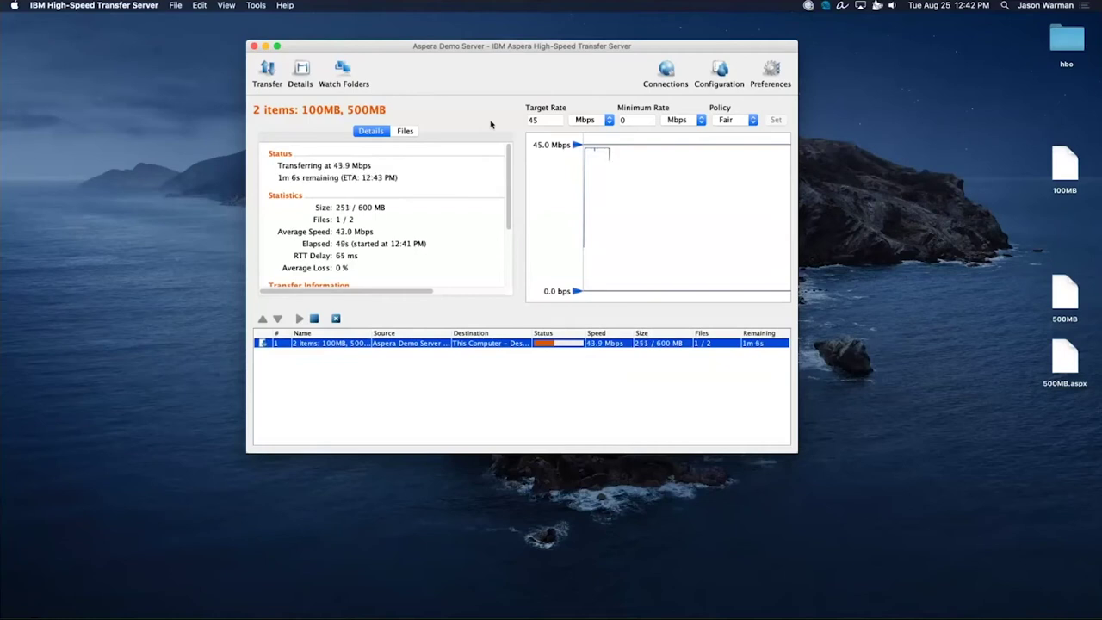
Change the Details view's Target Rate from 45 to 300 Mbps.
click(547, 123)
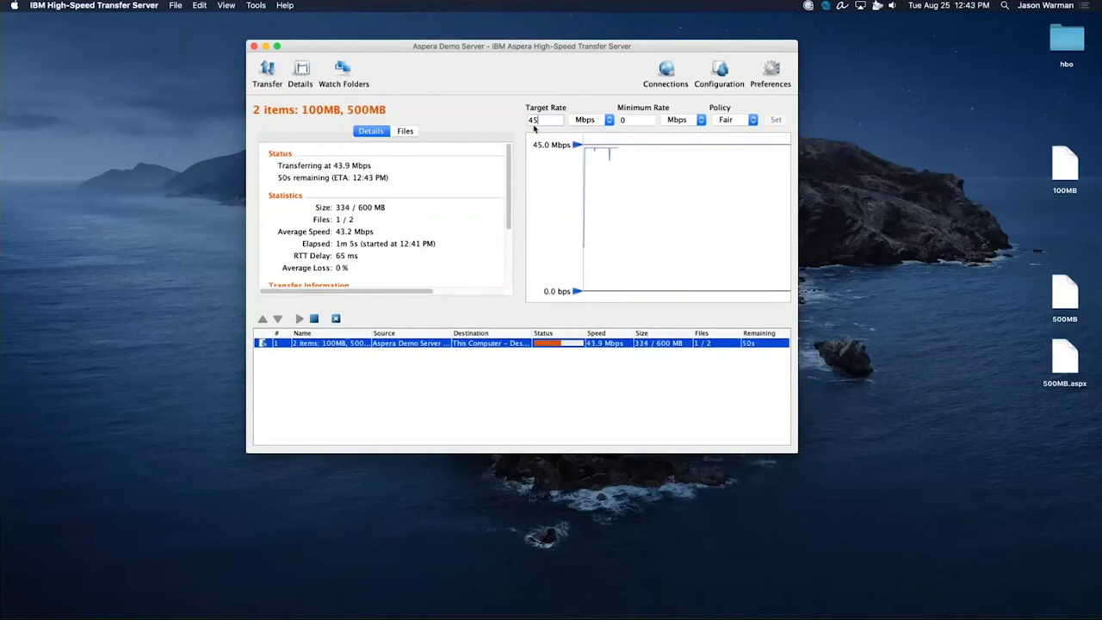
double_click(538, 125)
text(300)
key(Return)
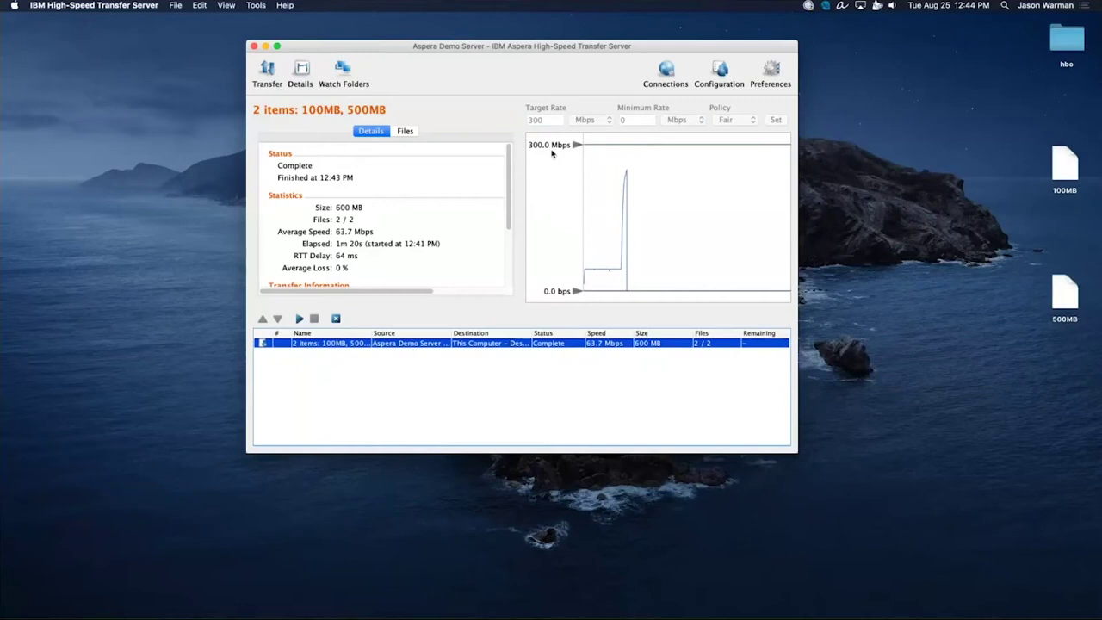
Select the downloaded 100MB and 500MB on the Desktop and move the remote pane up to /.
click(263, 69)
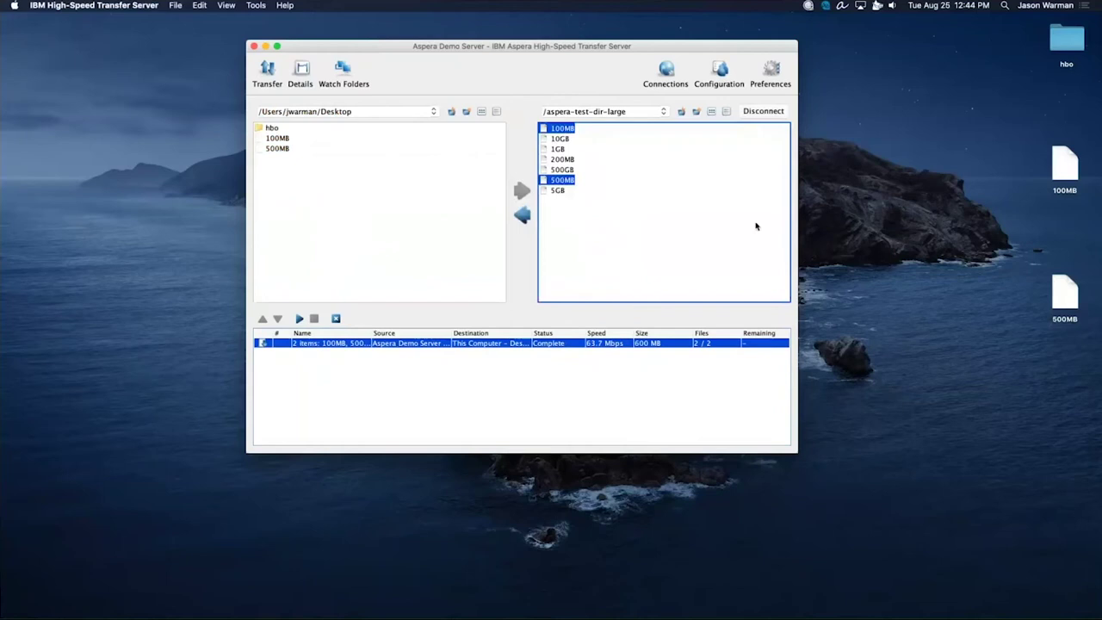
drag(1024, 407, 1070, 153)
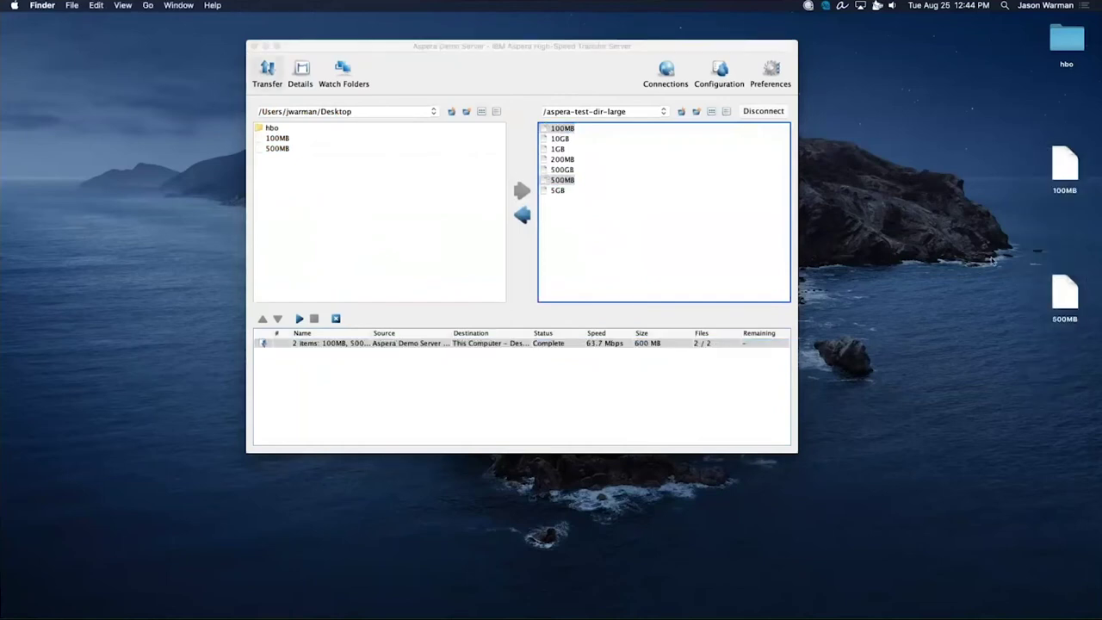
click(778, 257)
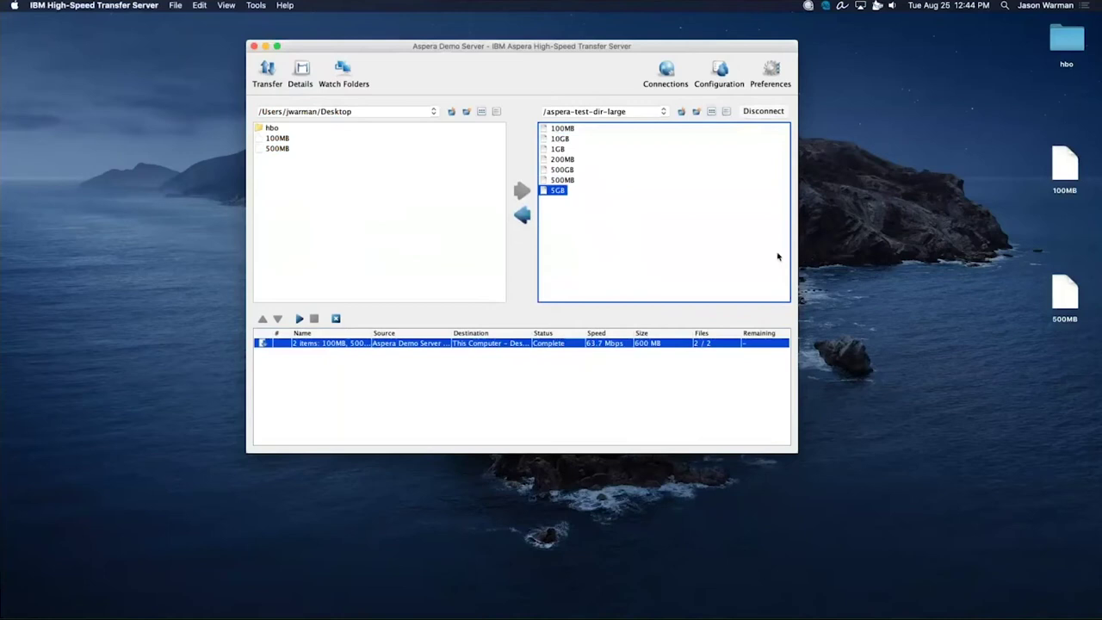
click(680, 112)
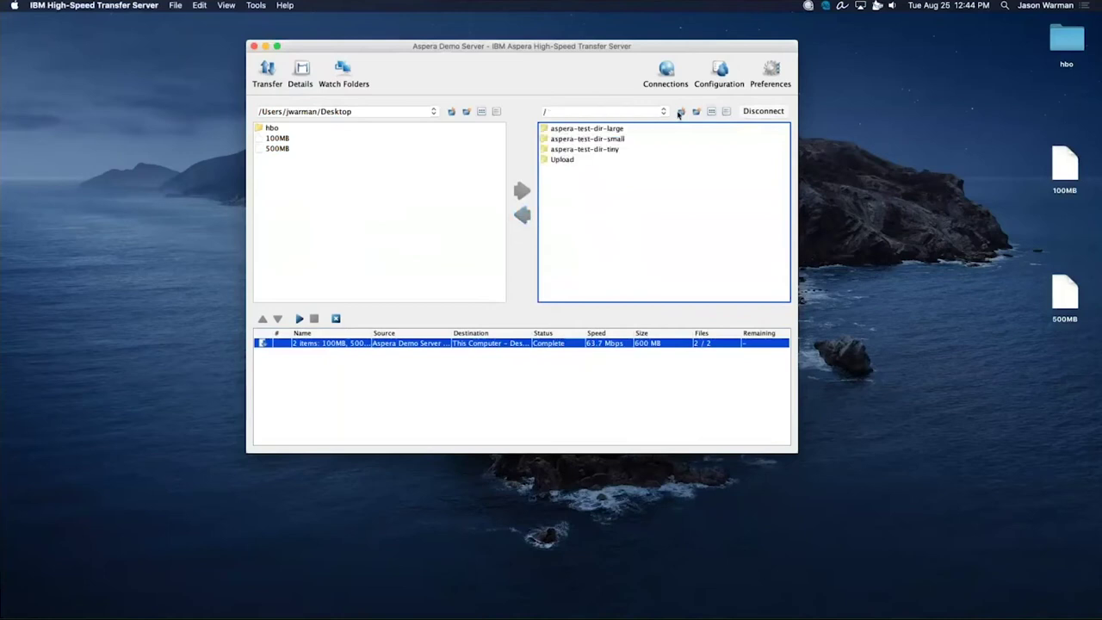
Disconnect from the demo server and bring Firefox forward on the Faspex Sent Packages page.
click(758, 111)
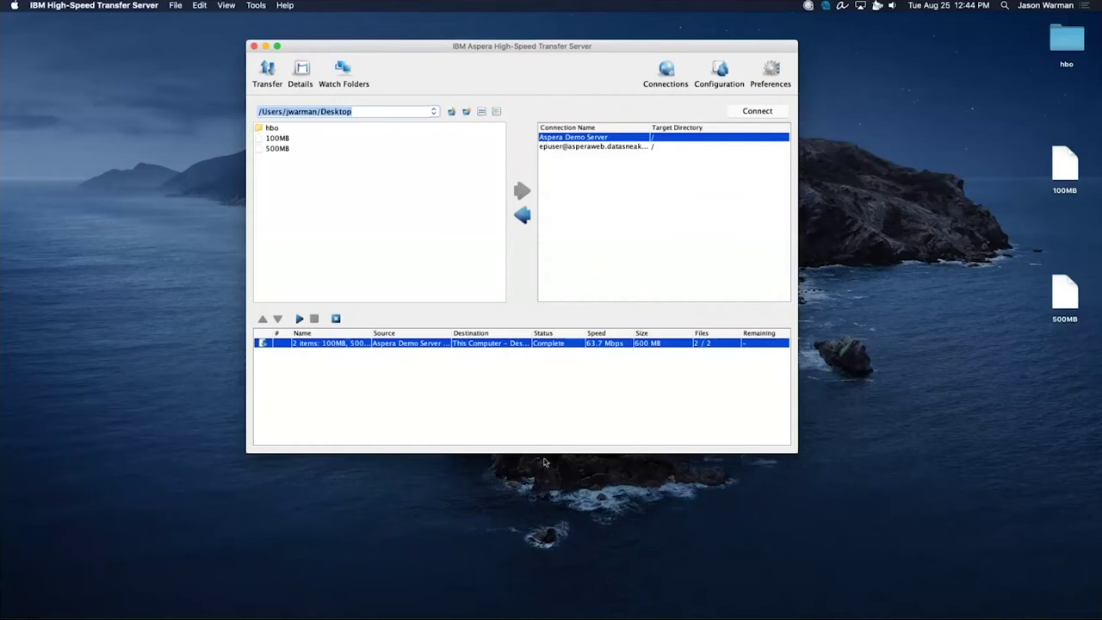
mouse_move(501, 607)
click(463, 604)
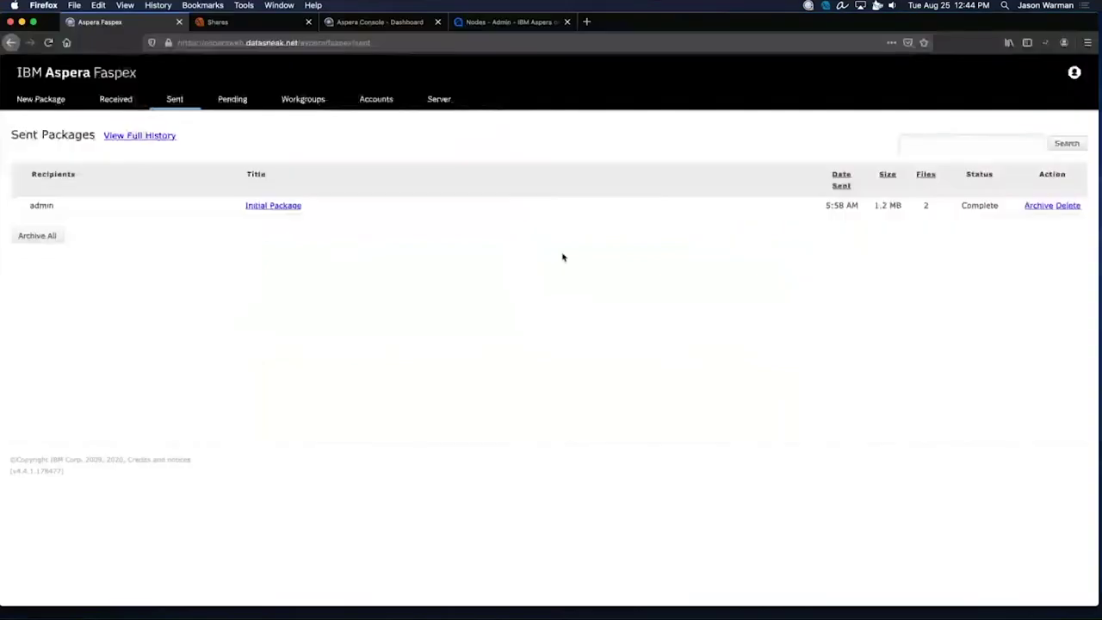
click(220, 30)
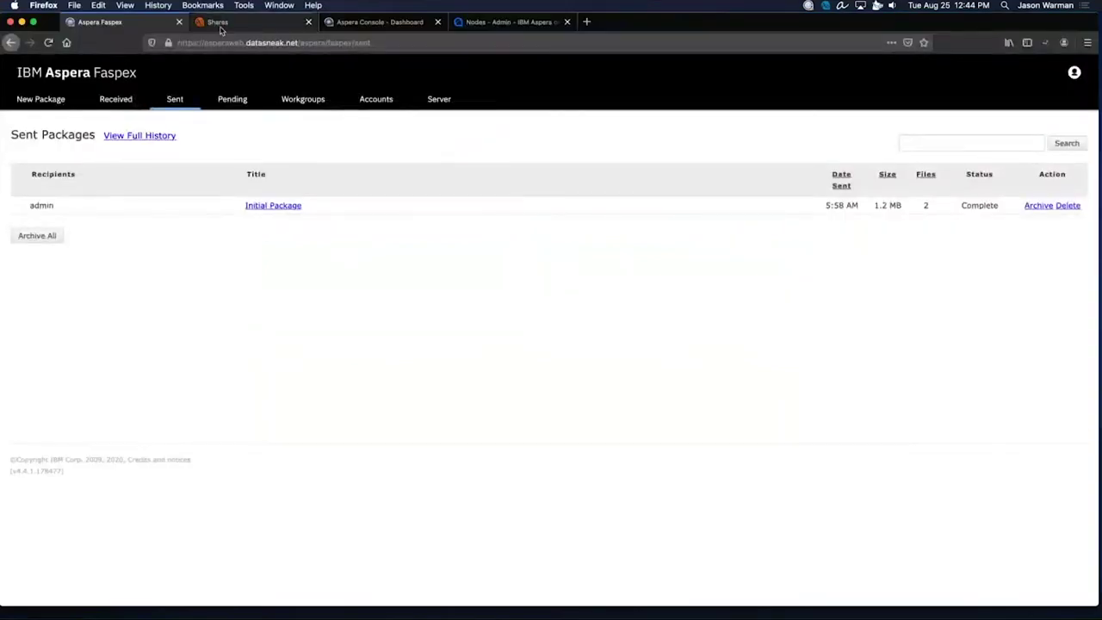
Move the Shares tab first, zoom to 110%, and point out the NODES and SHARES sections.
drag(220, 29, 121, 26)
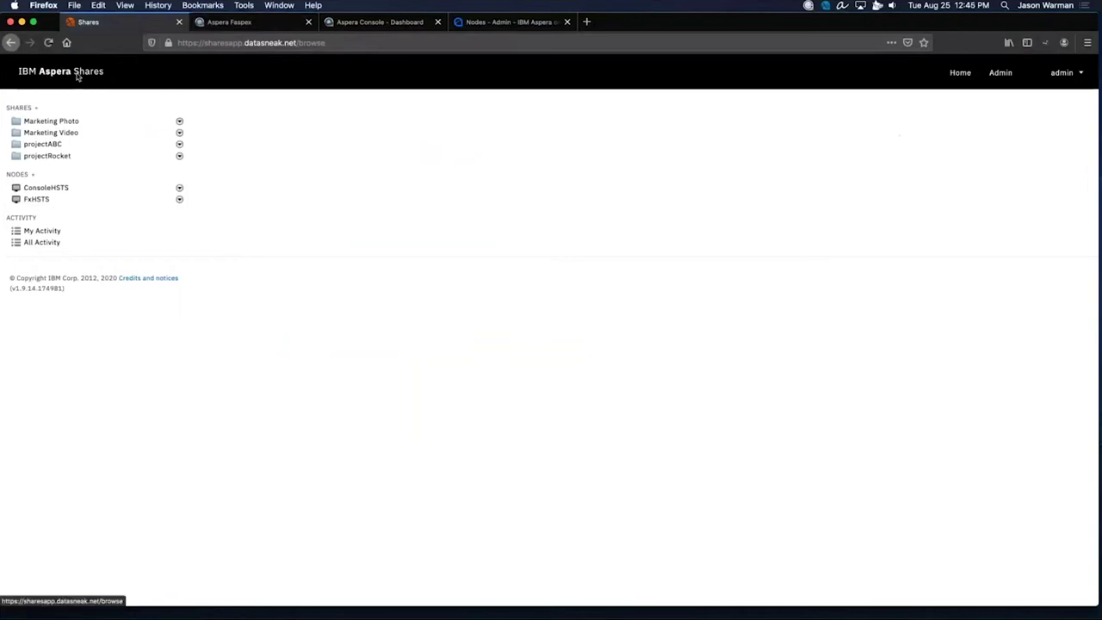
key(super+equal)
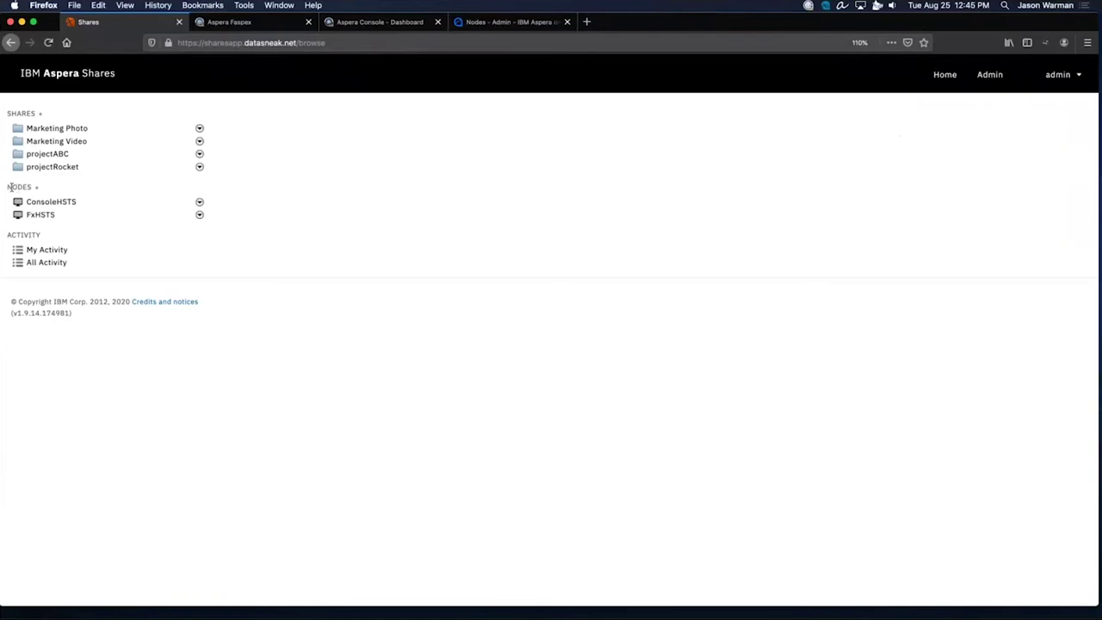
drag(7, 187, 30, 187)
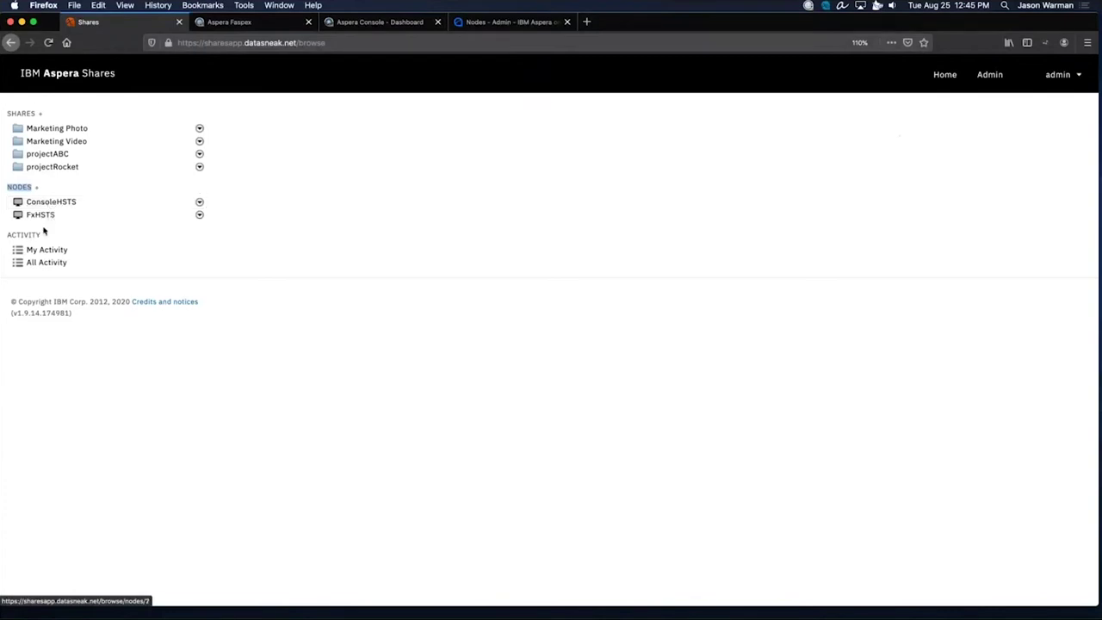
click(16, 114)
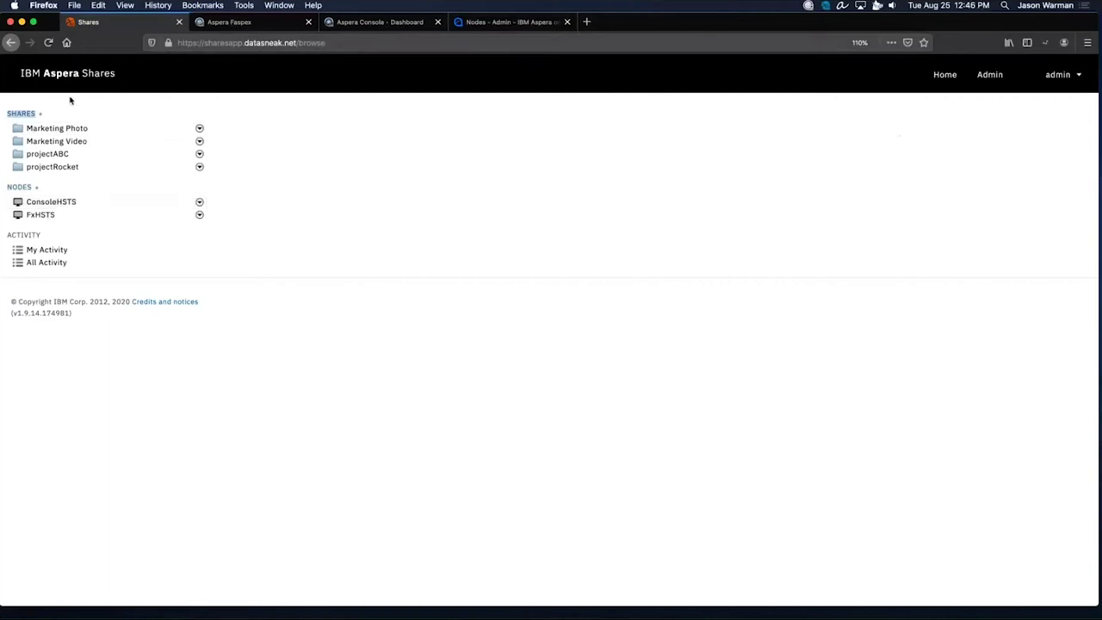
Browse the Marketing Photo, Marketing Video, projectABC and projectRocket shares in turn.
click(55, 131)
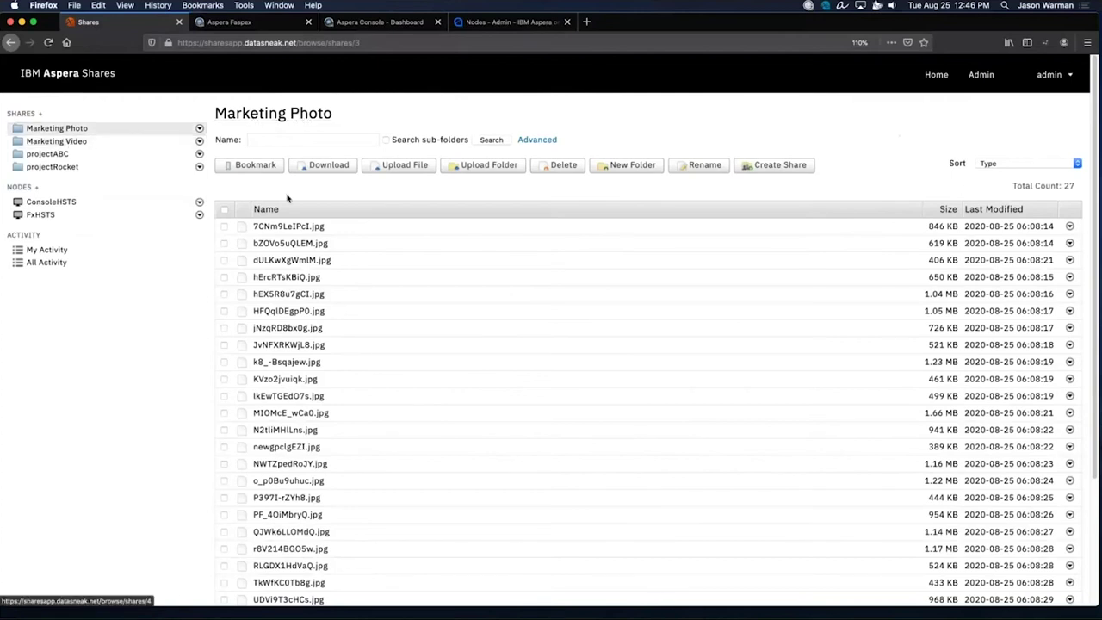
click(62, 144)
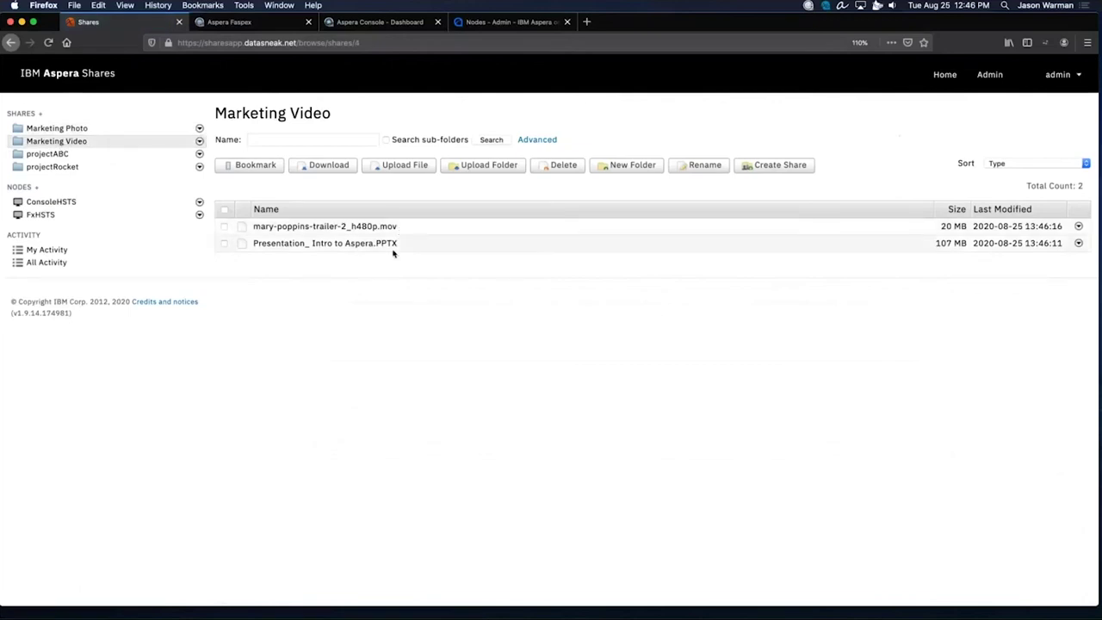
click(51, 155)
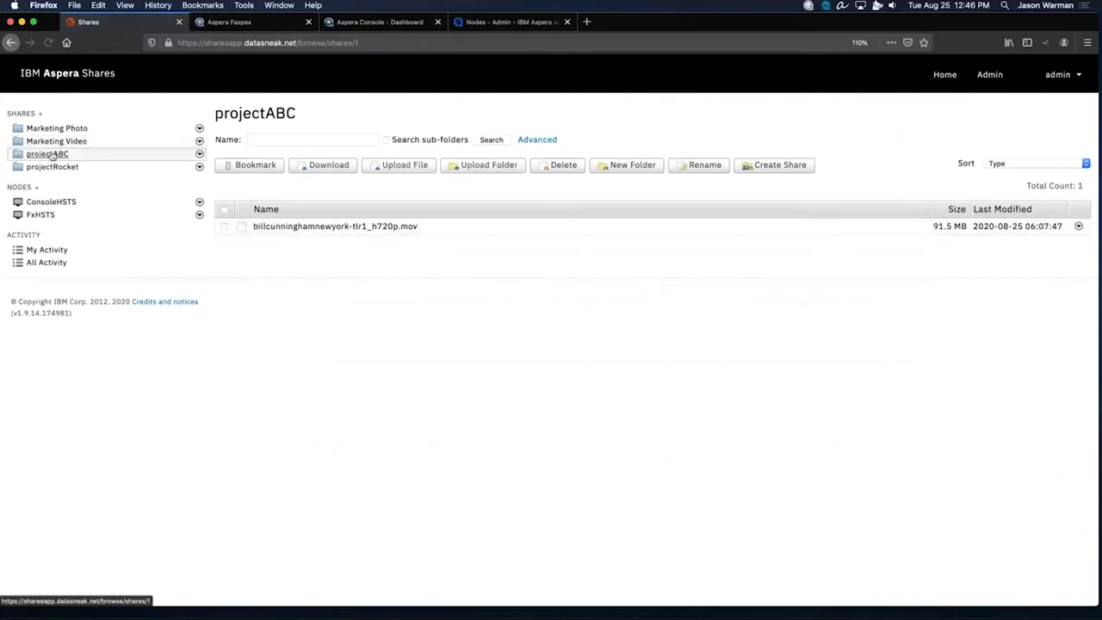
click(52, 167)
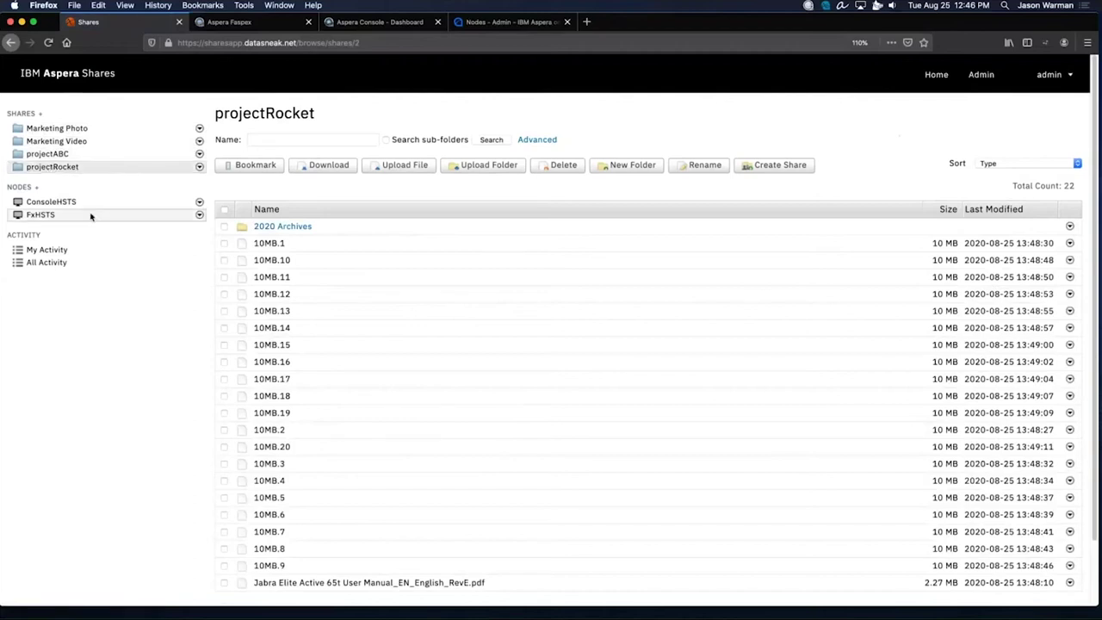
Log out of admin and log in with the regular user's e-mail and password.
click(1067, 75)
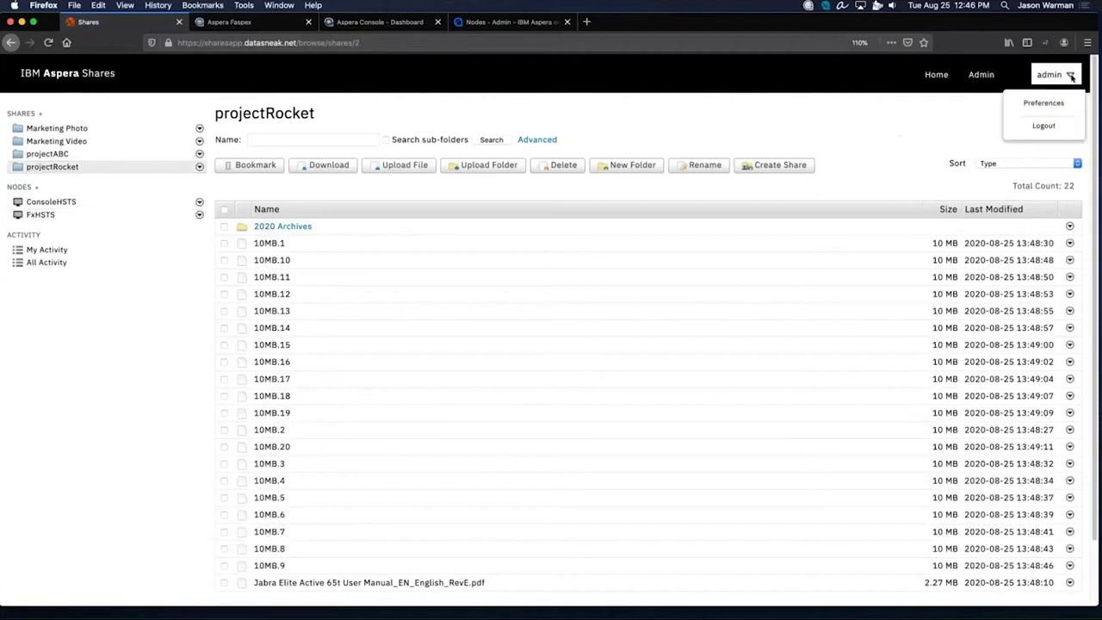
click(1045, 124)
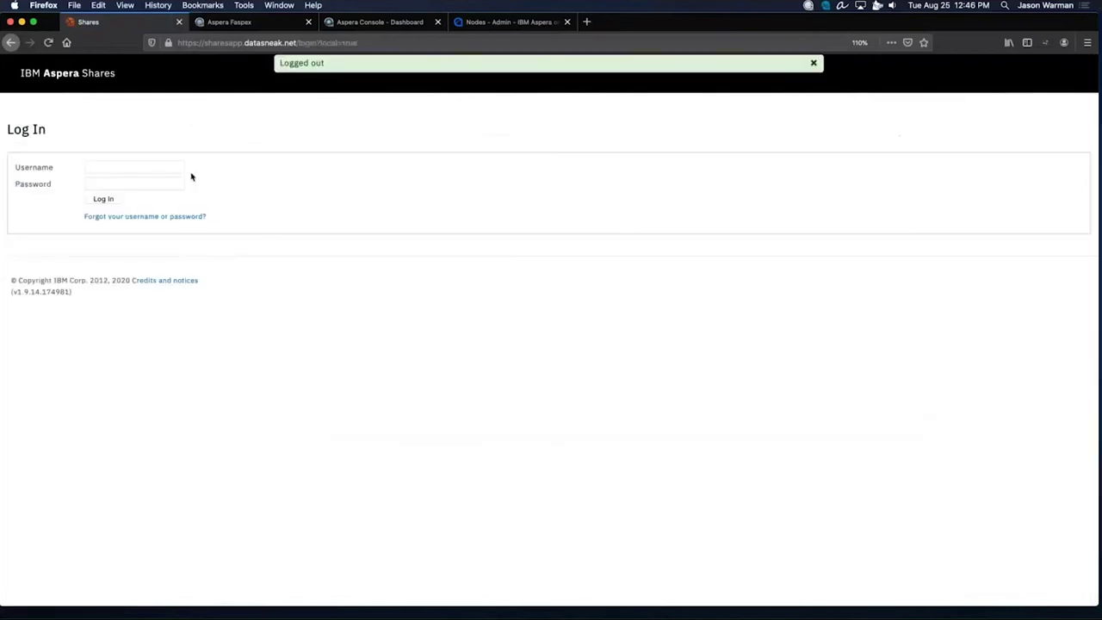
click(160, 164)
key(super+v)
key(Tab)
text(********)
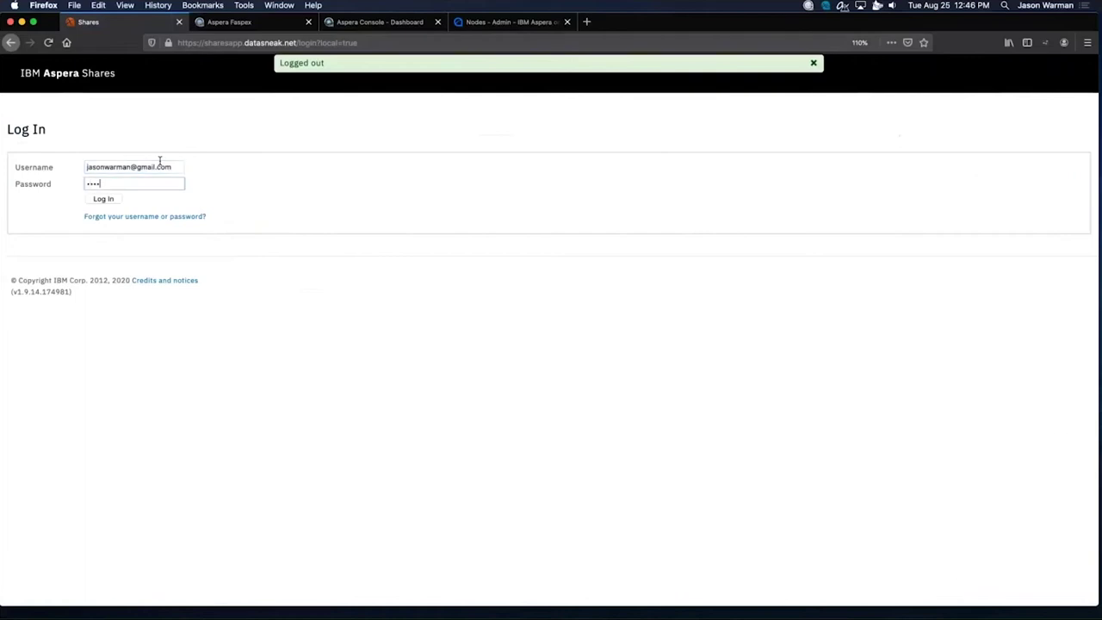
text(*)
key(Return)
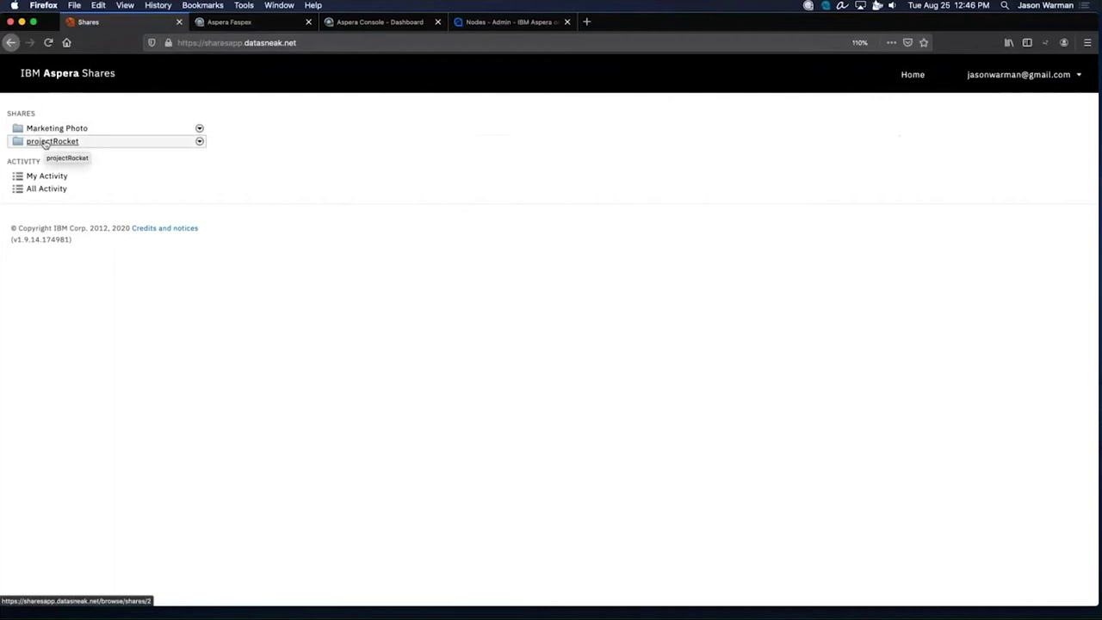
Visit projectRocket, check Marketing Photo's download-only access, then return to projectRocket's 22 items.
click(45, 143)
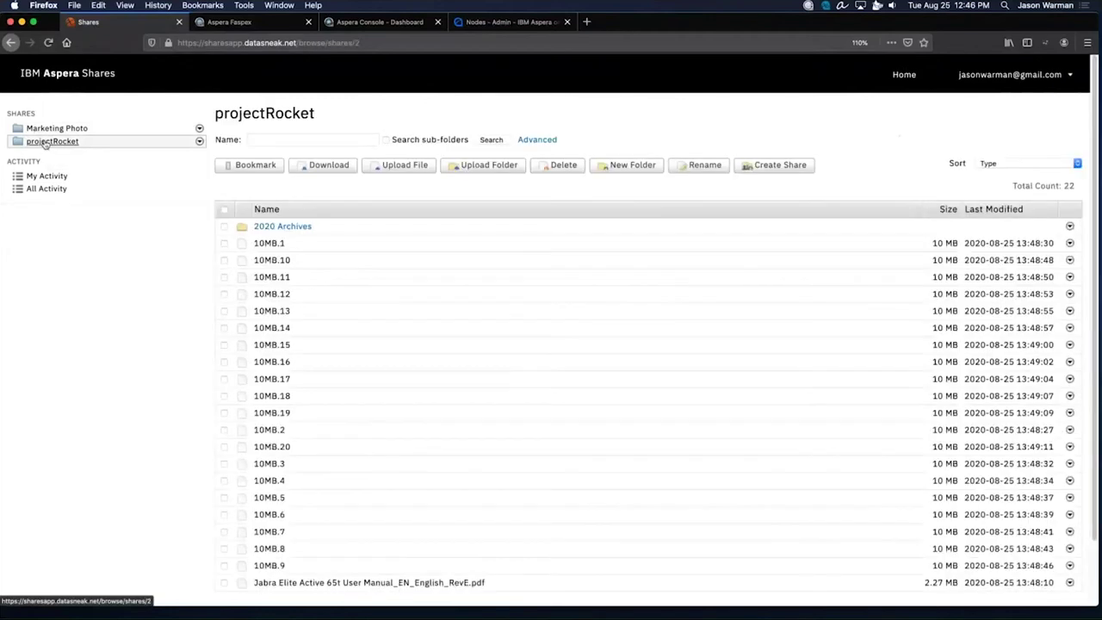
click(45, 129)
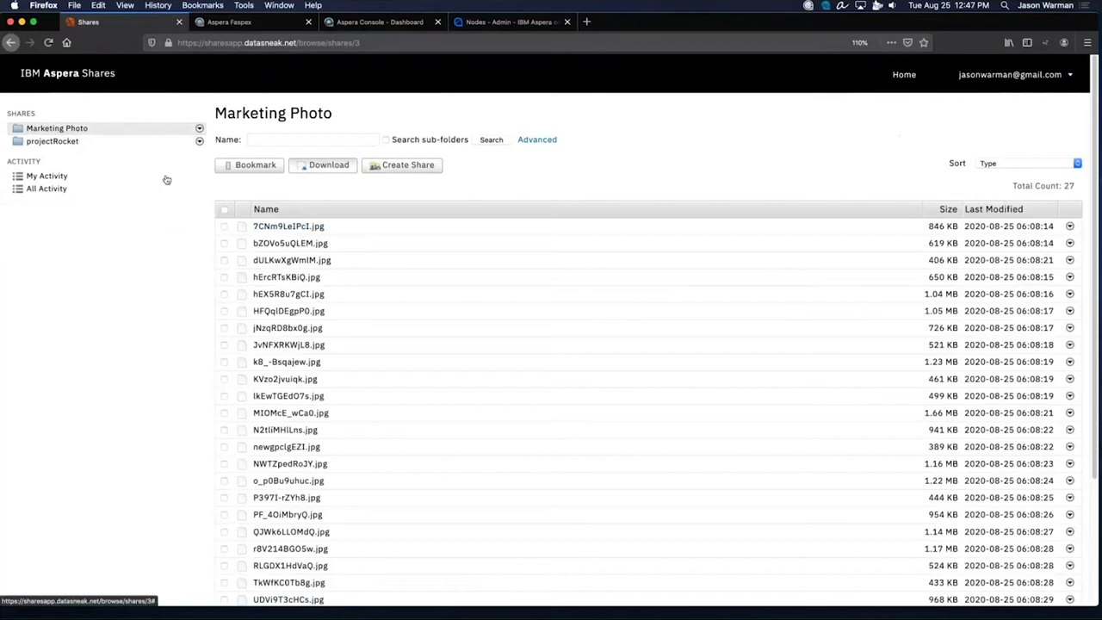
click(66, 144)
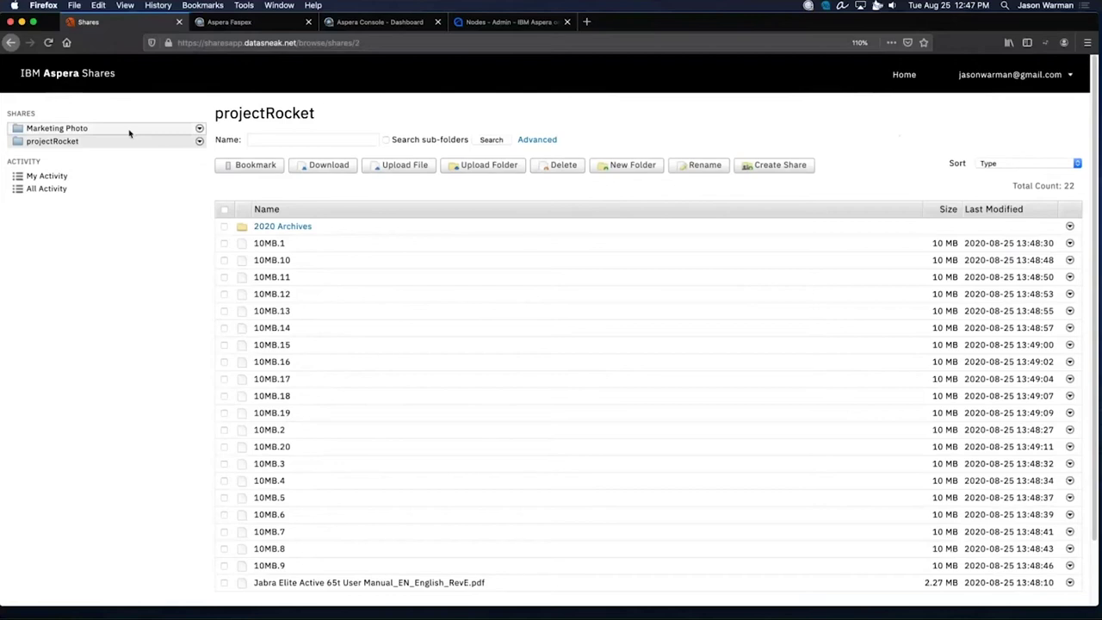
Dismiss the browser address suggestions and bring up the Aspera Connect menu-bar options over projectRocket.
click(375, 42)
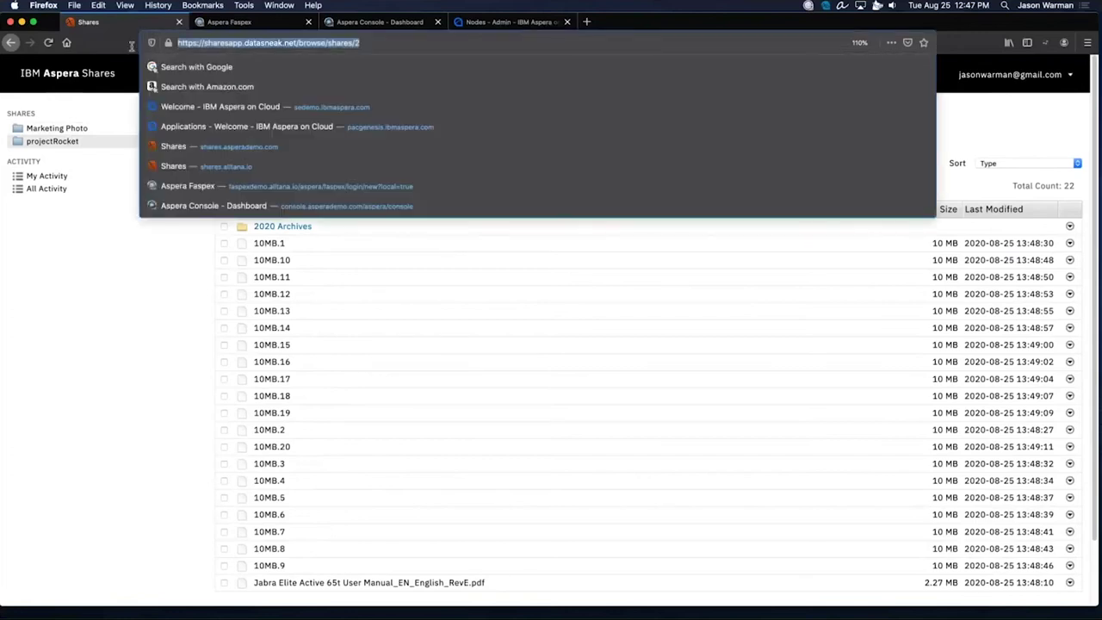
click(362, 124)
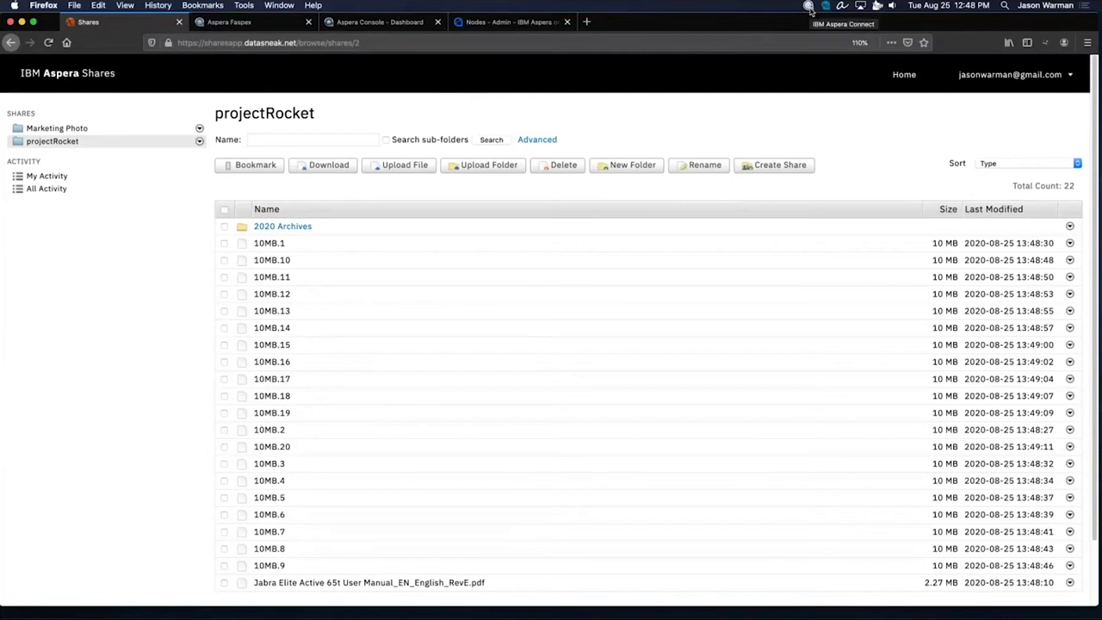
click(808, 6)
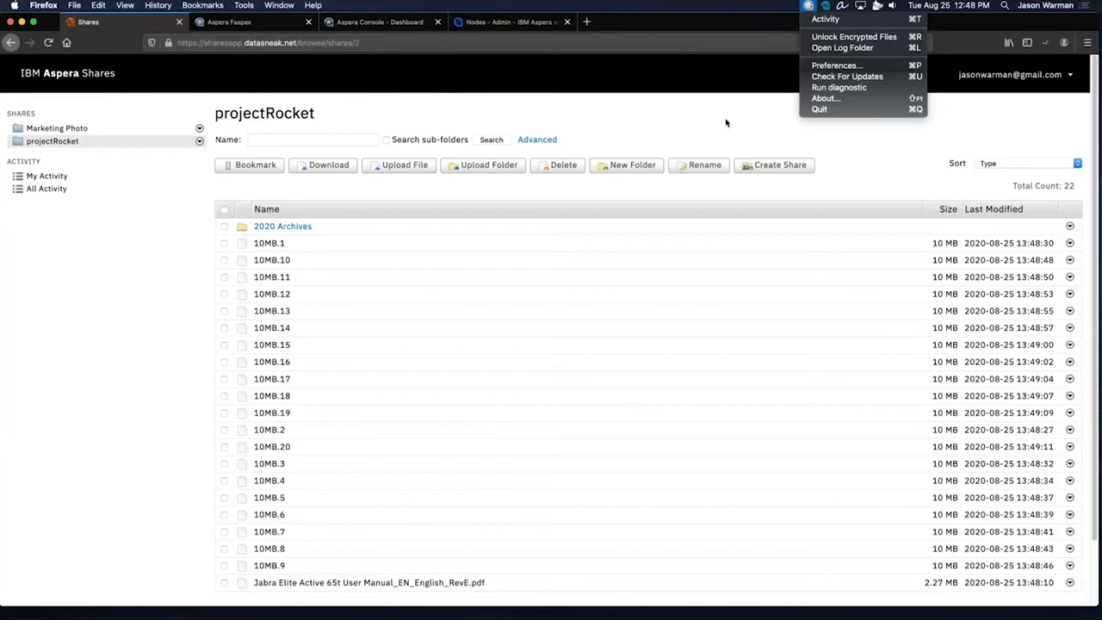
Download 10MB.1, 10MB.11, 10MB.14 and 10MB.16 from the projectRocket share.
click(726, 122)
click(224, 245)
click(224, 277)
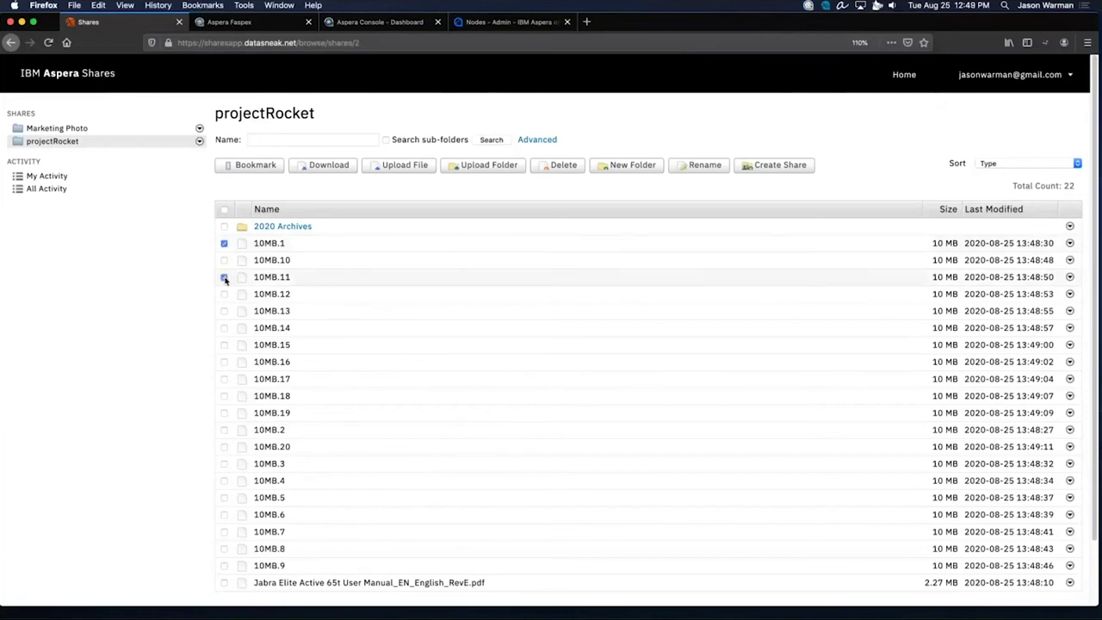
click(224, 328)
click(224, 363)
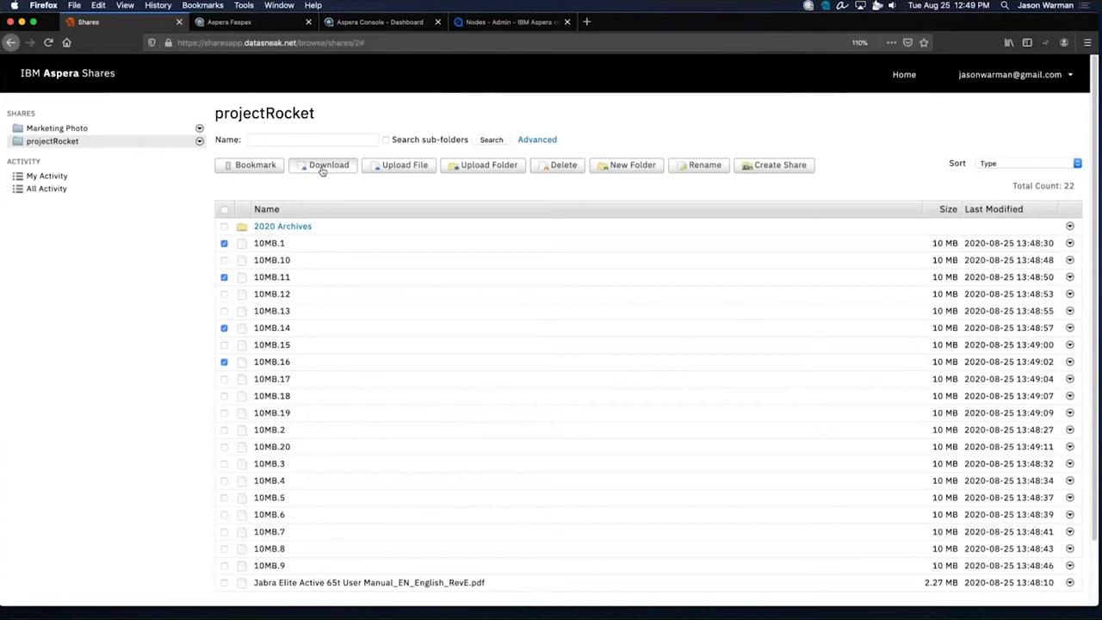
click(322, 167)
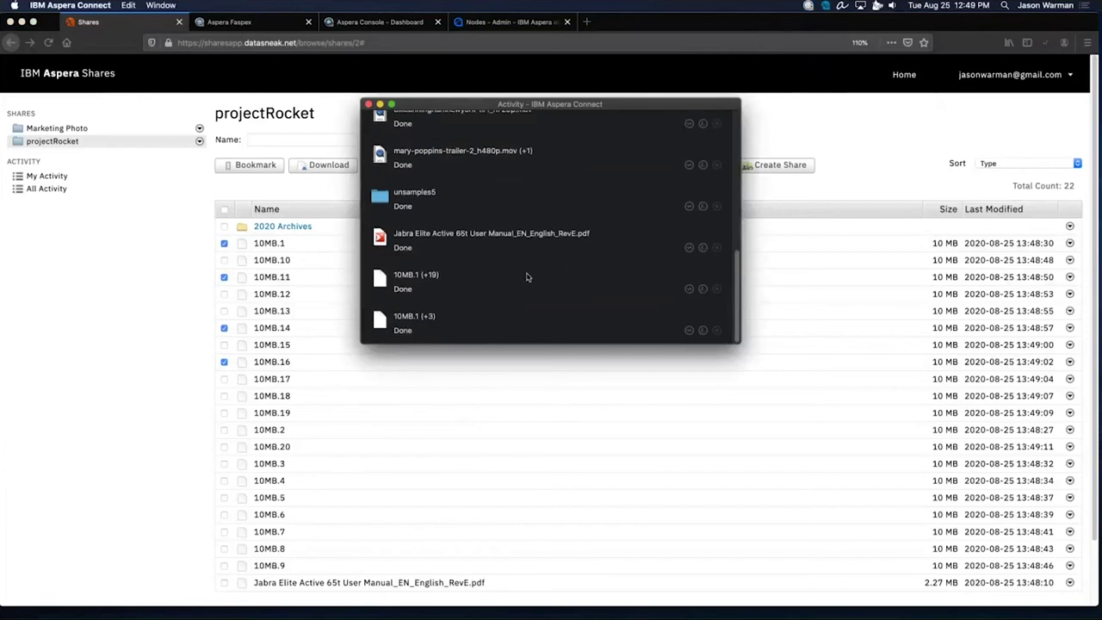
Reveal the downloaded files' folder from the 10MB.1 (+3) transfer, then return to the Shares page.
drag(559, 109, 536, 86)
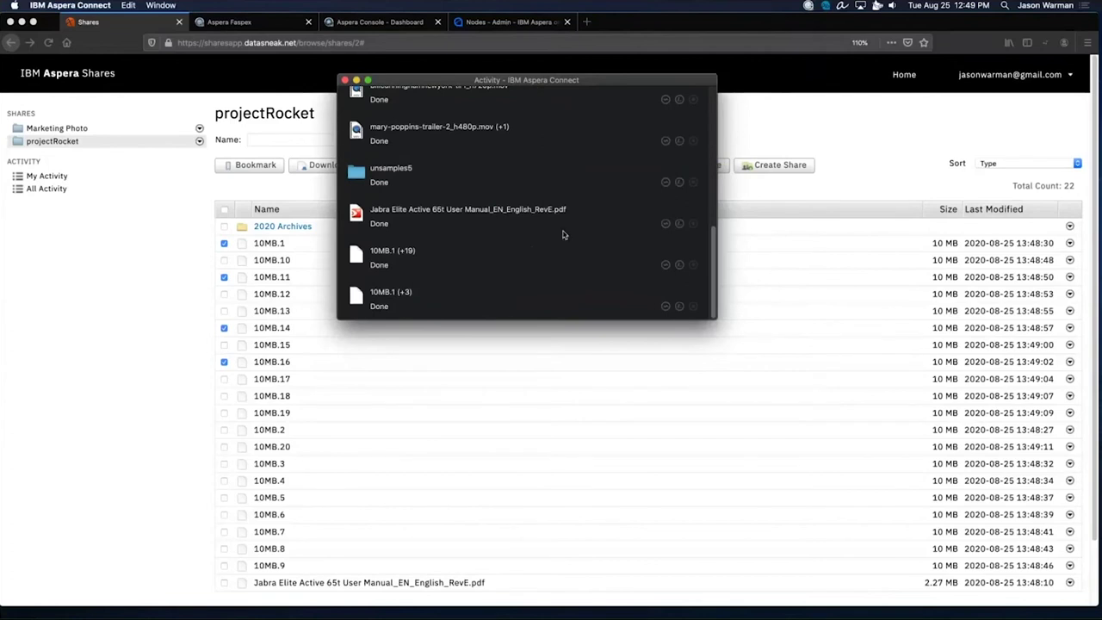
right_click(561, 284)
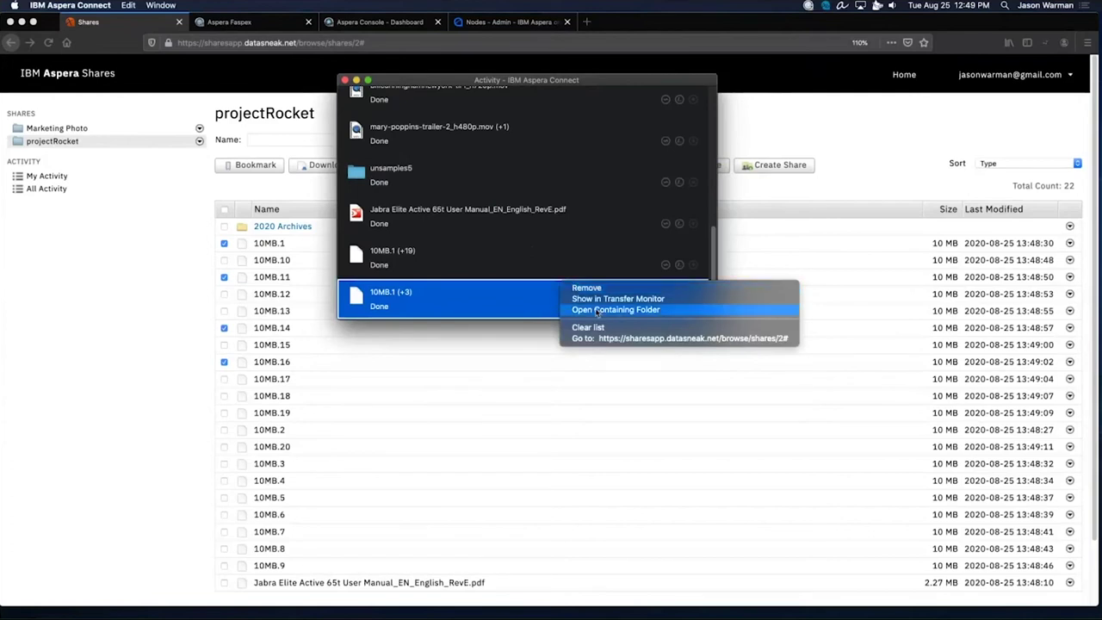
click(597, 311)
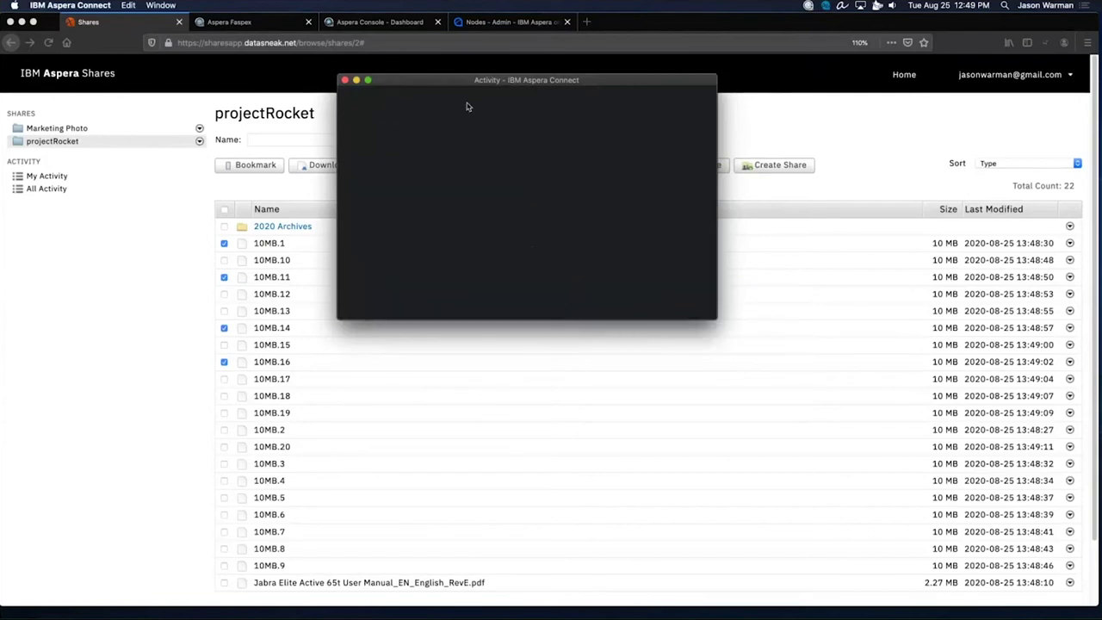
drag(480, 81, 504, 83)
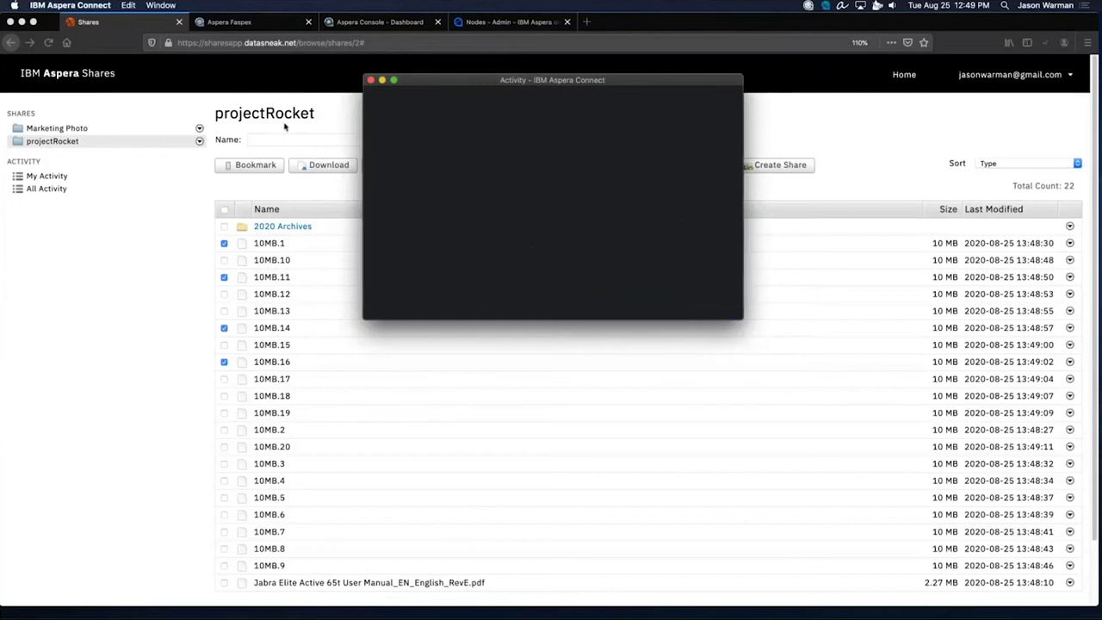
click(285, 127)
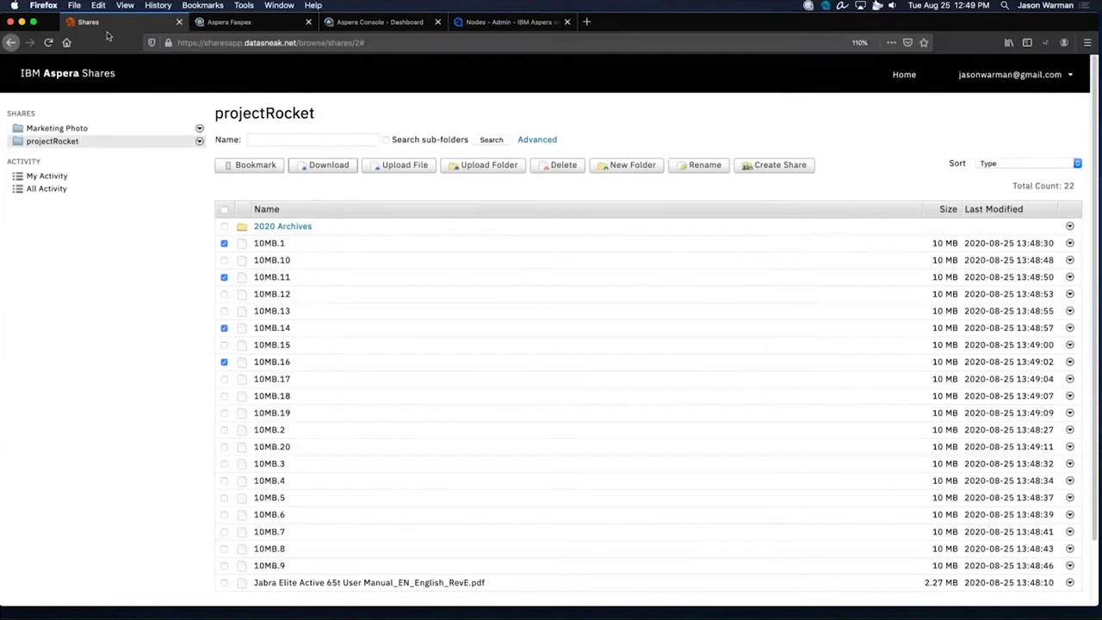
Switch to the Aspera Faspex site and start a new package.
click(229, 23)
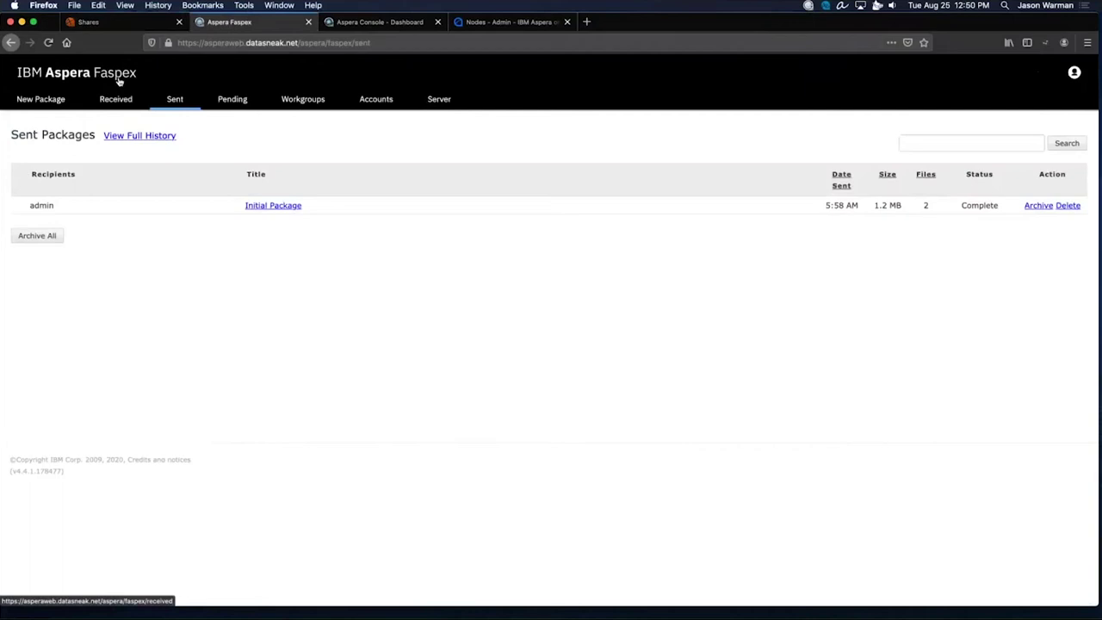
click(40, 99)
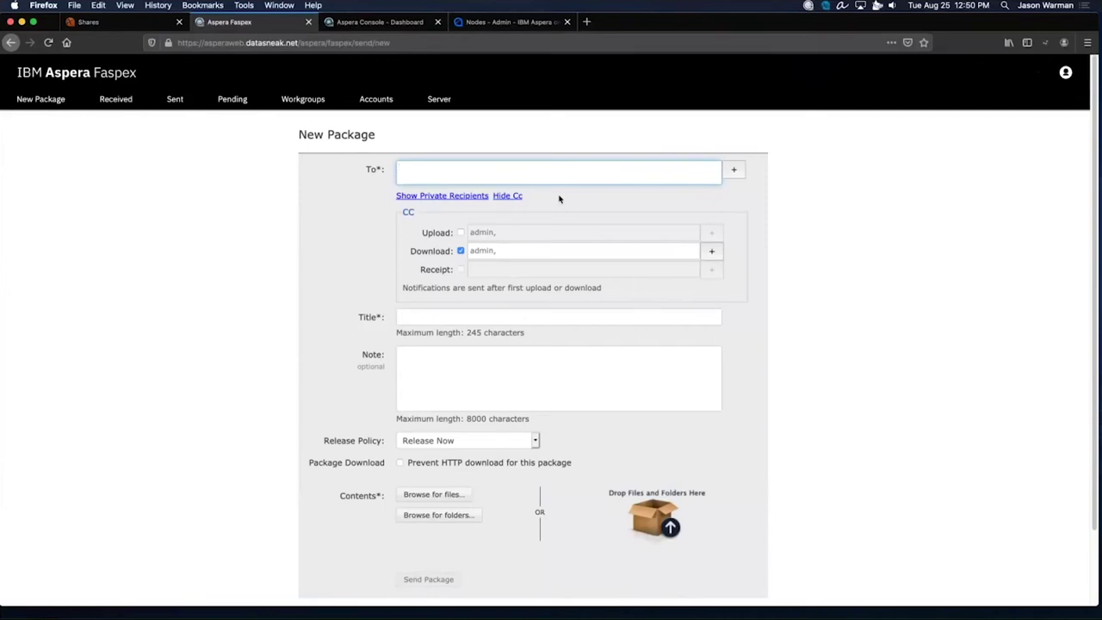
Address the package to the recipient's e-mail and title it 'Review video for Weds'.
key(Tab)
drag(526, 172, 380, 168)
click(513, 170)
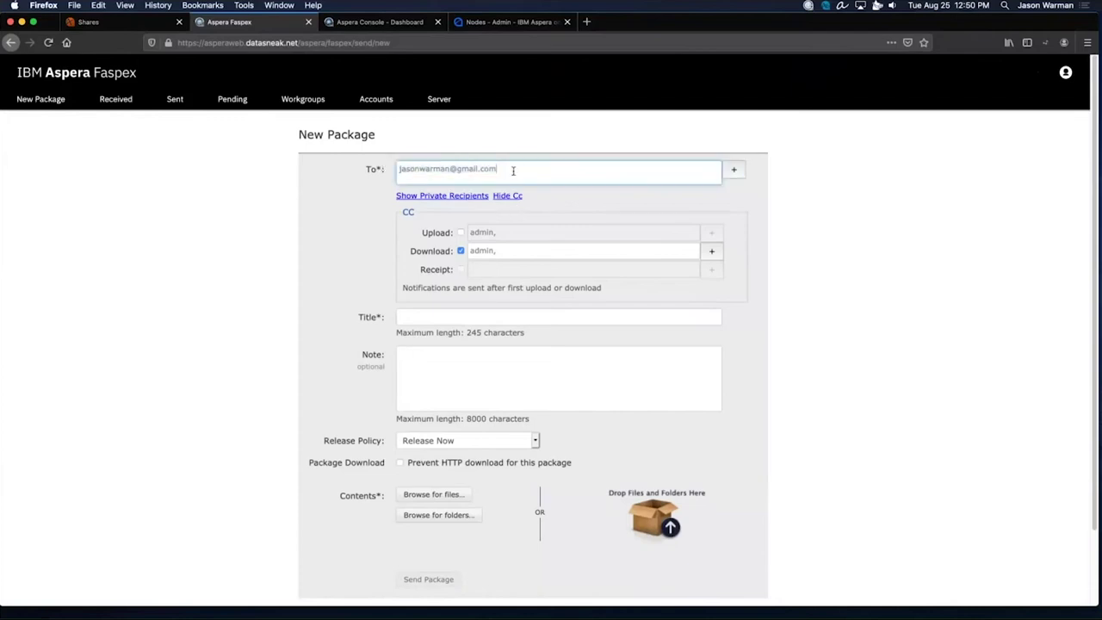
click(491, 315)
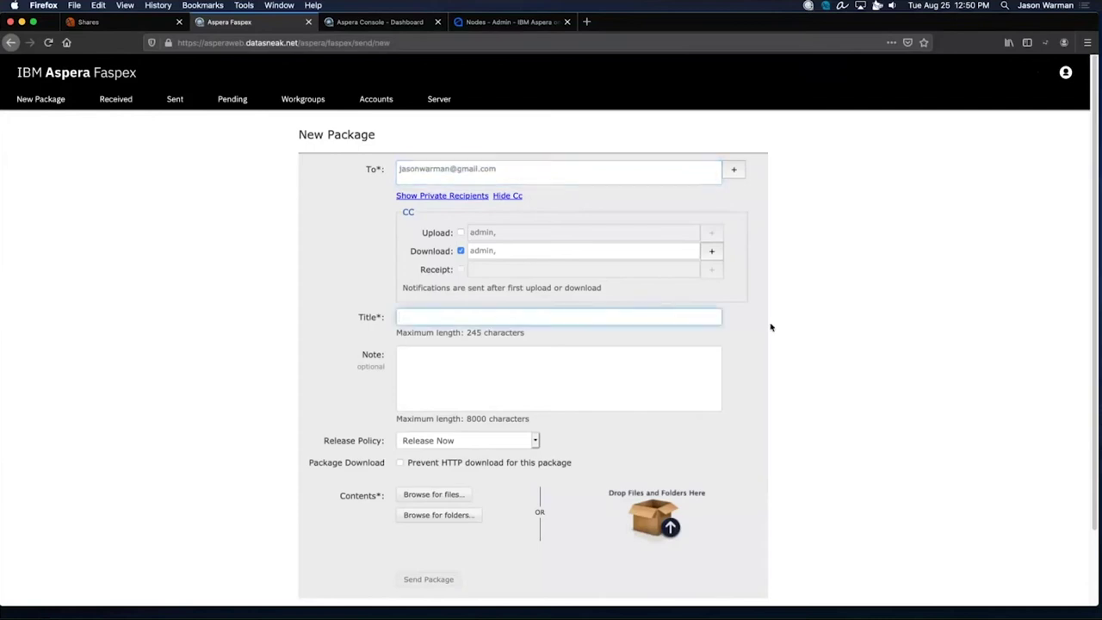
text(Review video for Weds)
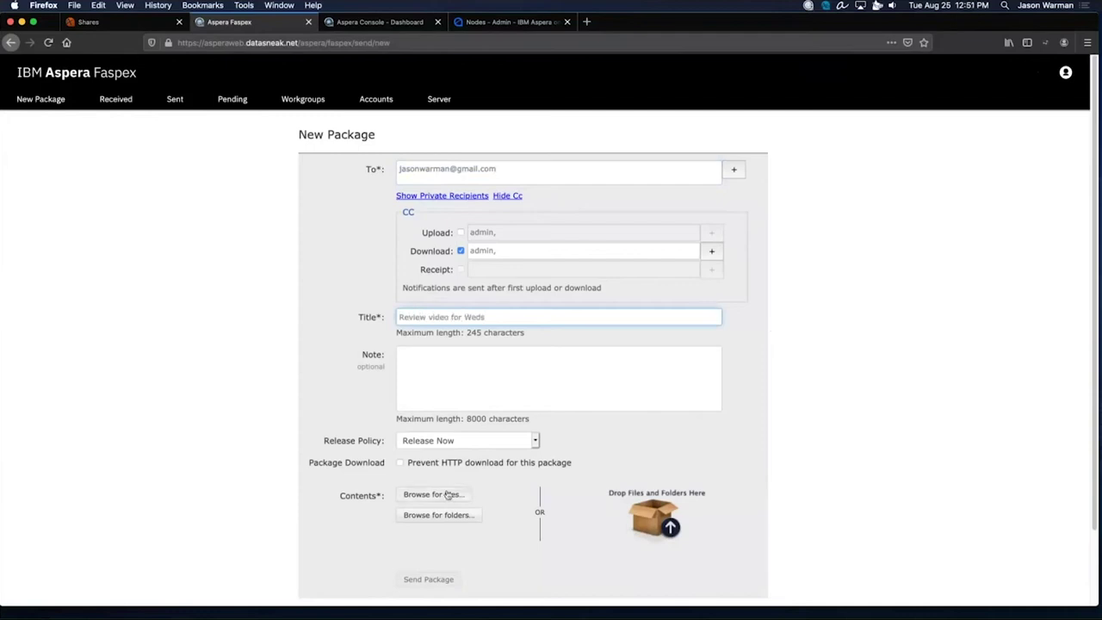
Attach 10MB.15, 10MB.18, 10MB.19 and 10MB.5 to the package.
click(446, 494)
click(449, 186)
shift+click(464, 220)
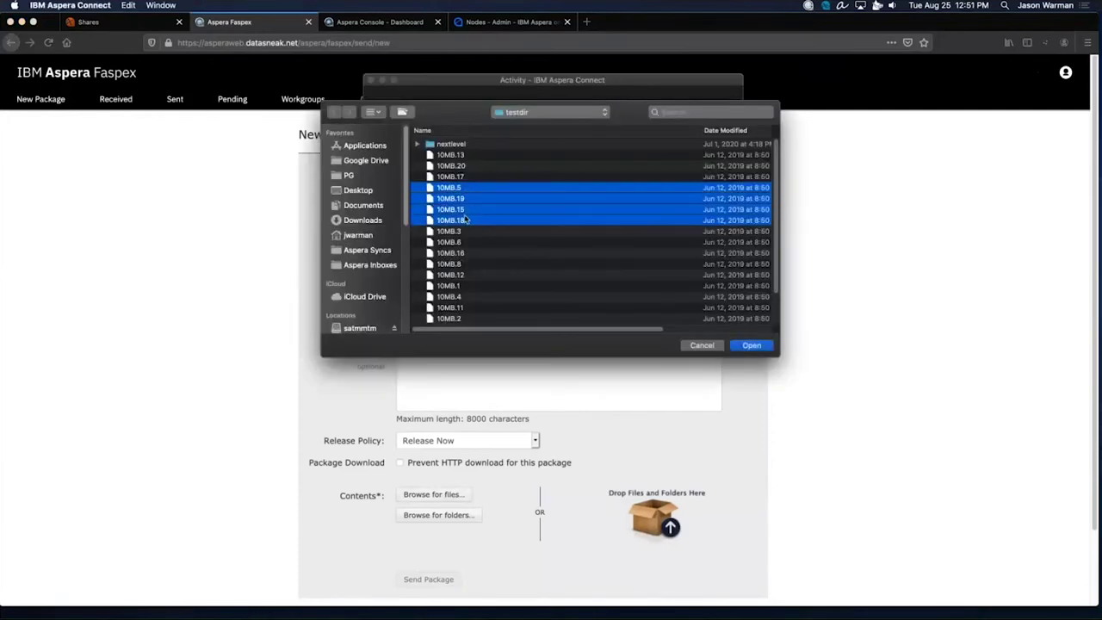
click(751, 346)
scroll(747, 349, down, 3)
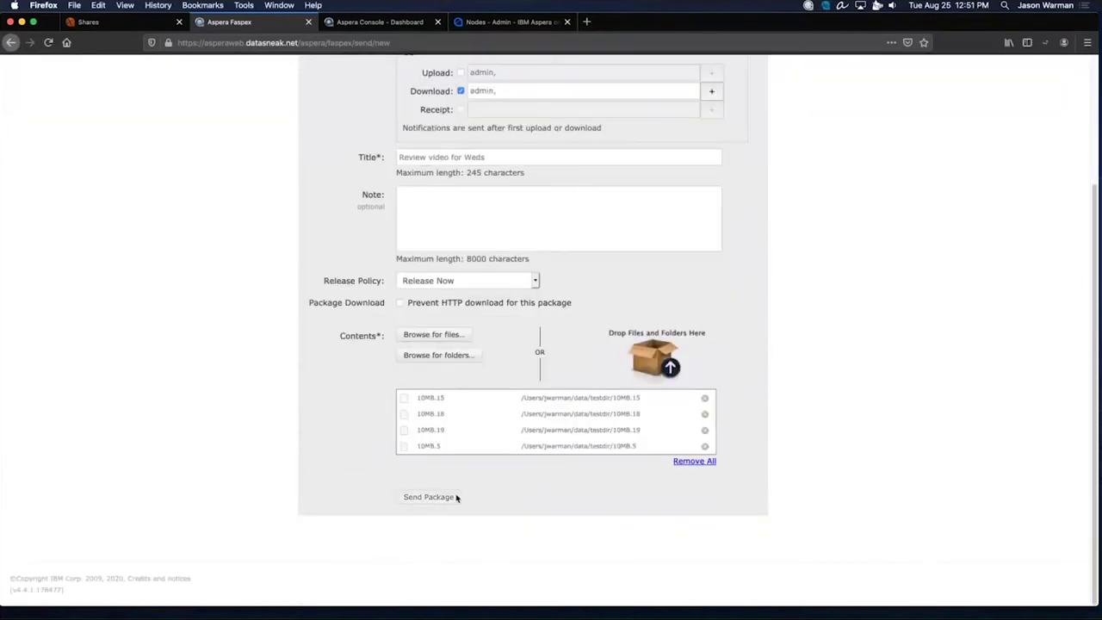
Send the Review video for Weds package, then open its details from Sent Packages.
click(428, 497)
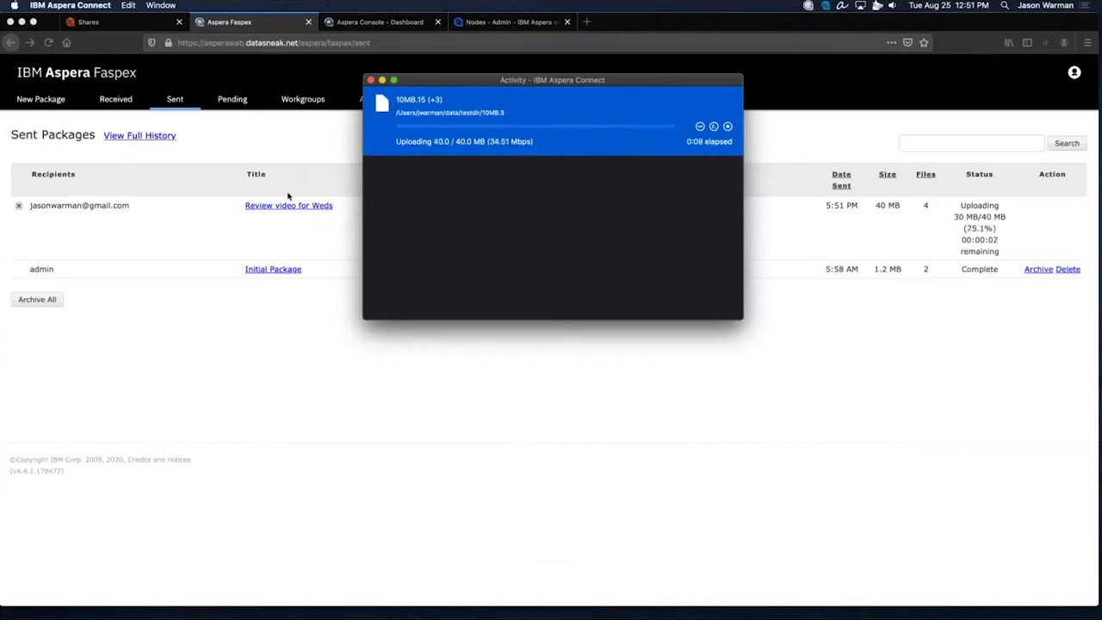
click(293, 150)
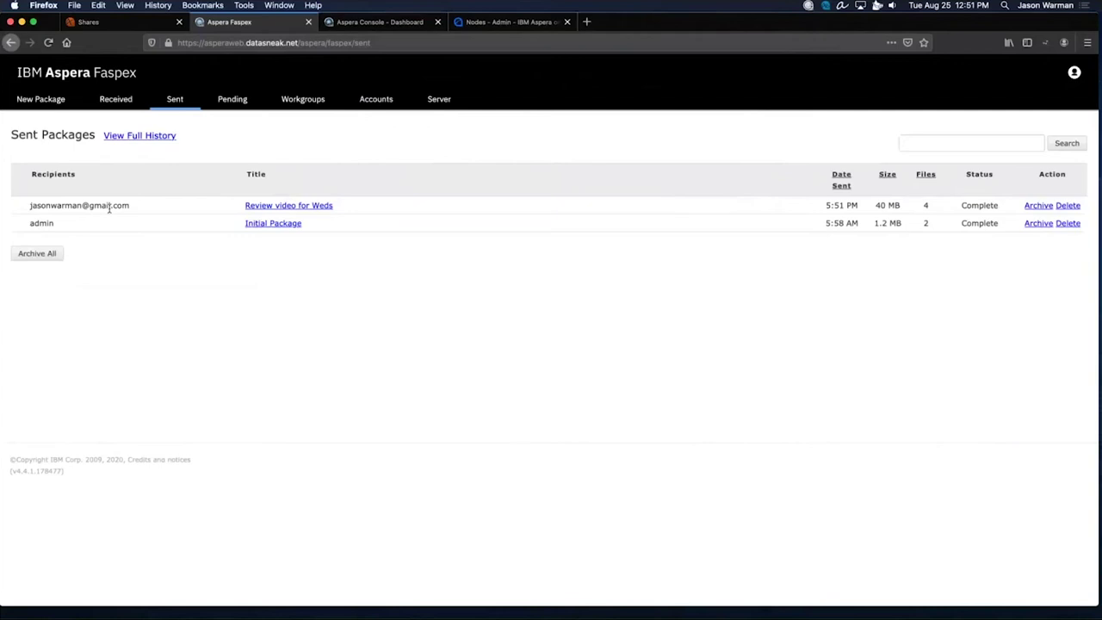
click(250, 207)
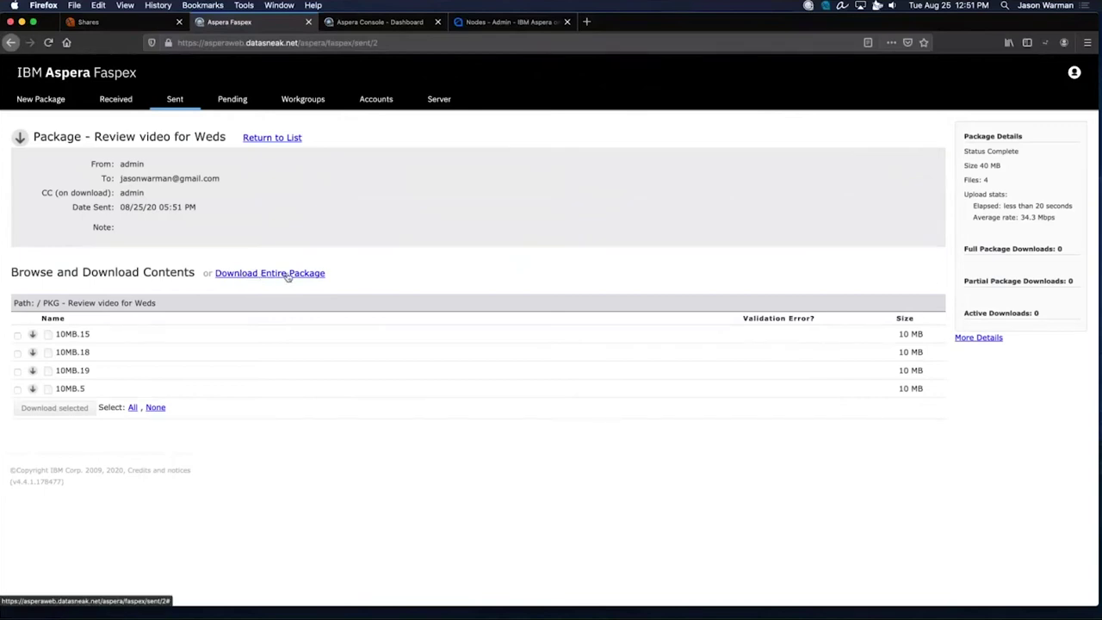
Tick 10MB.15 and 10MB.19 in the package contents, then go to the Workgroups list.
click(17, 336)
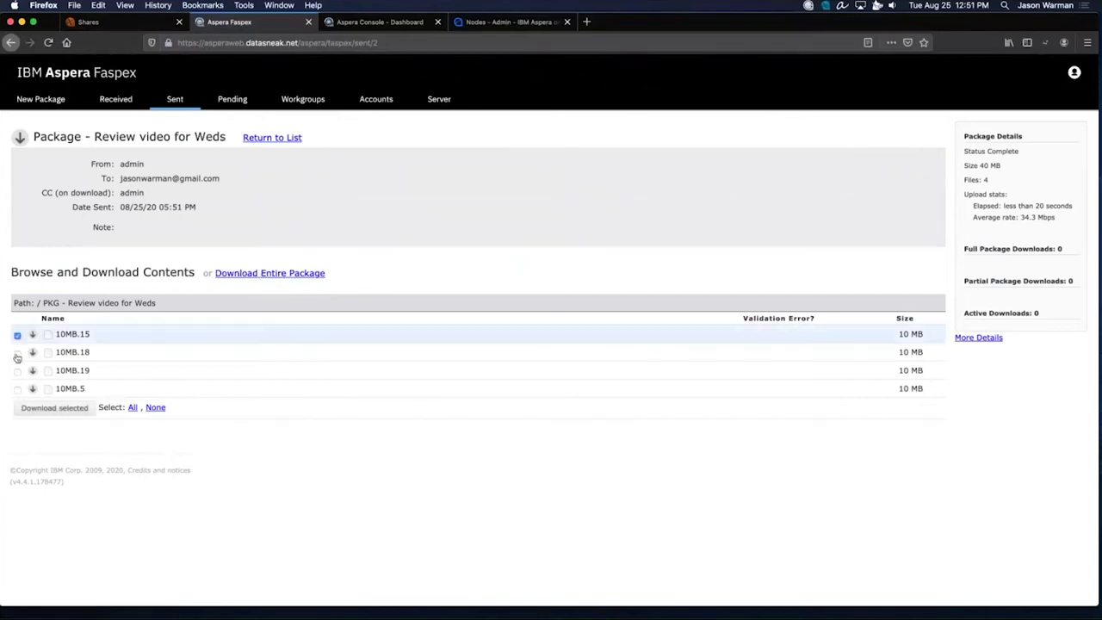
click(17, 371)
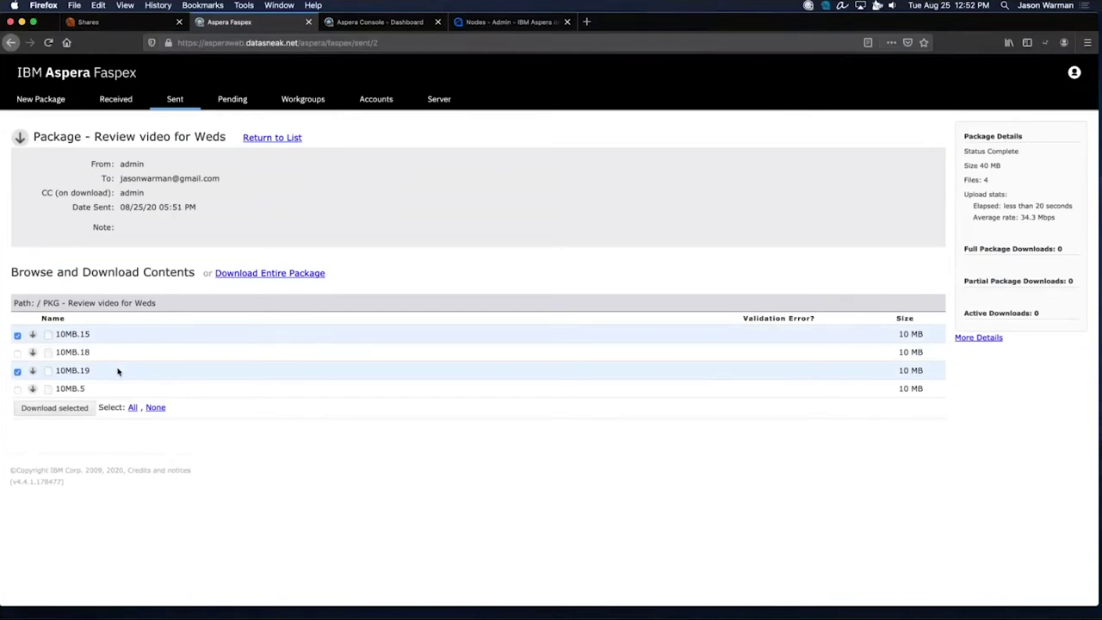
click(298, 101)
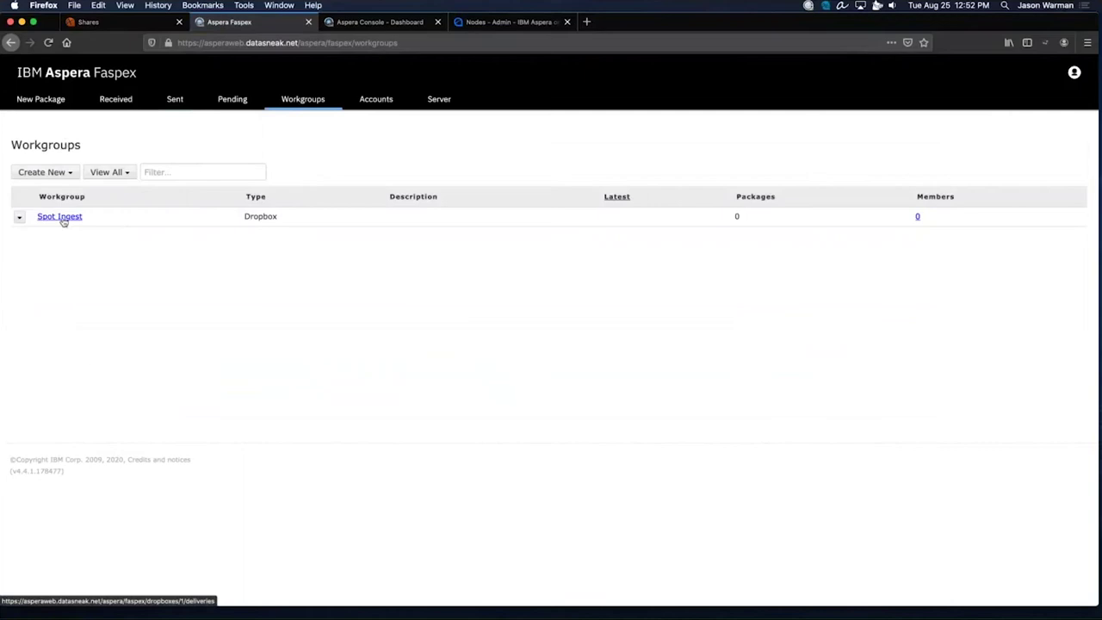
Open the Spot Ingest dropbox and start an Invite Outside Submitter form.
click(61, 218)
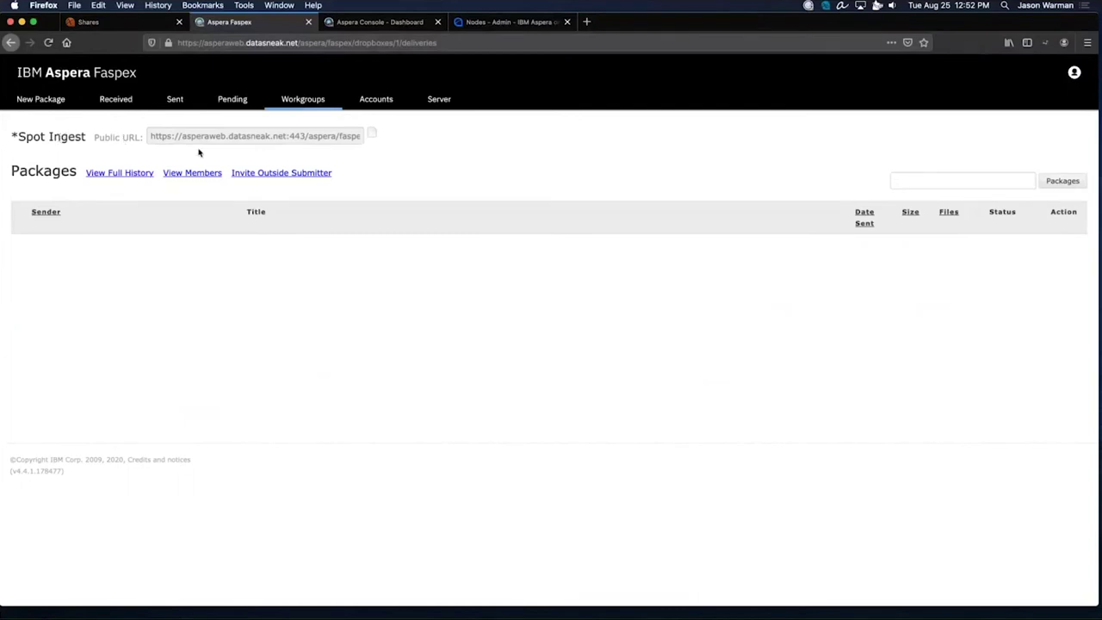
click(269, 174)
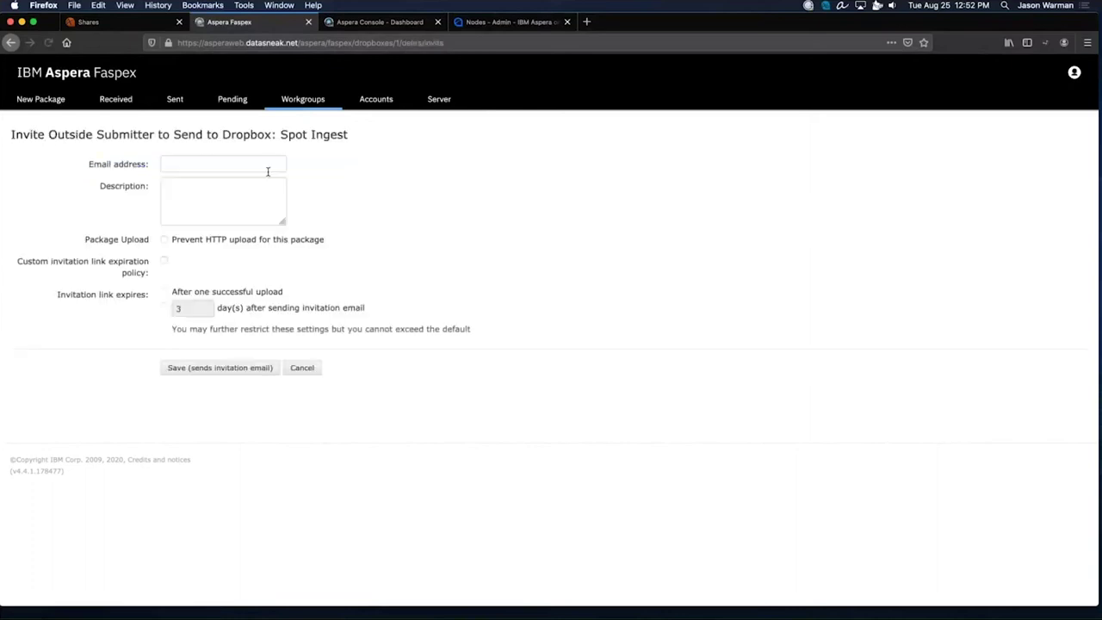
Enter the outside submitter's e-mail address, accepting the suggested full address.
click(235, 168)
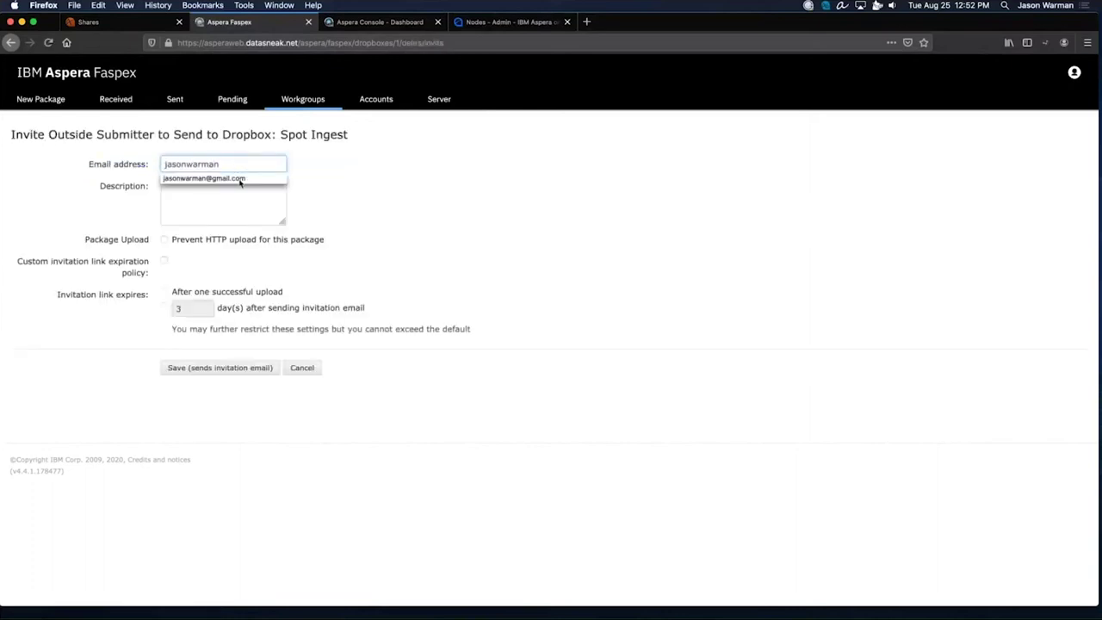
click(238, 178)
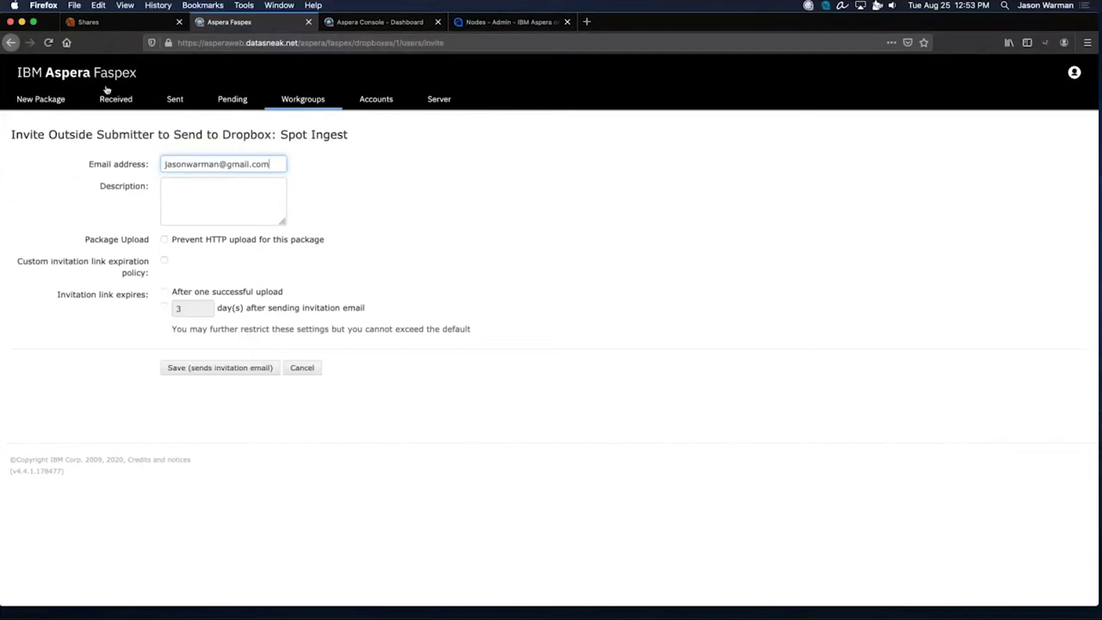
double_click(246, 134)
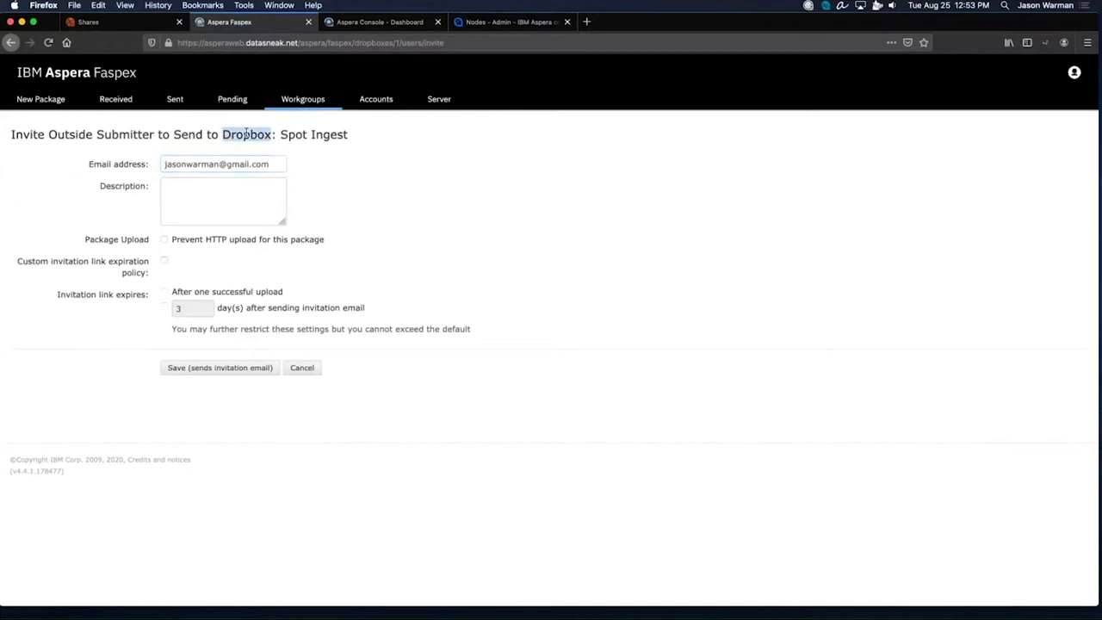
Set a custom link expiry of 3 days after the invitation email and save the invitation.
click(165, 262)
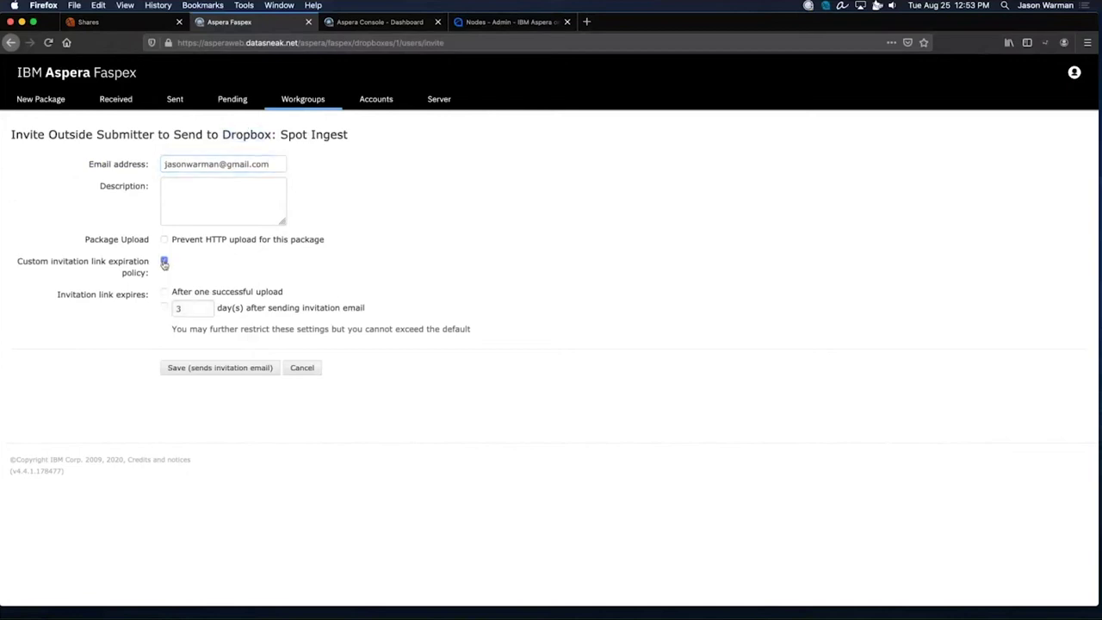
click(148, 162)
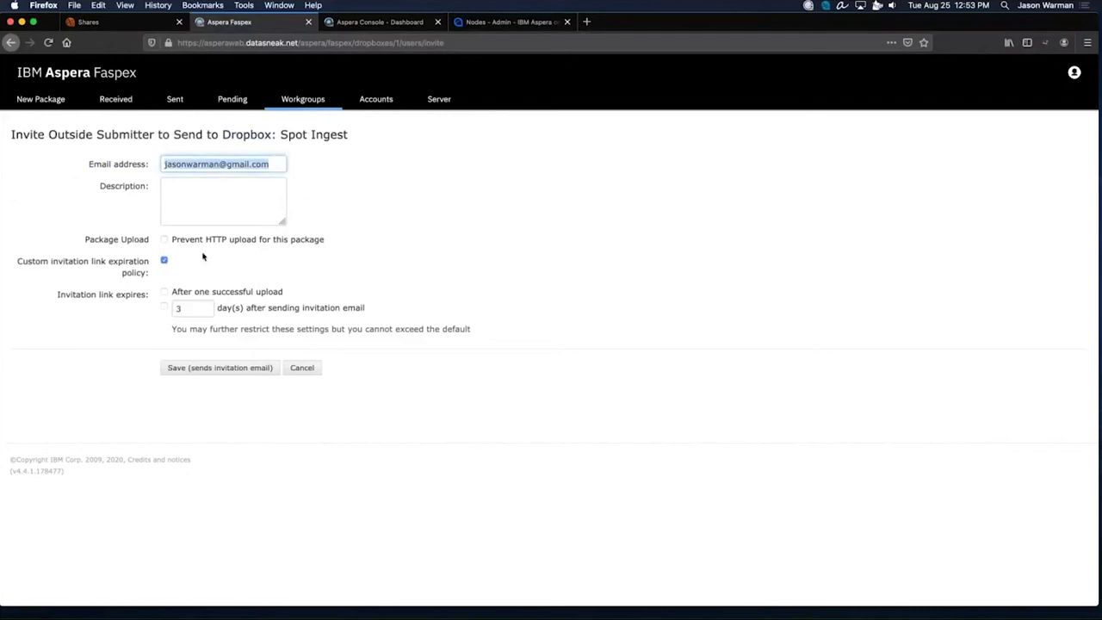
click(165, 293)
click(164, 308)
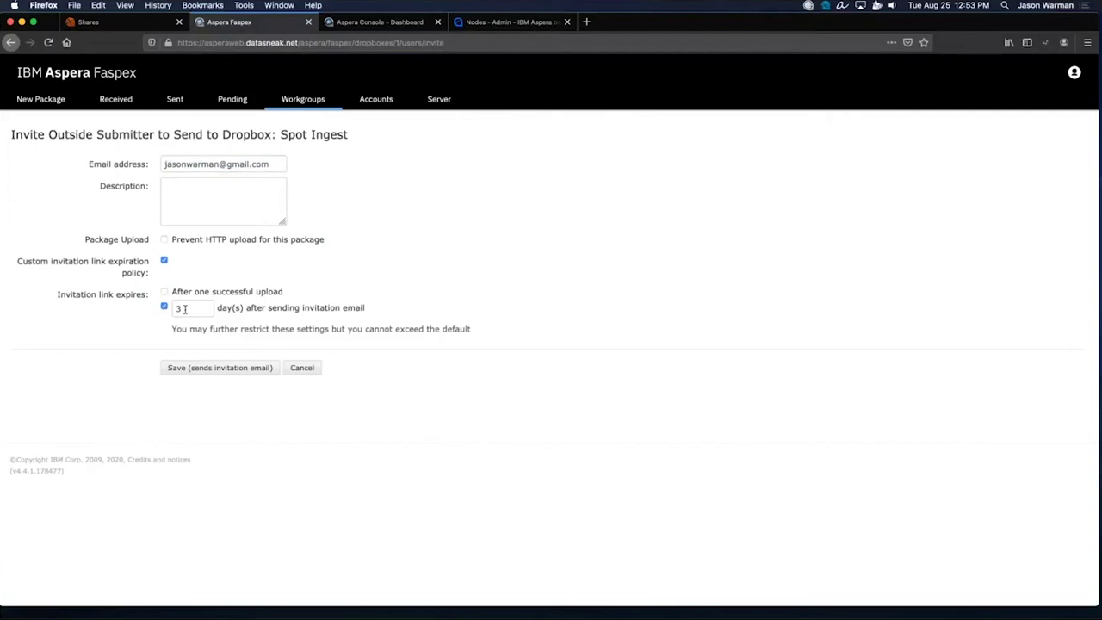
click(210, 371)
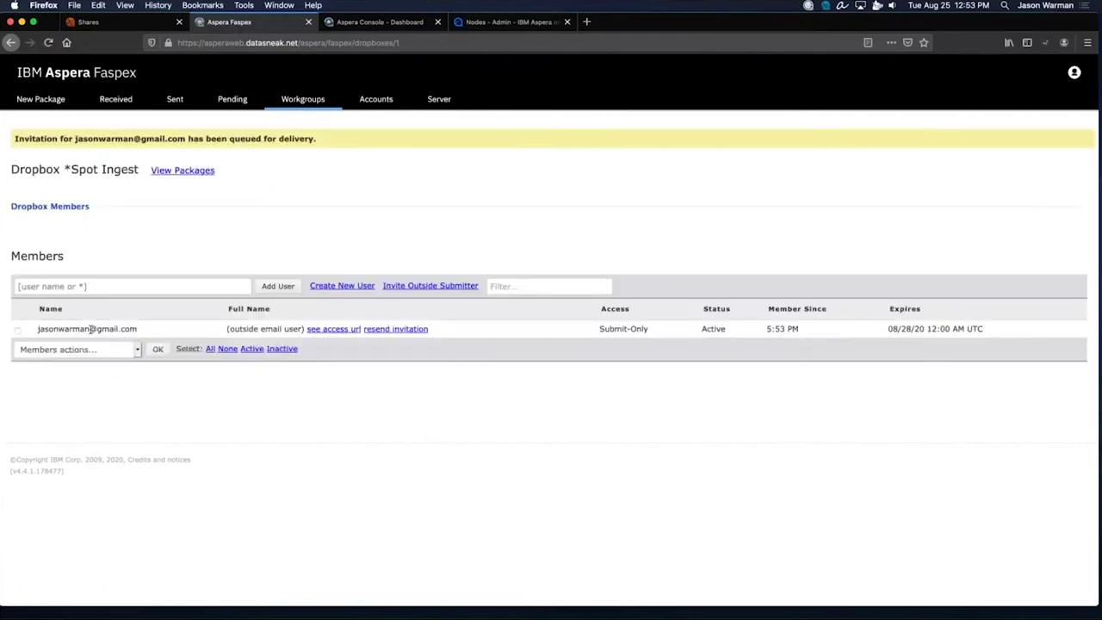
Select the invited member's e-mail and switch to the Chrome window showing the Send to Dropbox form.
triple_click(70, 328)
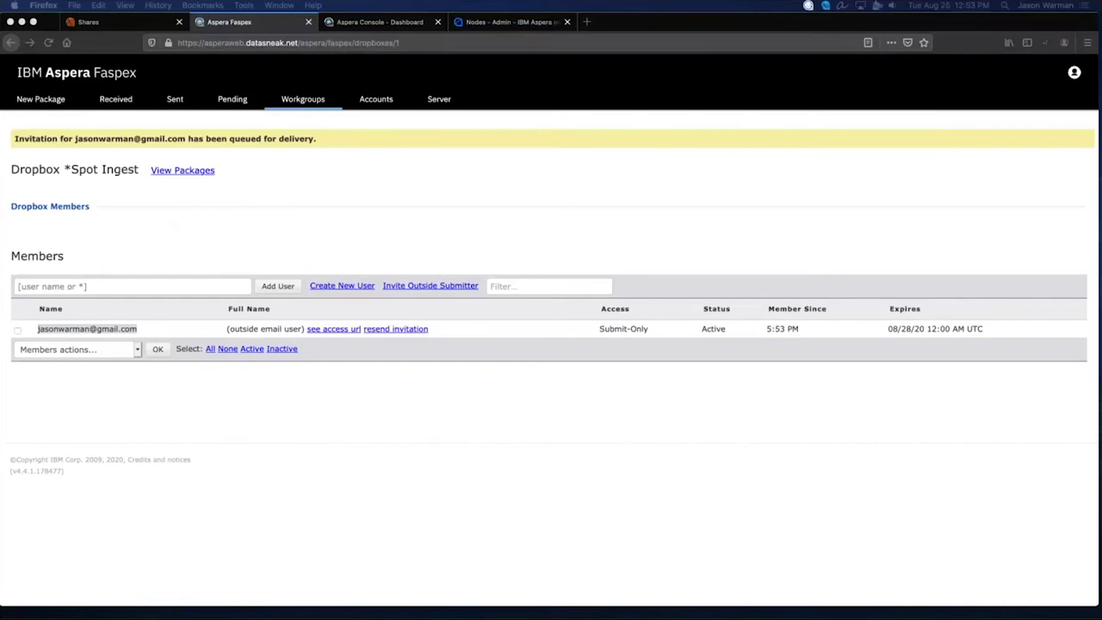
key(super+Tab)
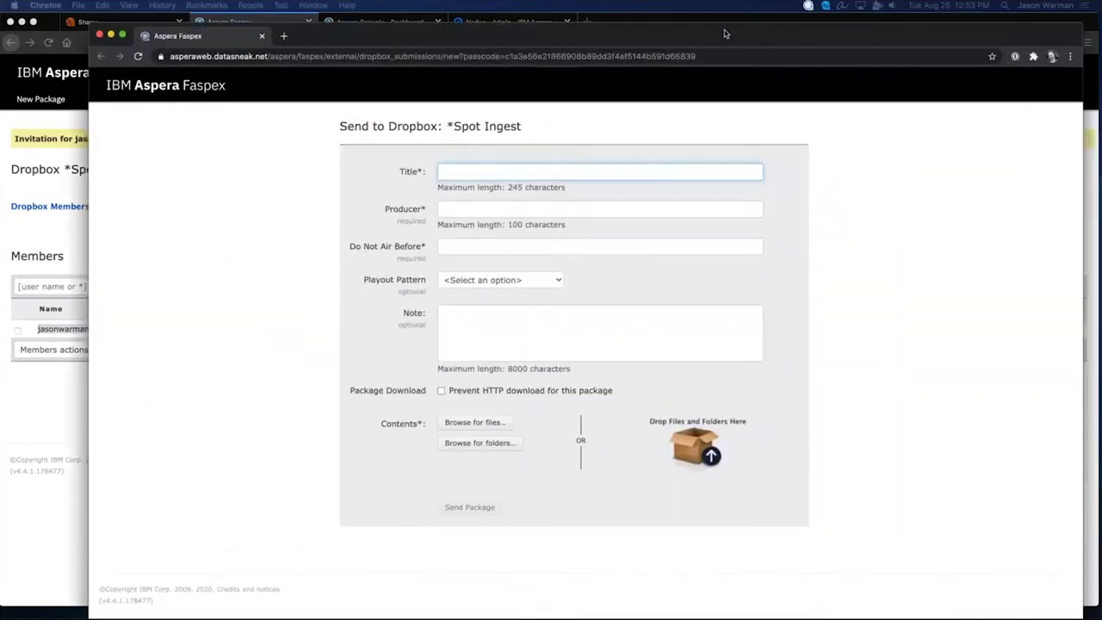
Title the dropbox submission 'spot submission' and enter the producer's name.
drag(725, 34, 725, 22)
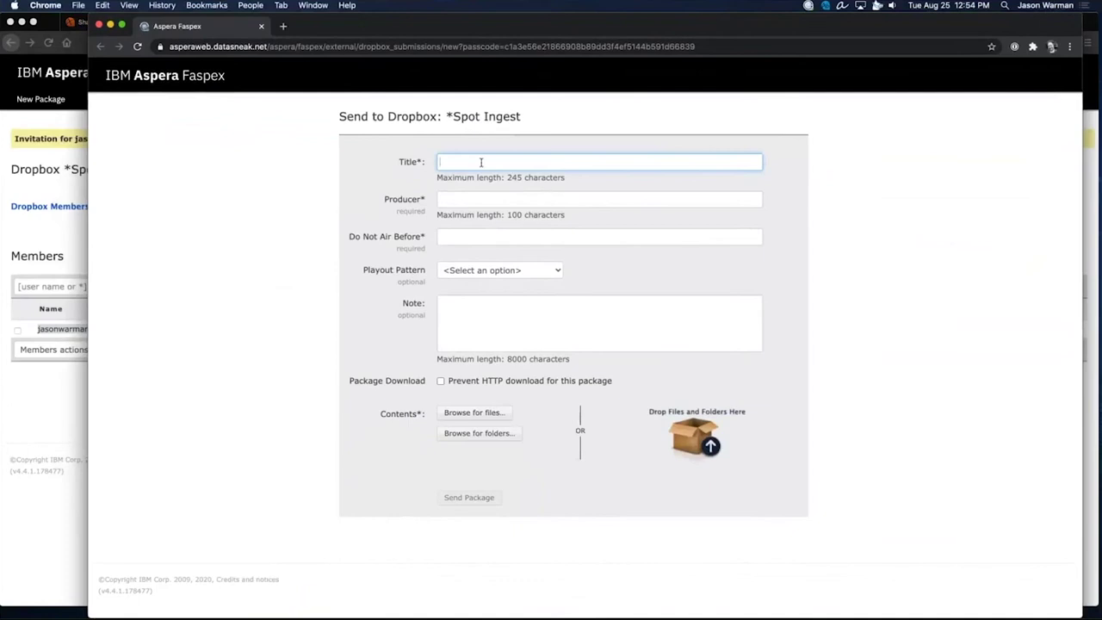
text(spot submission)
click(487, 197)
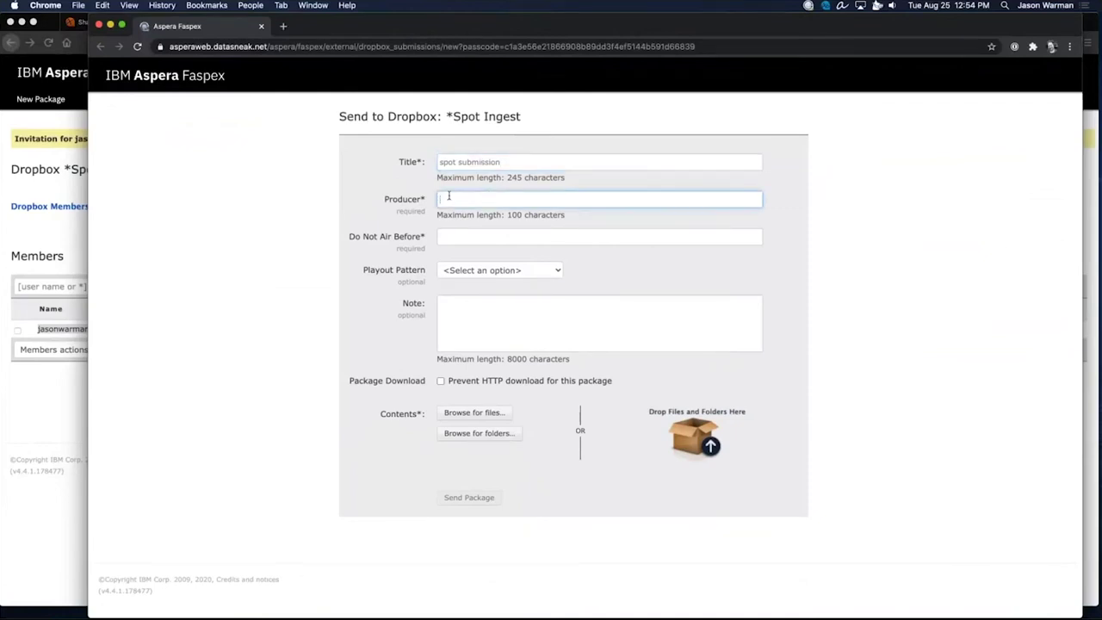
click(497, 270)
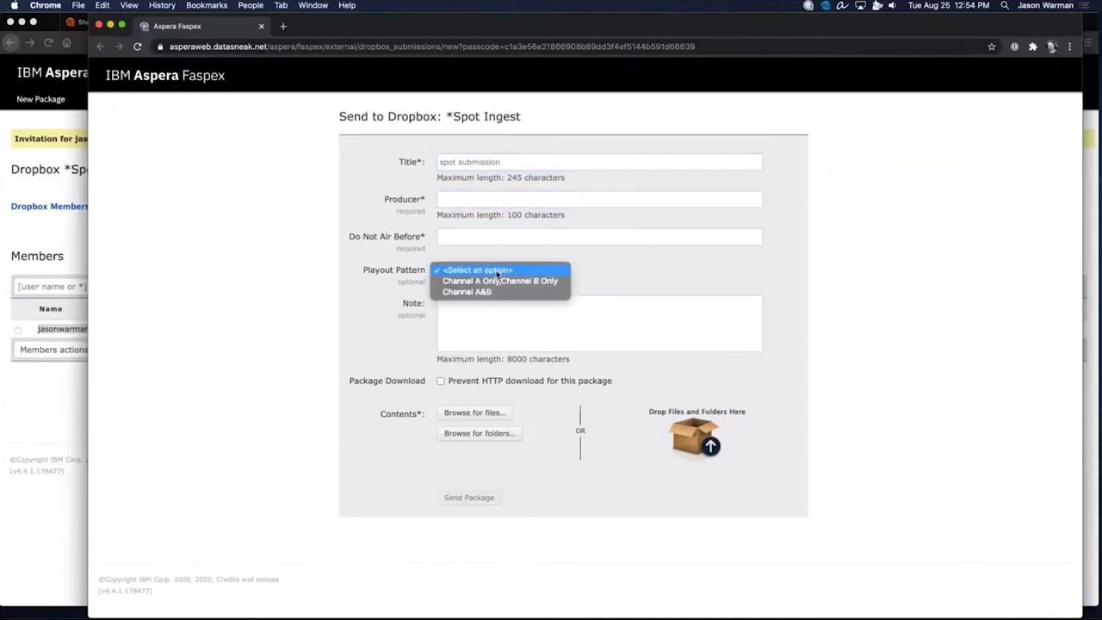
click(500, 310)
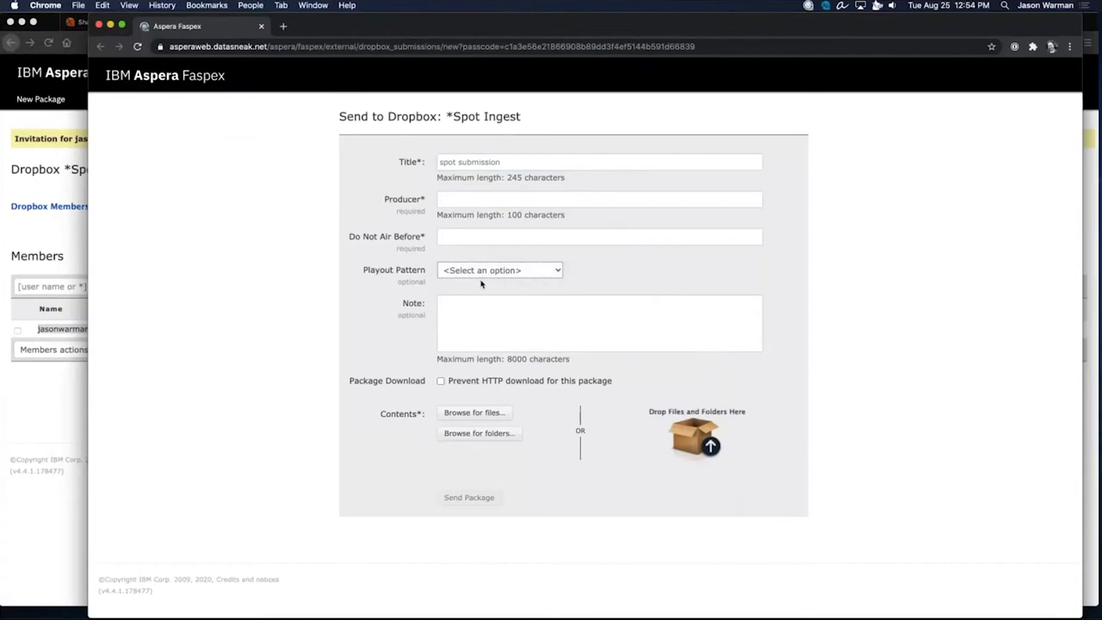
click(482, 196)
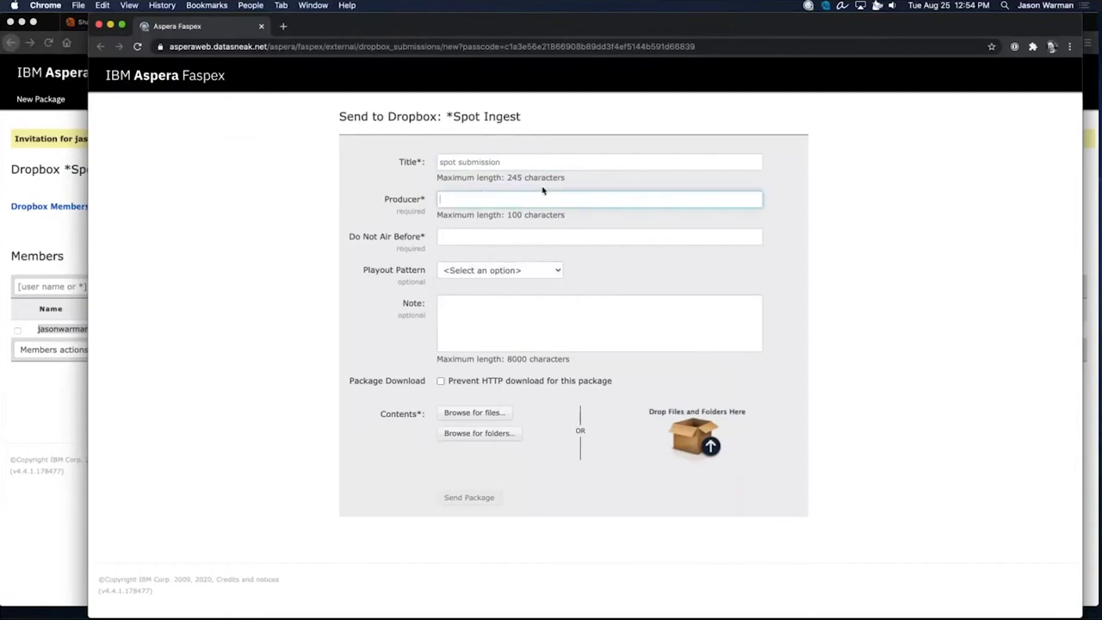
text(jason w.)
key(Tab)
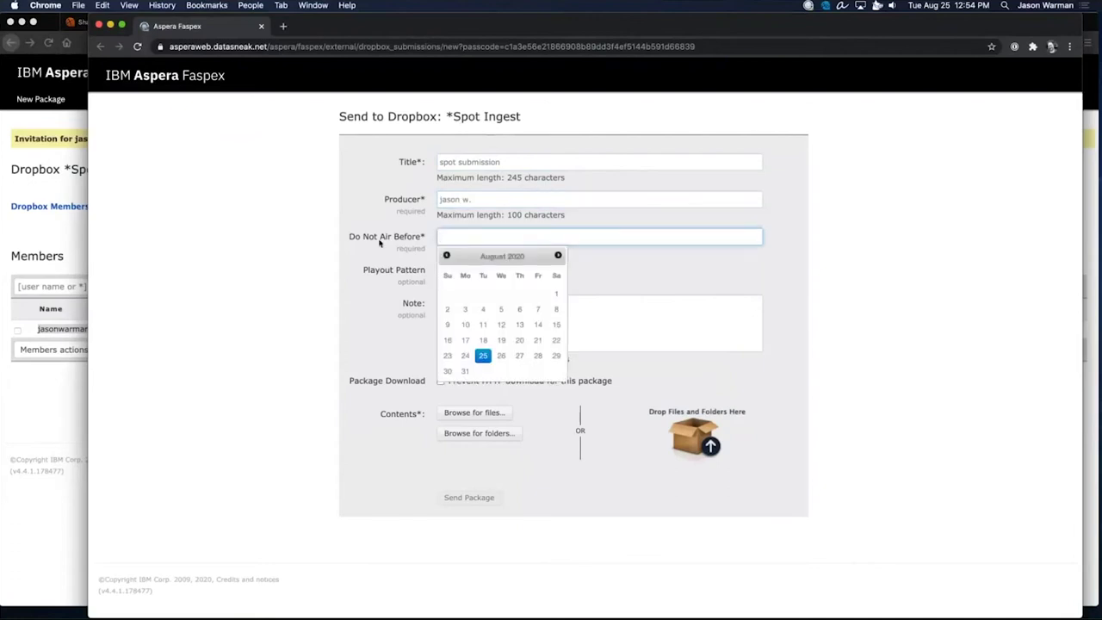
Set Do Not Air Before to 08/31/2020, playout to Channel A&B, and attach 10MB.11.
click(464, 371)
click(534, 271)
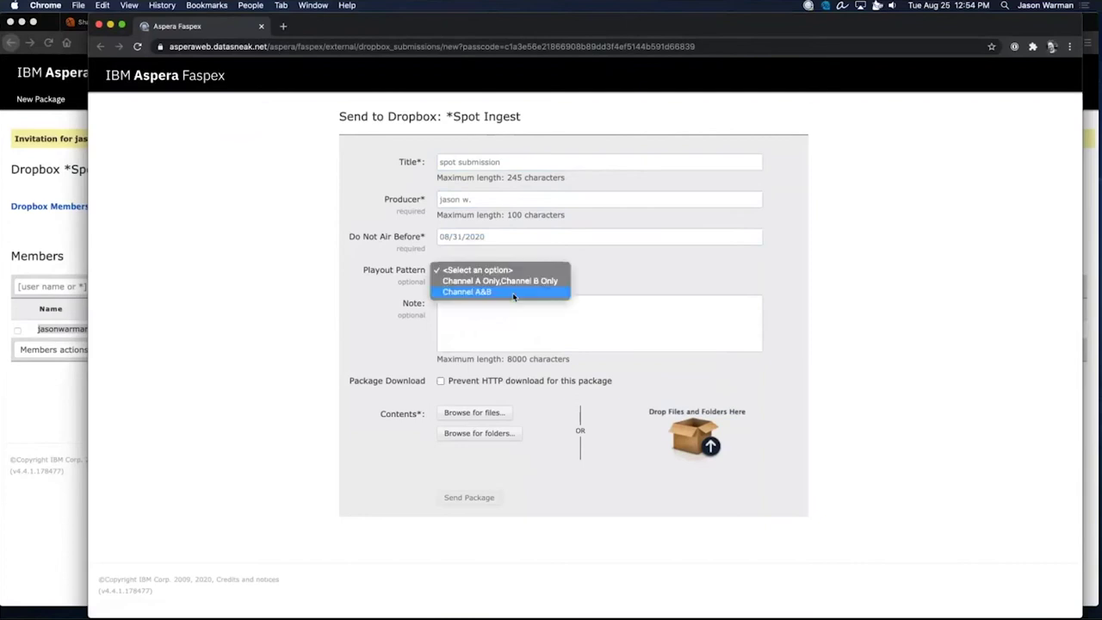
click(514, 292)
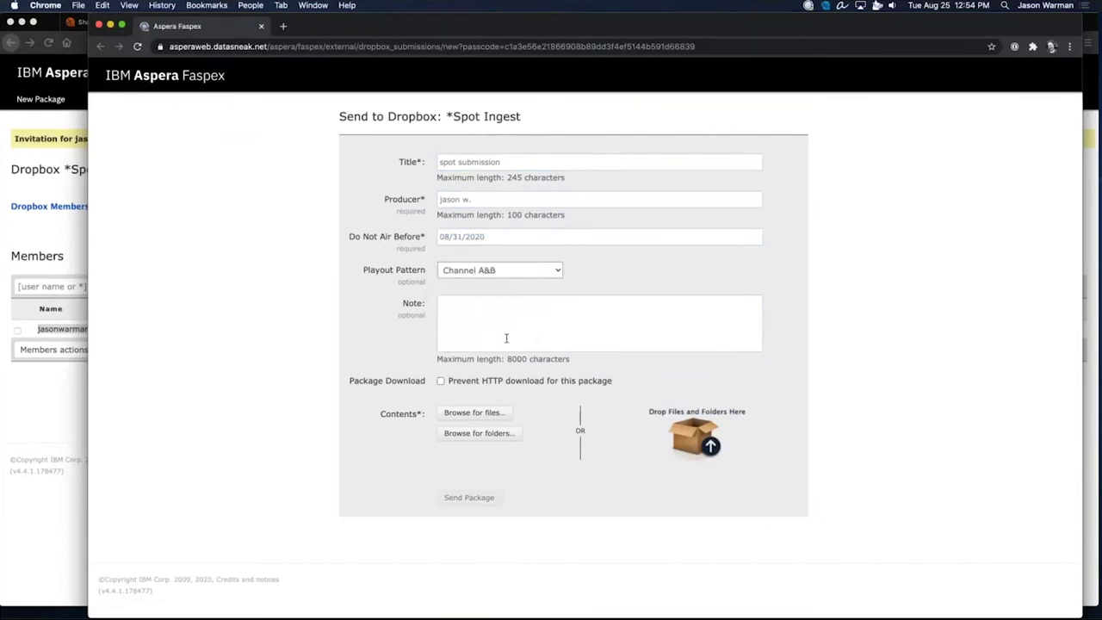
click(480, 415)
click(480, 307)
double_click(479, 308)
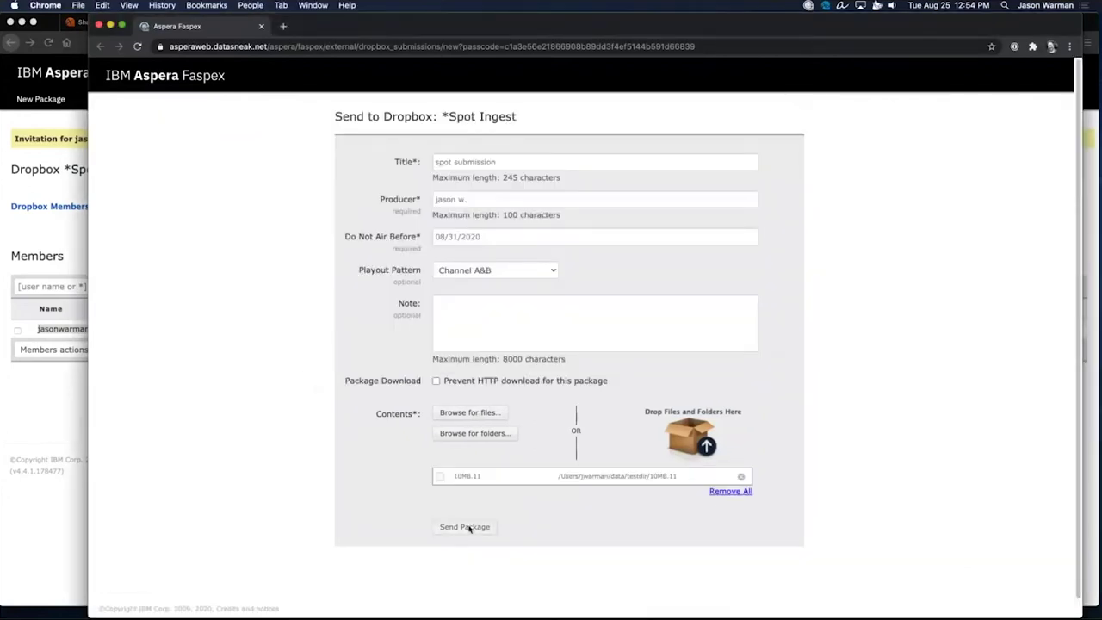
Submit the spot package to the Spot Ingest dropbox and dismiss the submission and upload windows.
click(465, 526)
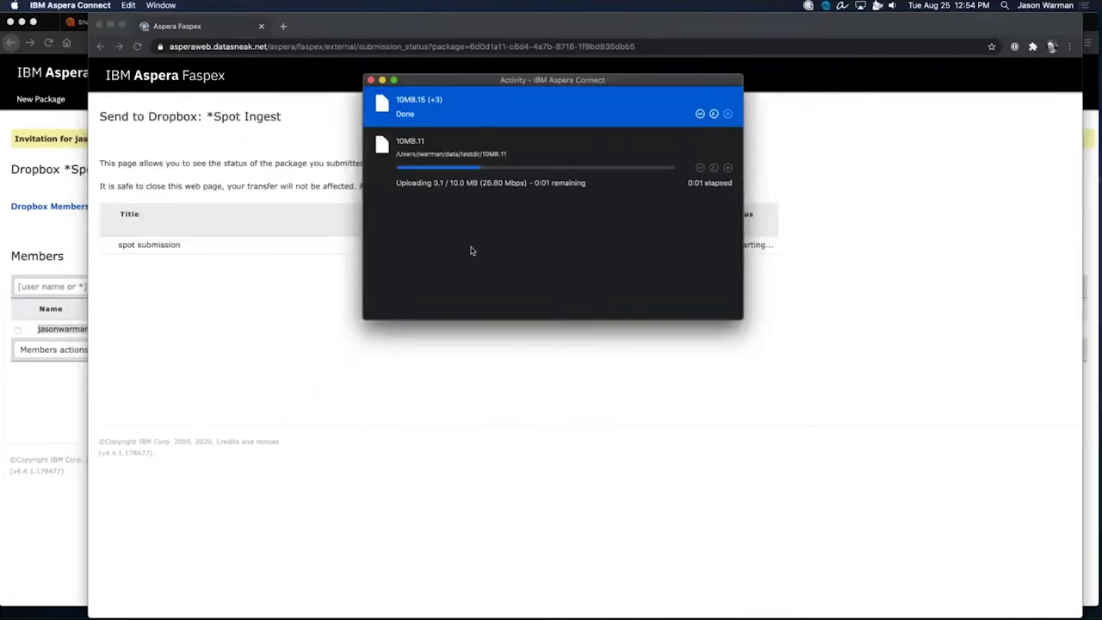
click(262, 29)
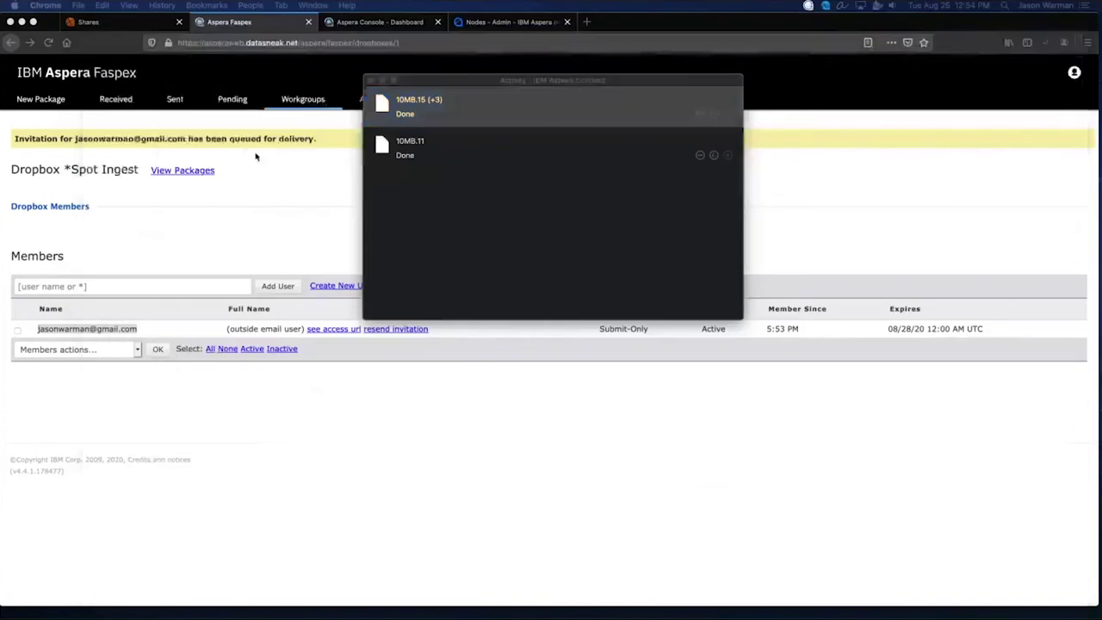
click(200, 175)
View the Spot Ingest packages and inspect the spot submission's producer, date and playout details.
click(183, 170)
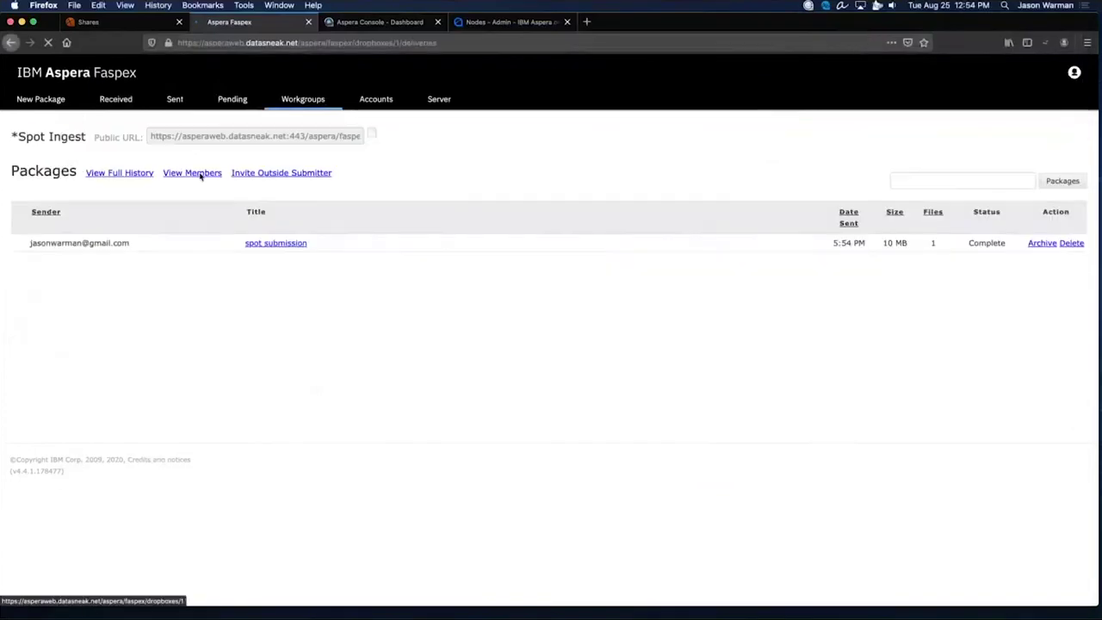
click(277, 244)
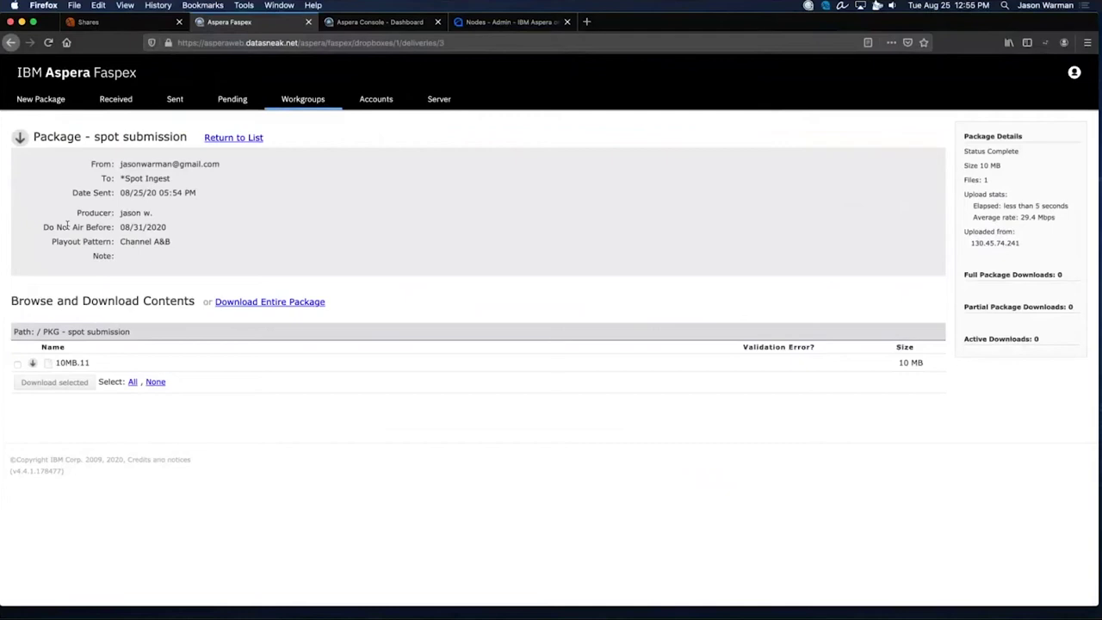
drag(76, 212, 179, 249)
click(171, 243)
Glance at the projectRocket share list, return to the Faspex package page, then bring up Aspera Drive options.
click(122, 23)
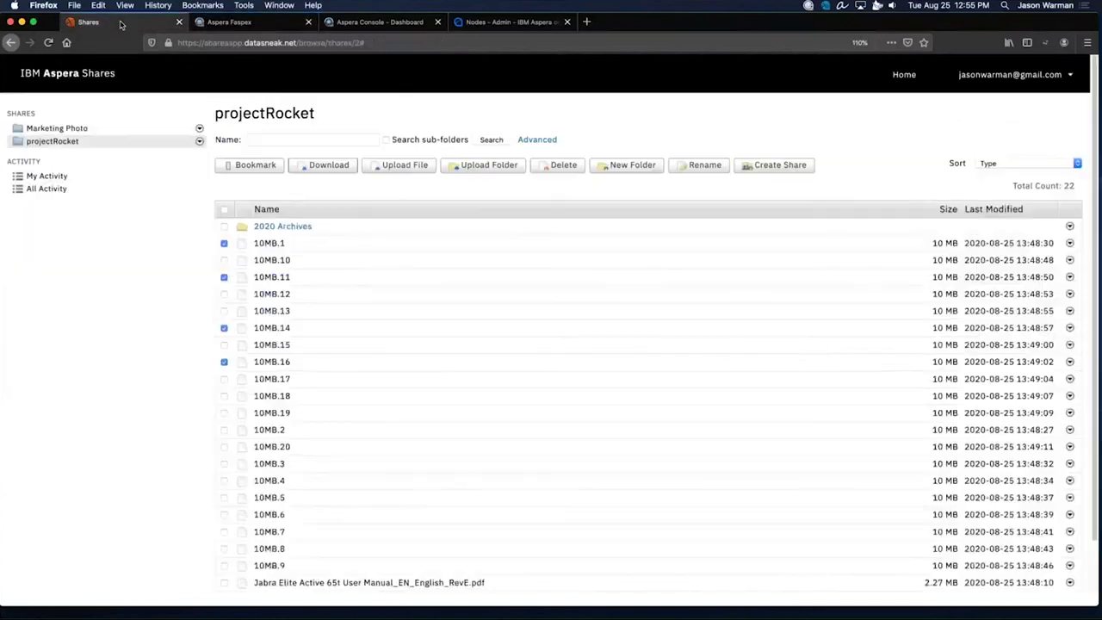
click(240, 24)
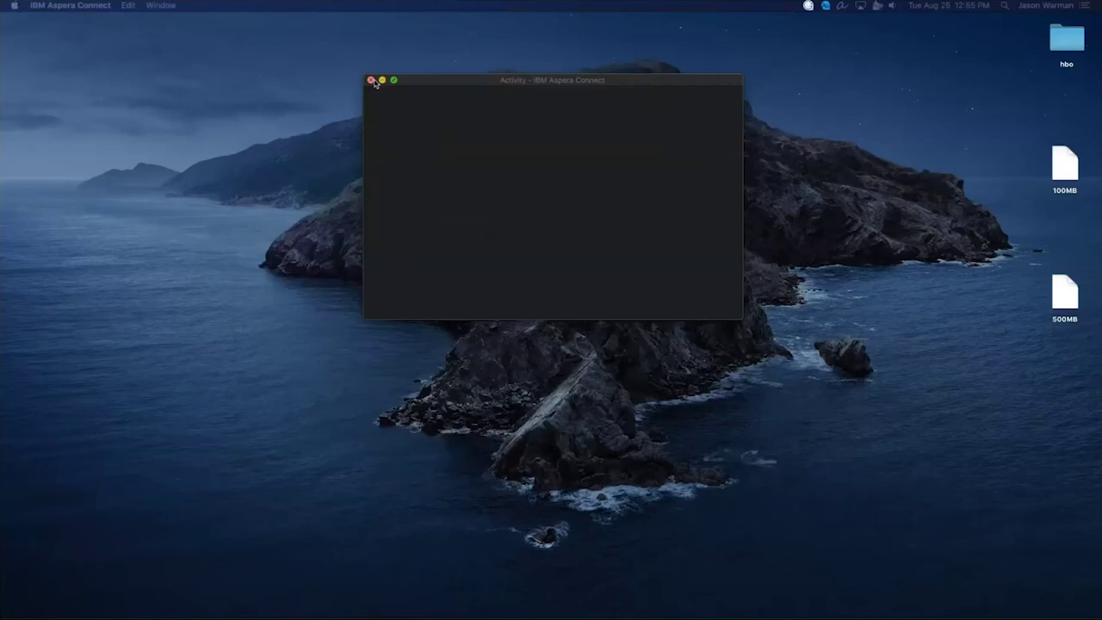
click(825, 7)
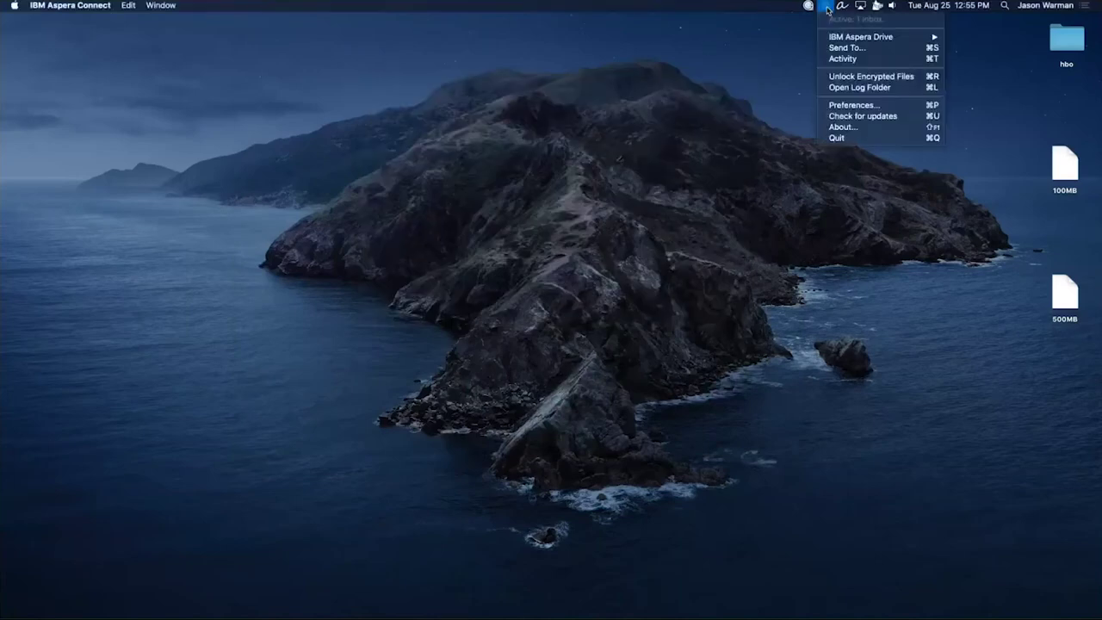
In Aspera Drive Preferences, review the faspex account's server, user and password fields, then select shares.
click(878, 110)
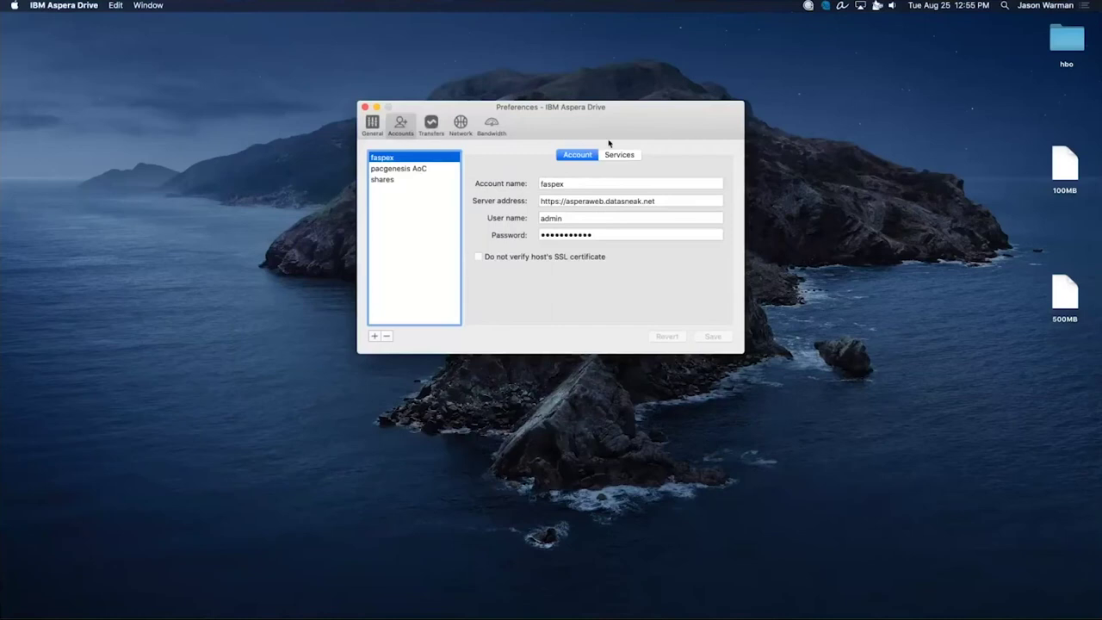
triple_click(573, 200)
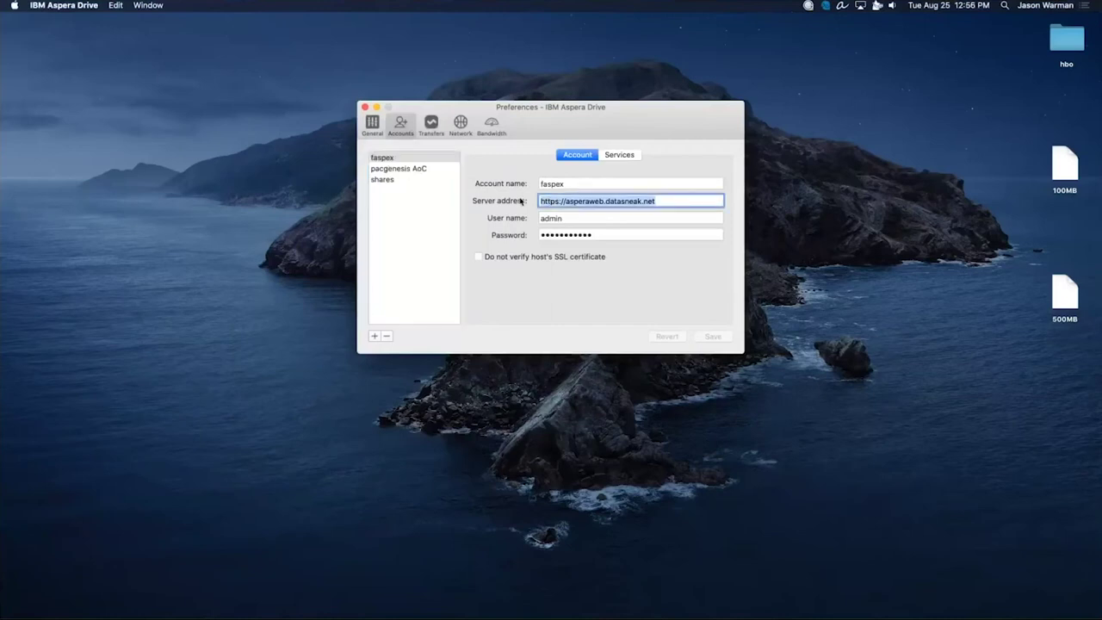
key(Tab)
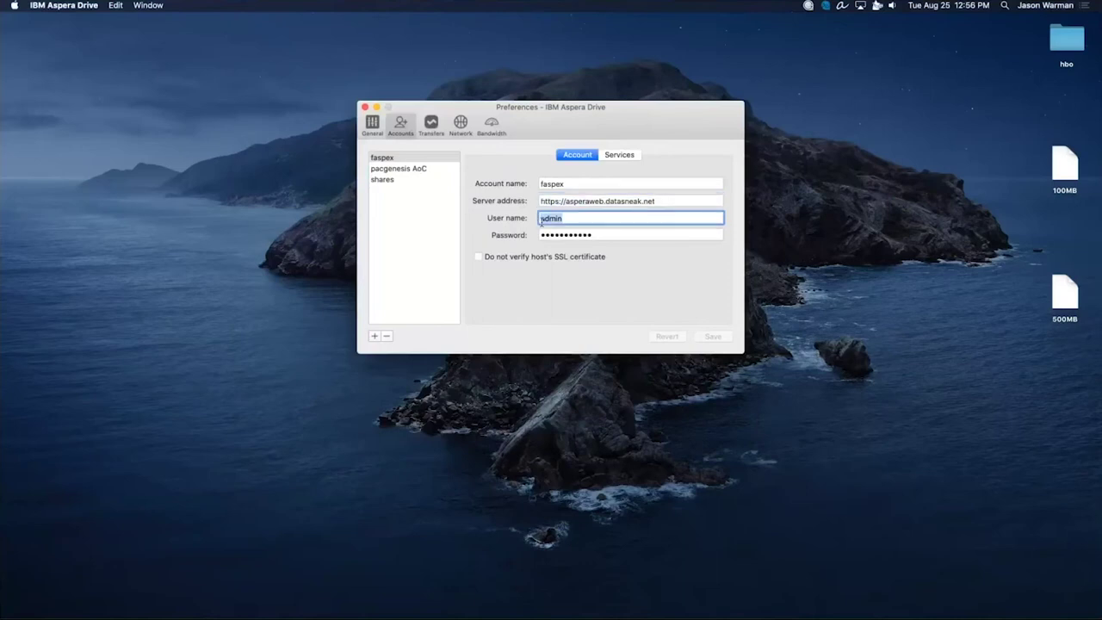
key(Tab)
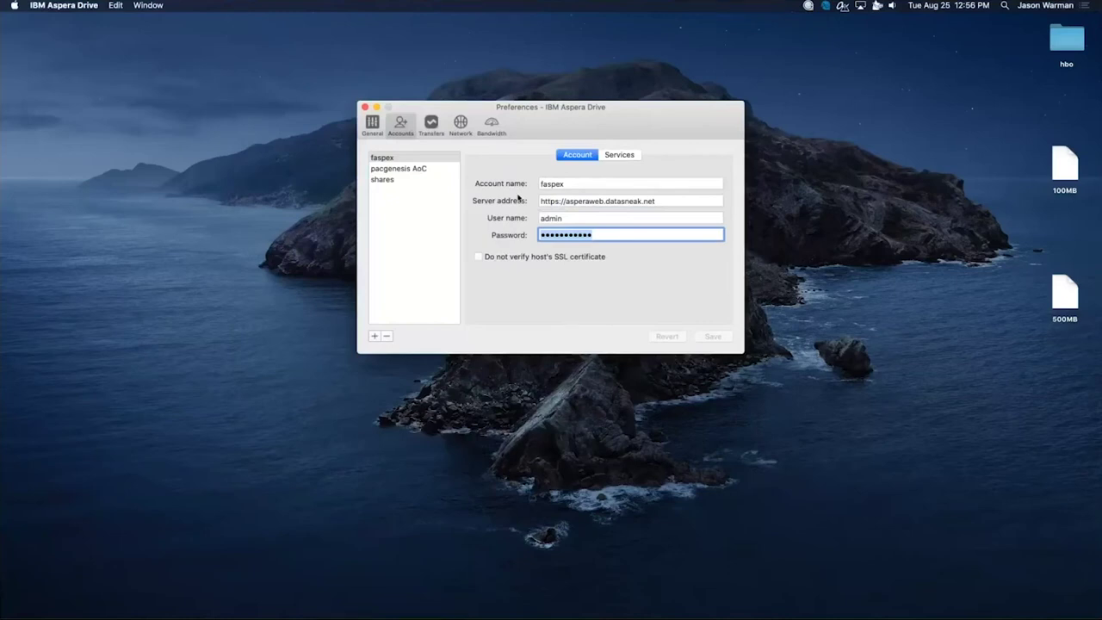
key(shift+Tab)
key(Down)
key(Down)
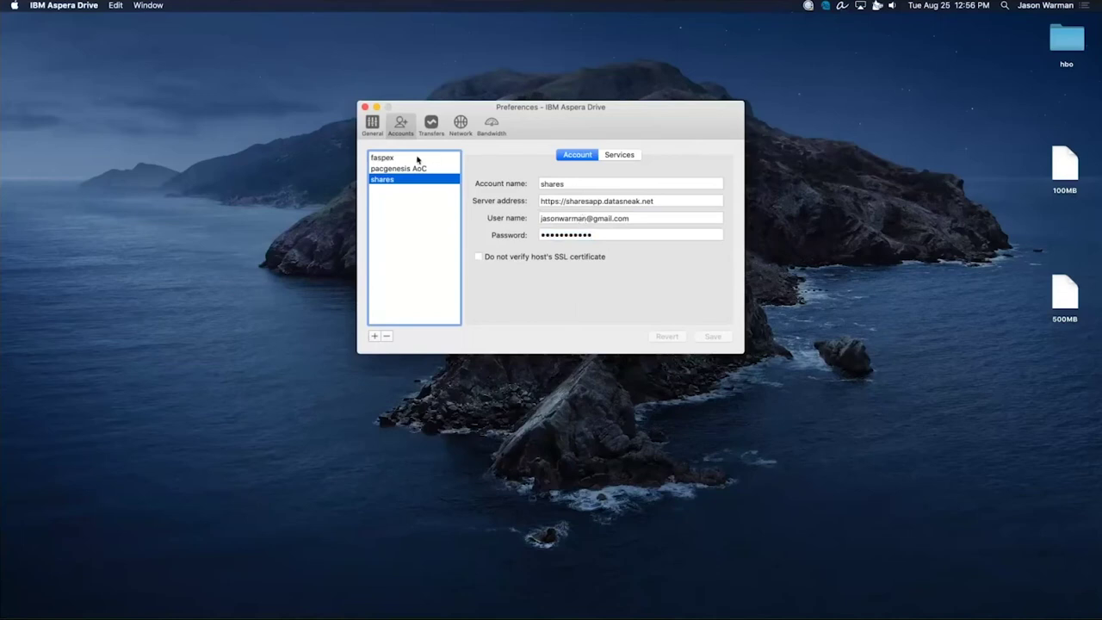
Open the shares account in Aspera Drive and browse into Marketing Photo, then projectRocket.
click(364, 108)
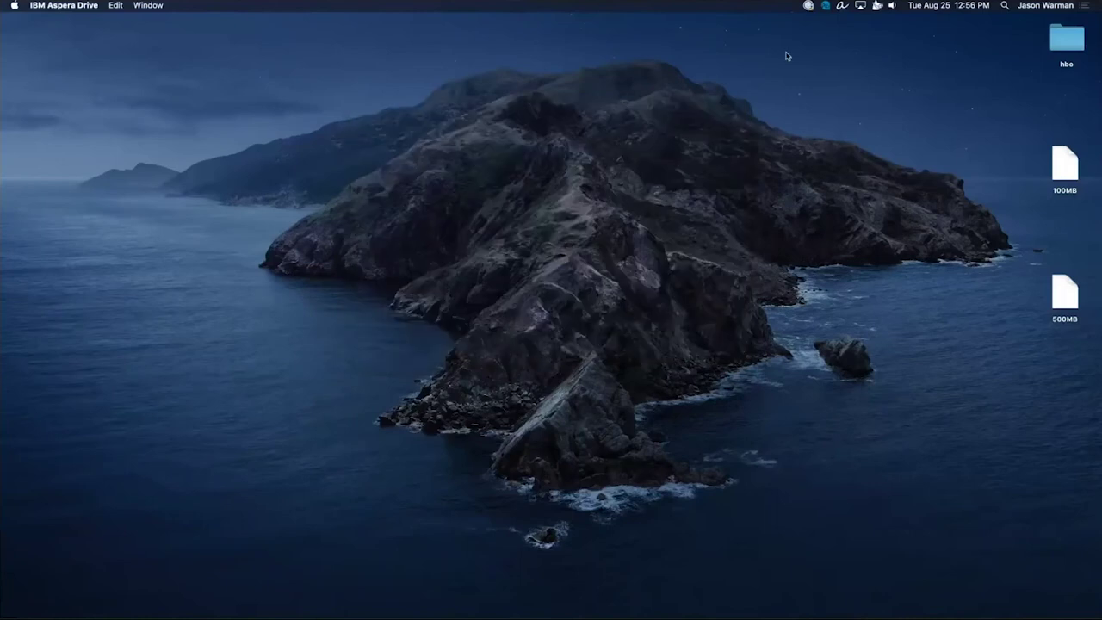
click(826, 7)
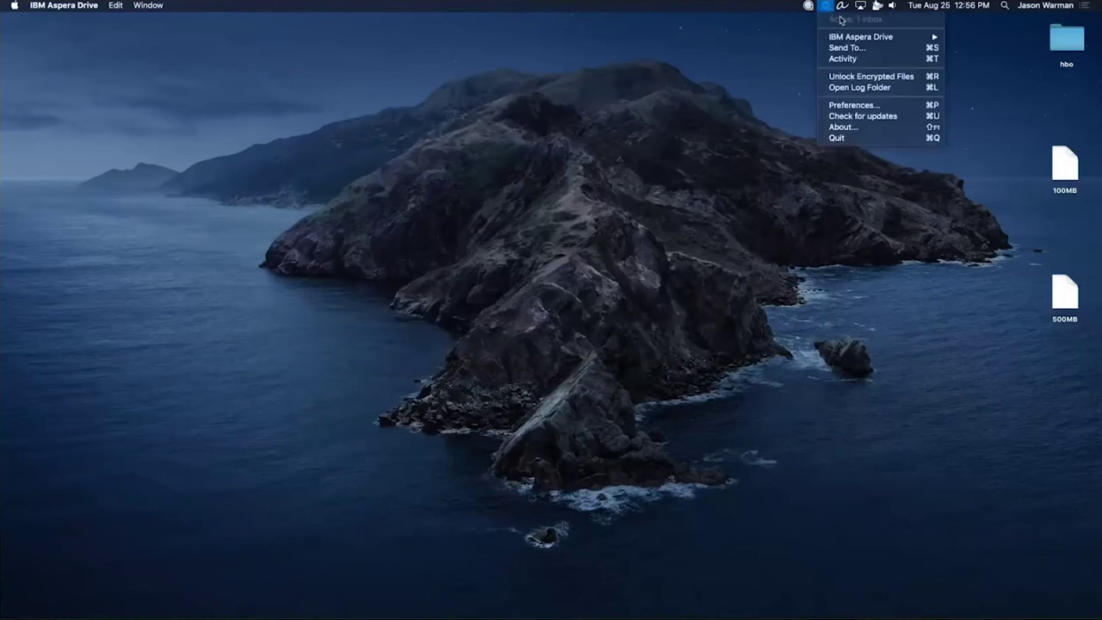
mouse_move(867, 37)
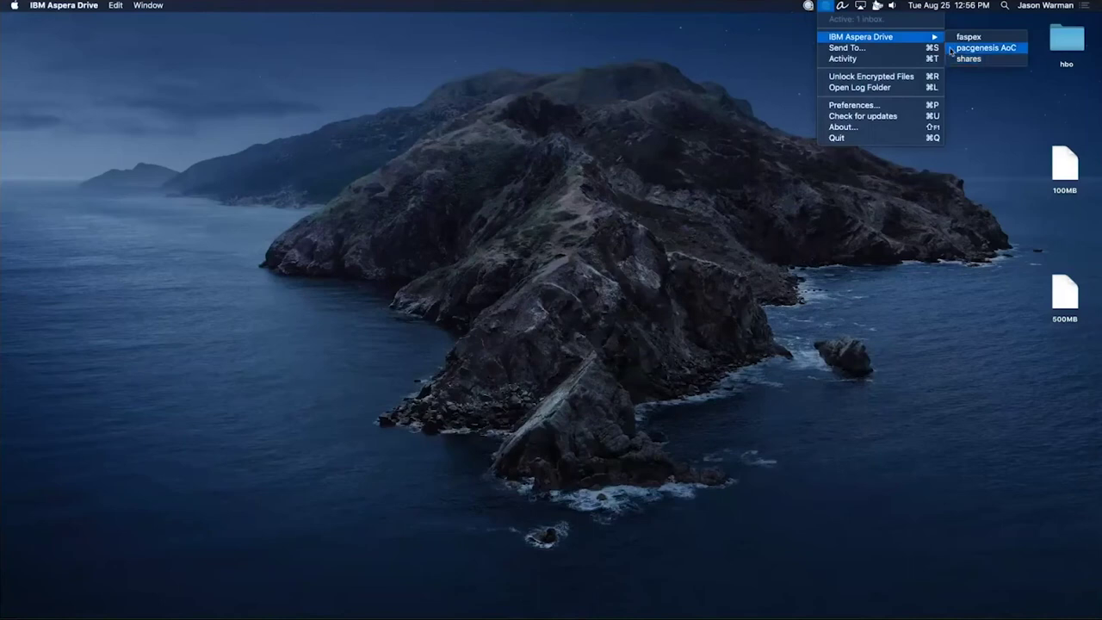
click(969, 58)
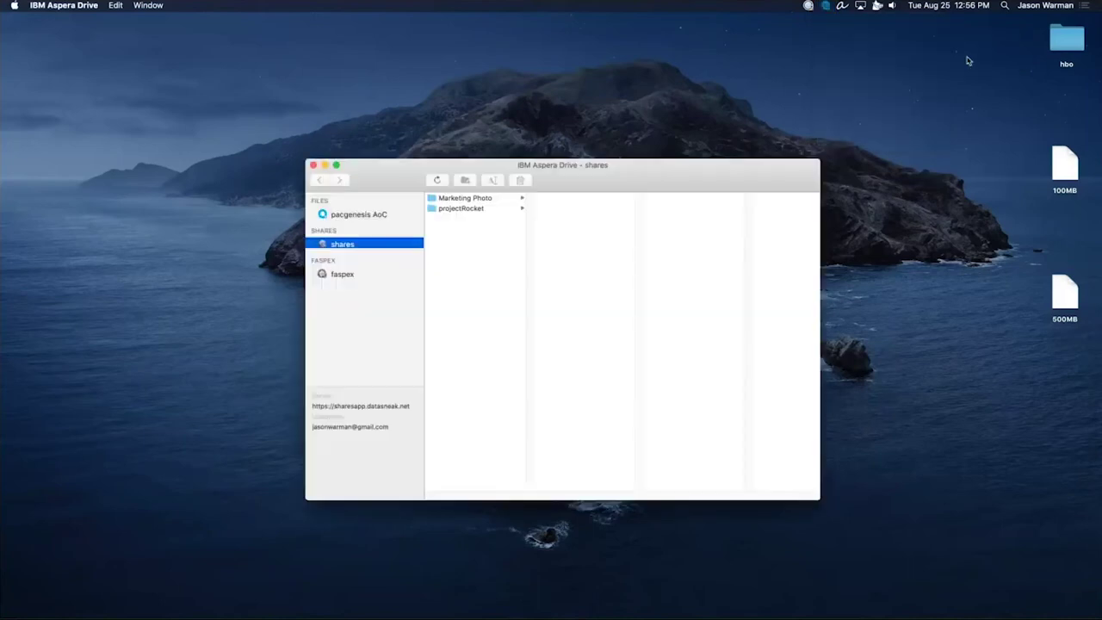
drag(754, 163, 692, 94)
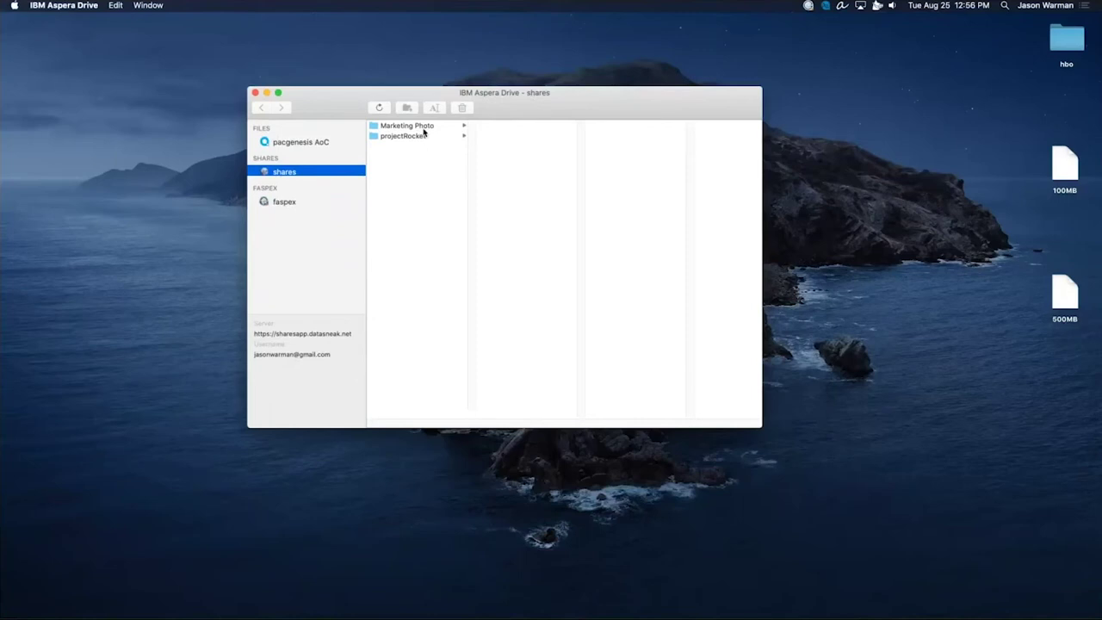
click(423, 127)
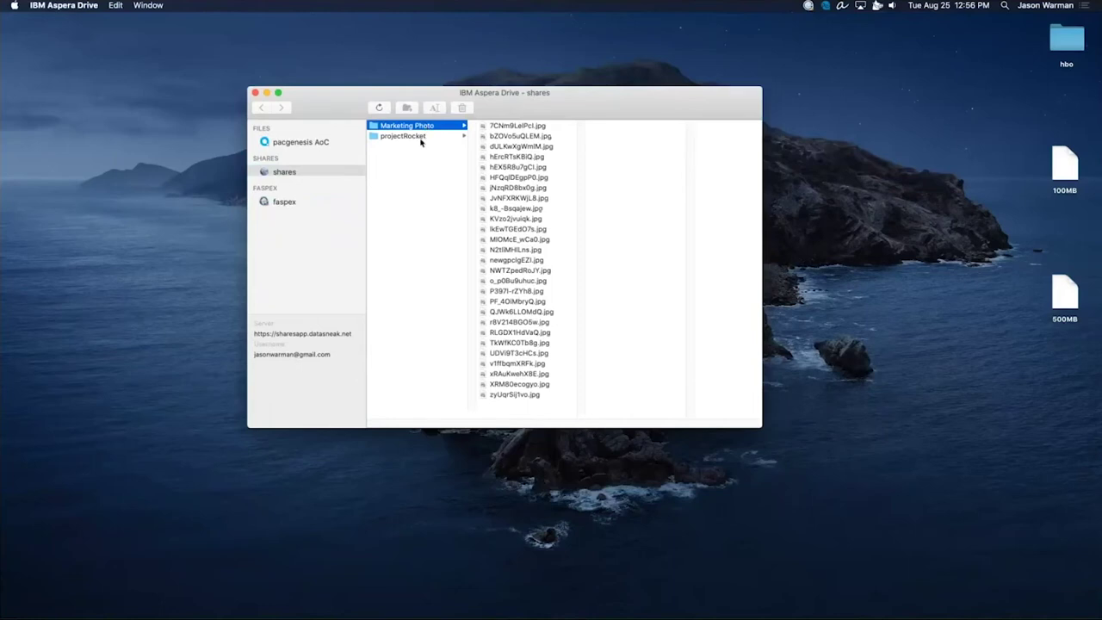
click(422, 136)
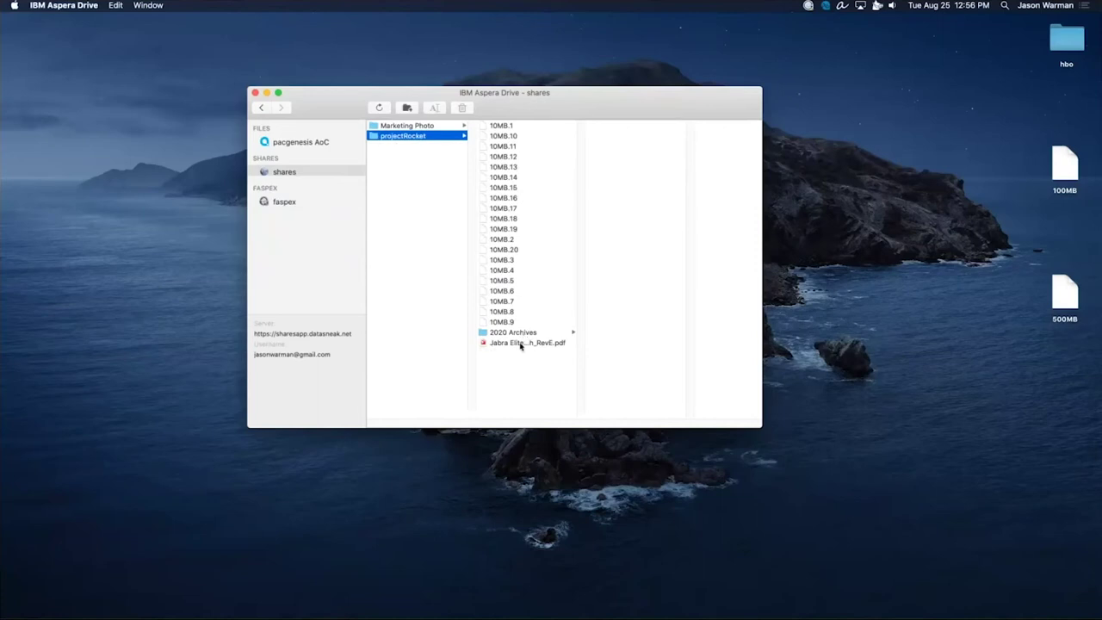
Download the Jabra Elite user manual PDF from projectRocket to the desktop, then switch to the faspex account.
drag(562, 348, 966, 209)
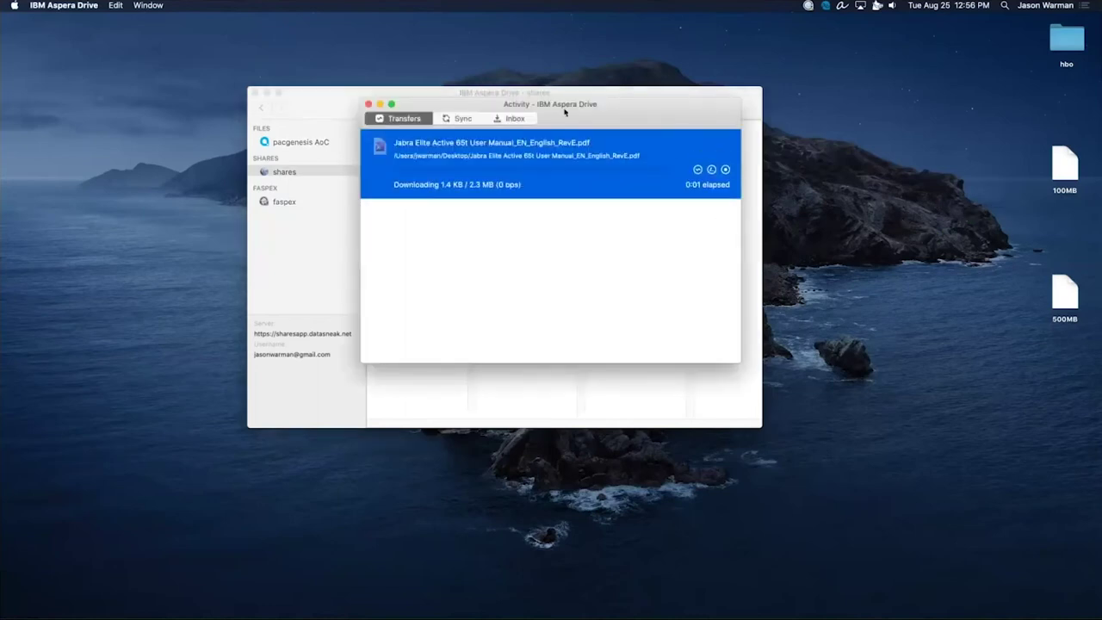
click(368, 104)
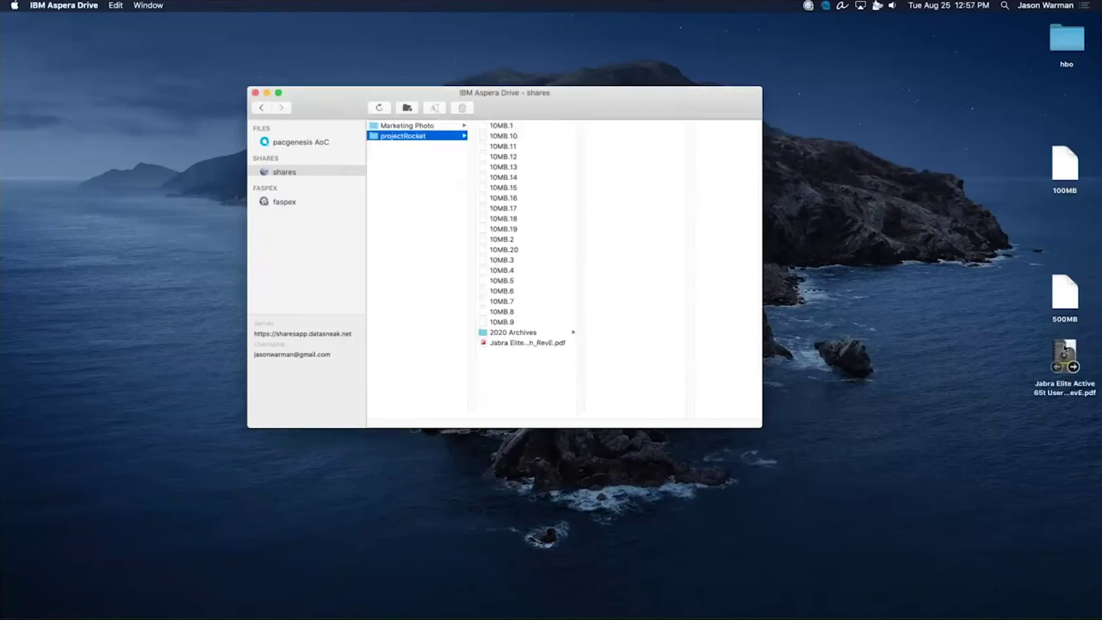
click(1067, 349)
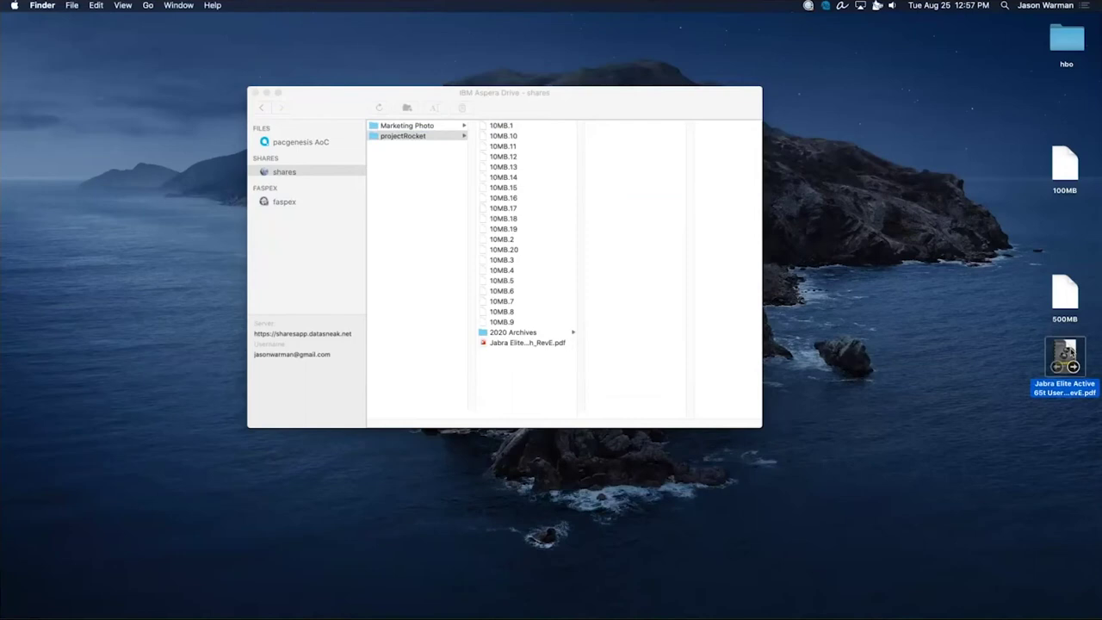
click(626, 365)
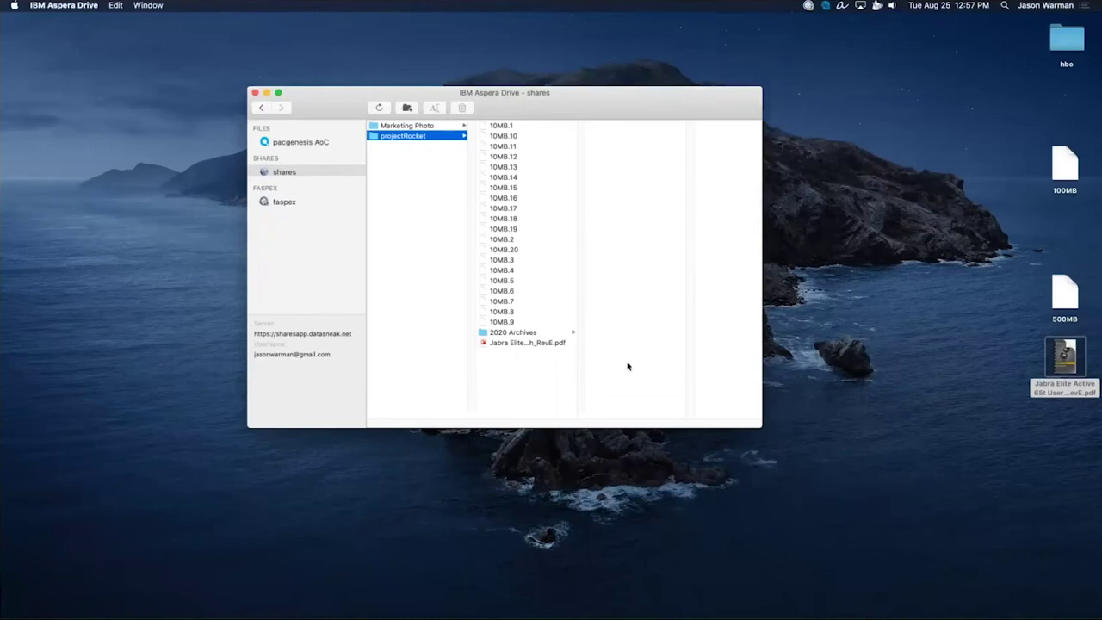
click(291, 202)
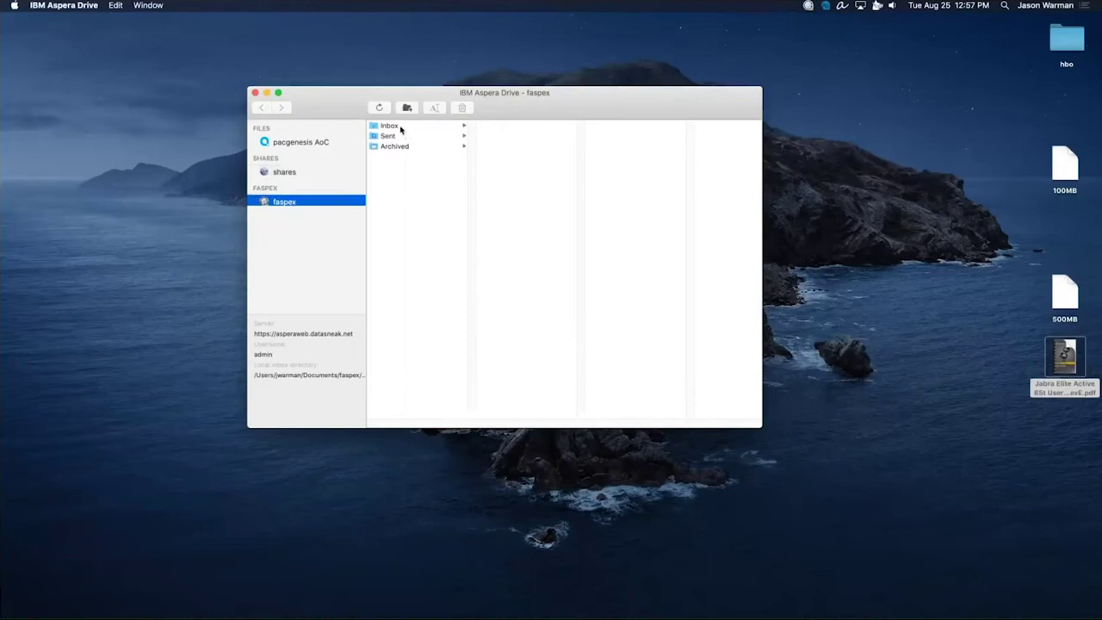
Check the faspex Inbox's Initial Package, then list the files in Sent's Review video for Weds package.
click(400, 129)
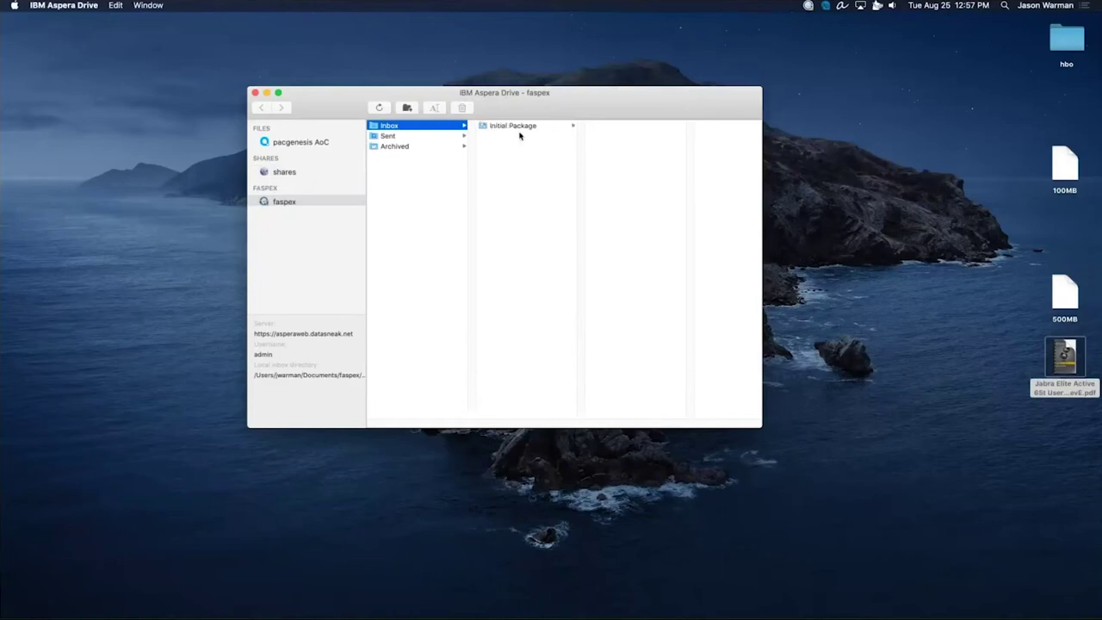
click(517, 128)
click(387, 137)
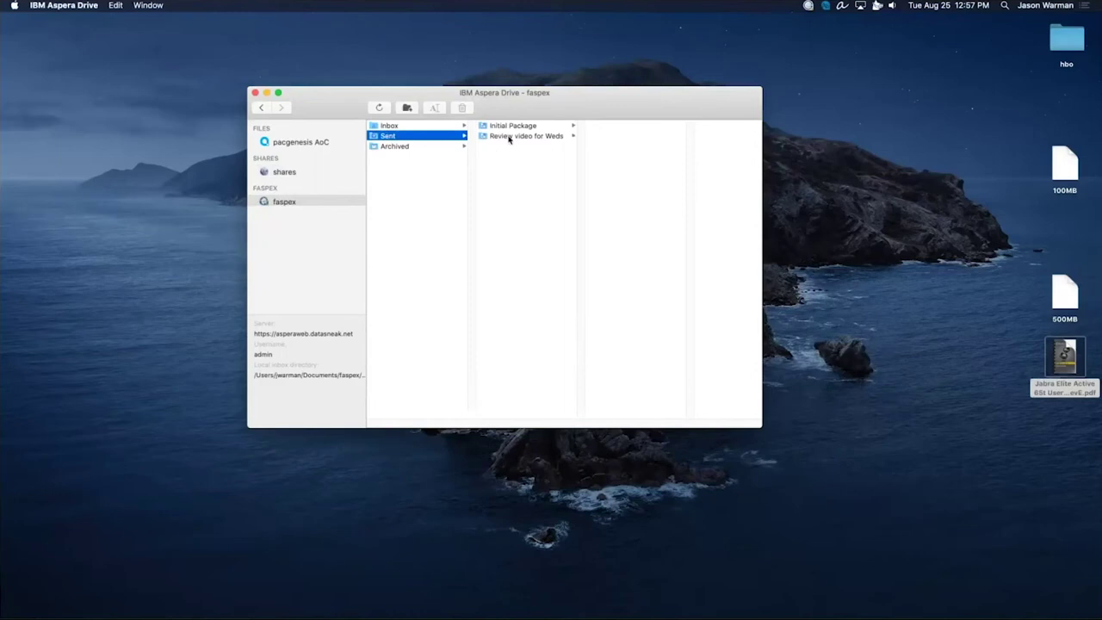
click(517, 137)
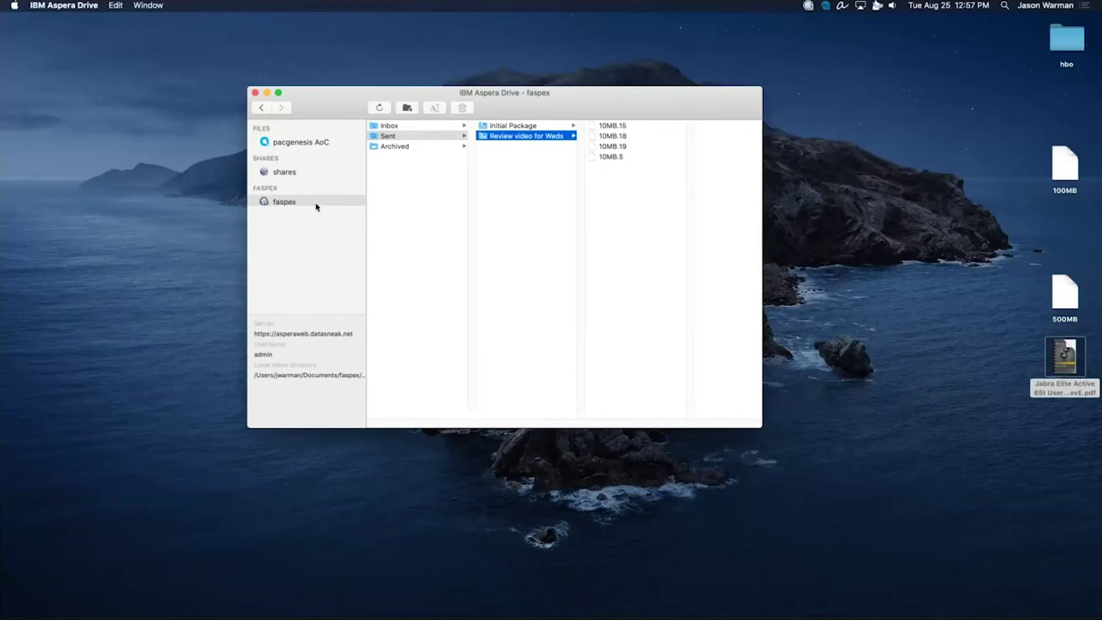
click(825, 6)
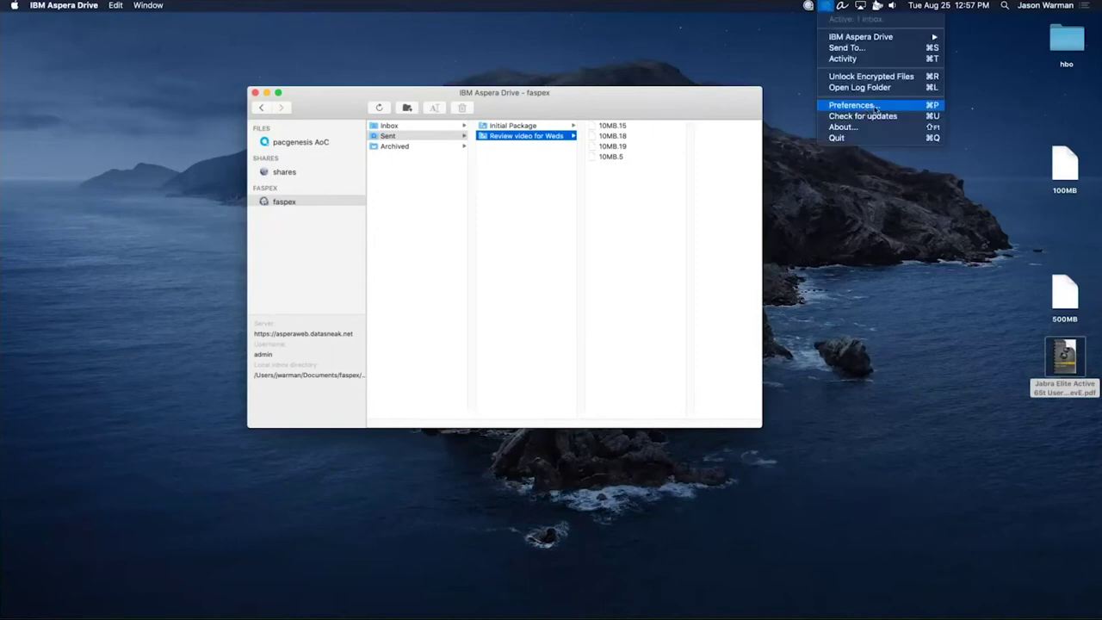
click(875, 105)
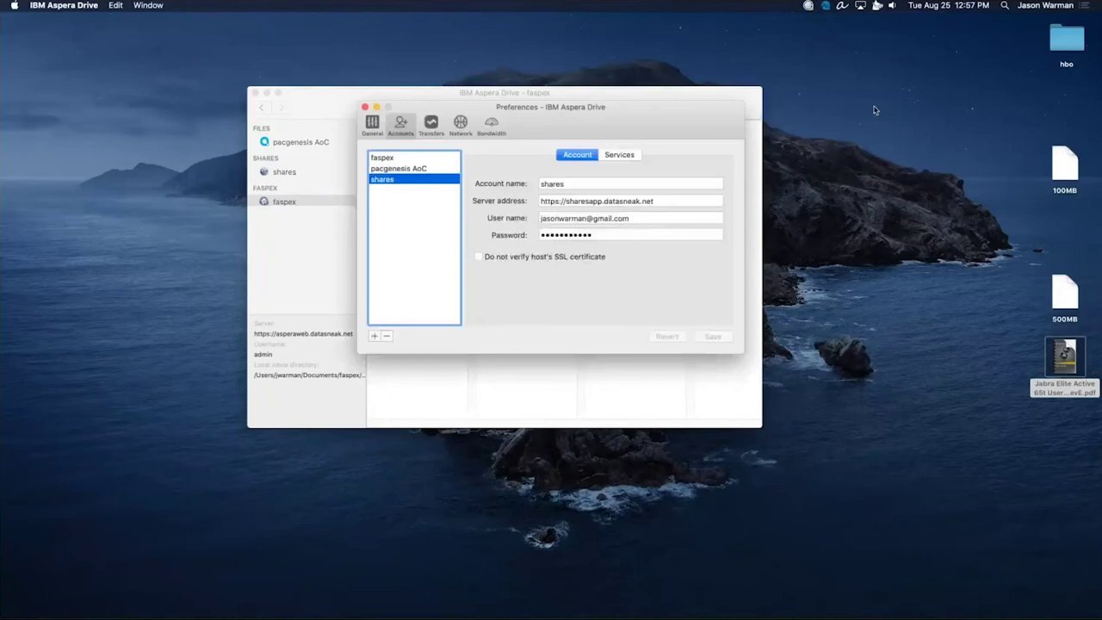
click(396, 158)
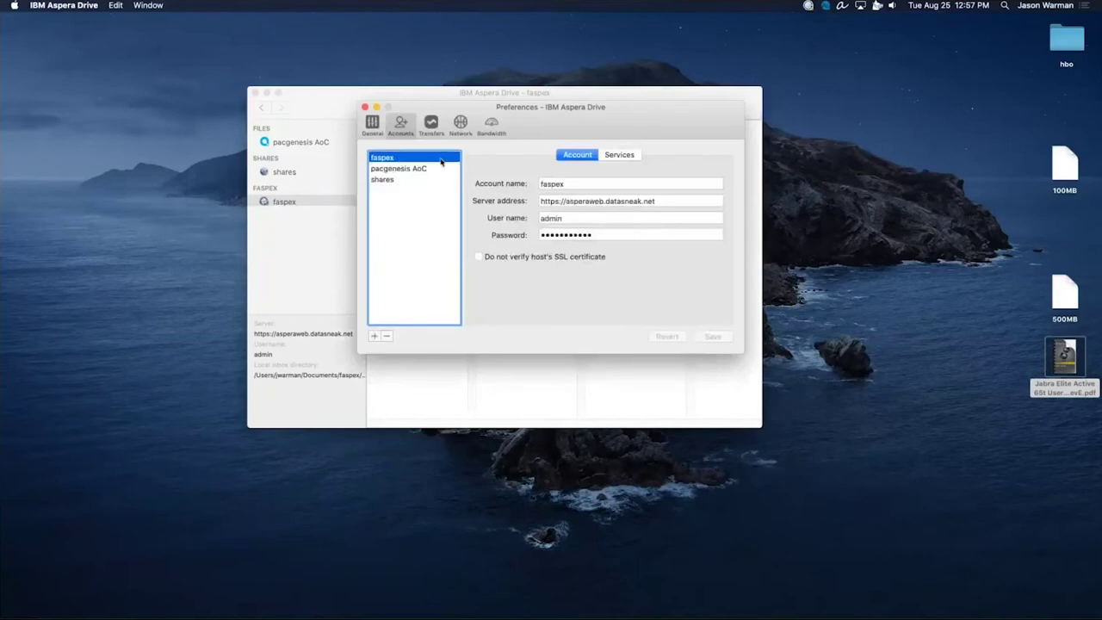
click(635, 157)
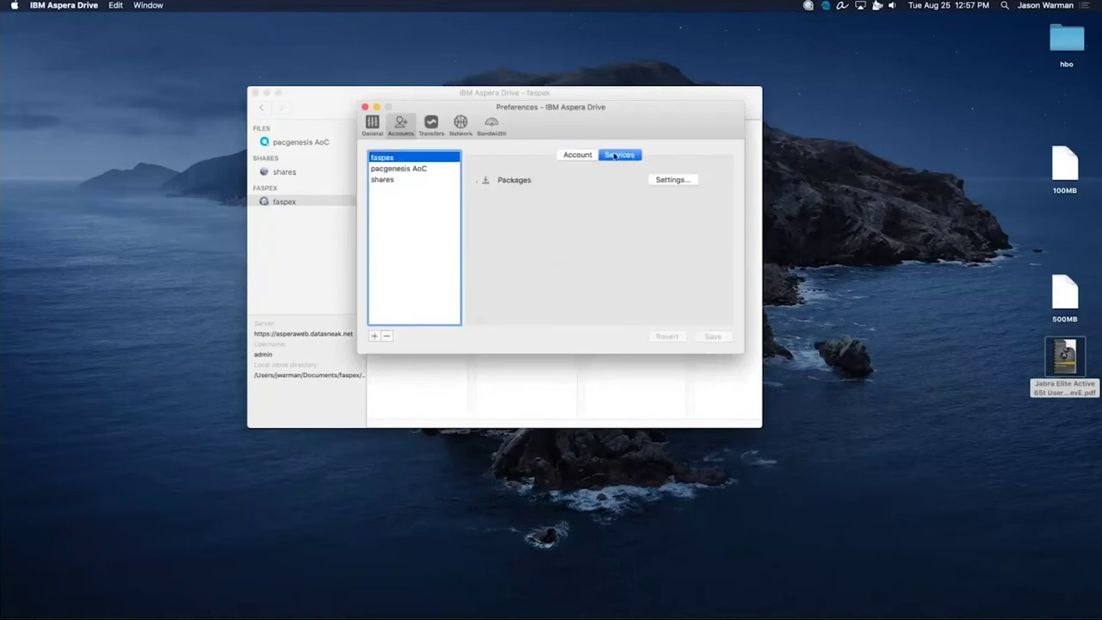
click(673, 180)
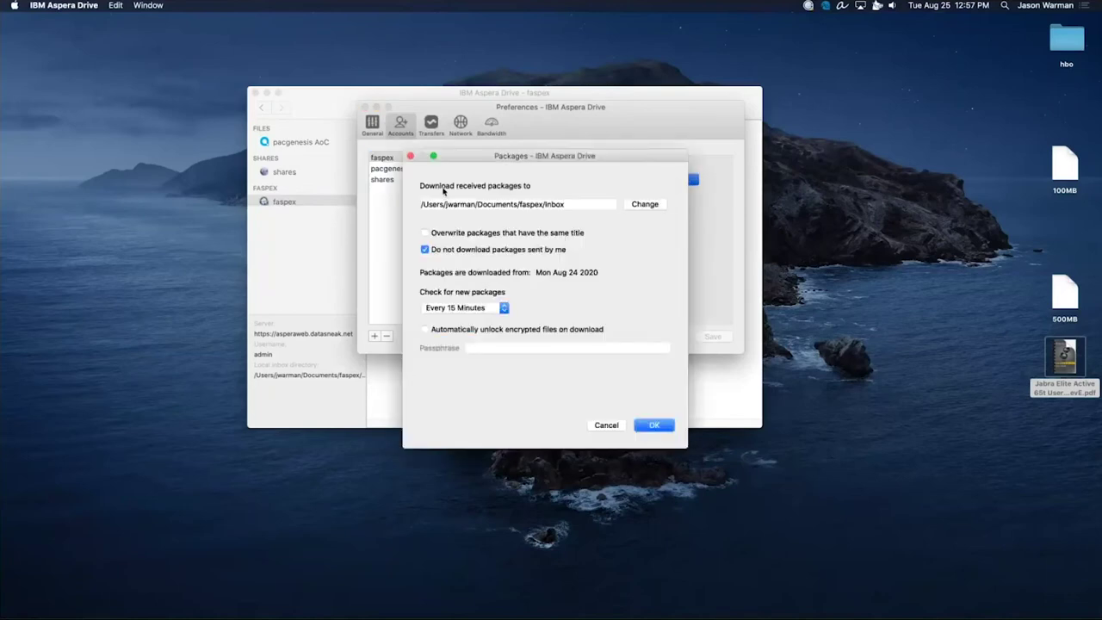
click(493, 310)
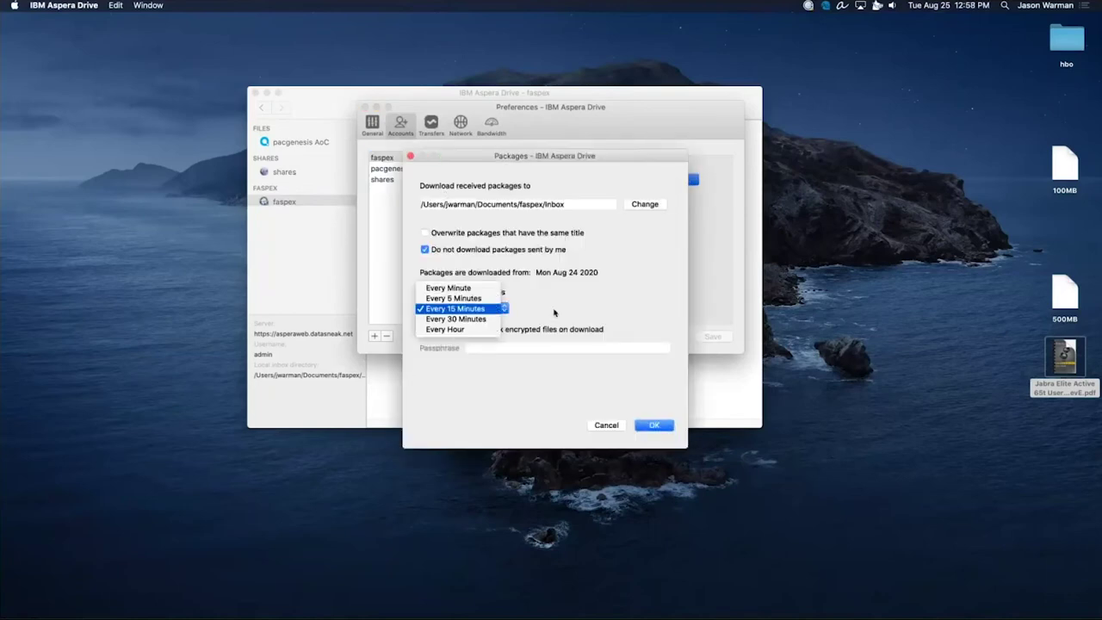
click(556, 312)
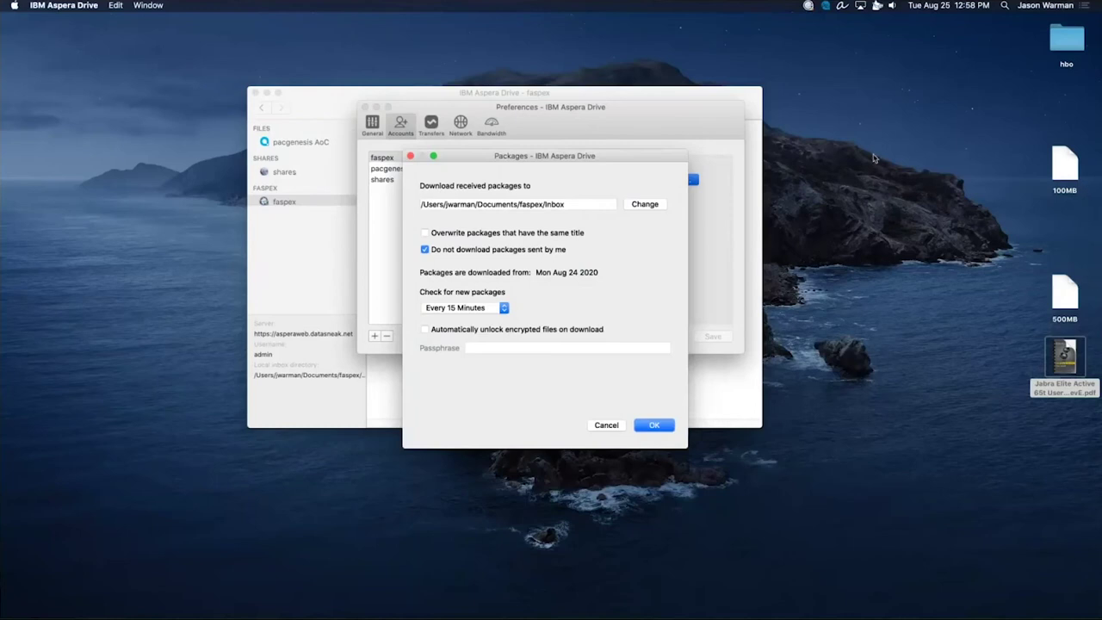
click(606, 425)
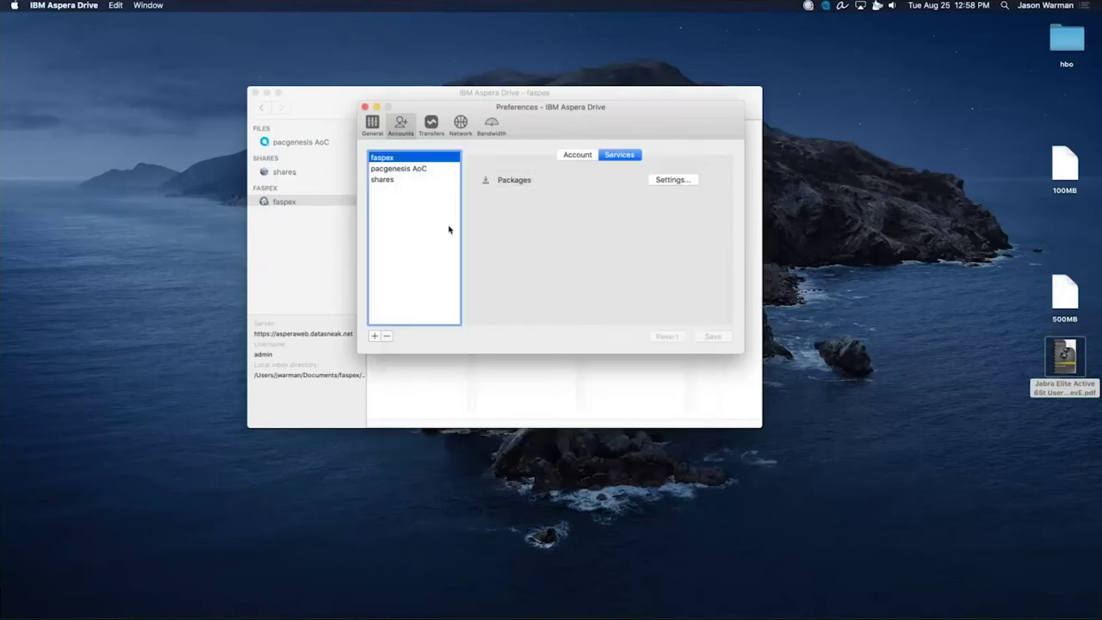
drag(517, 106, 499, 180)
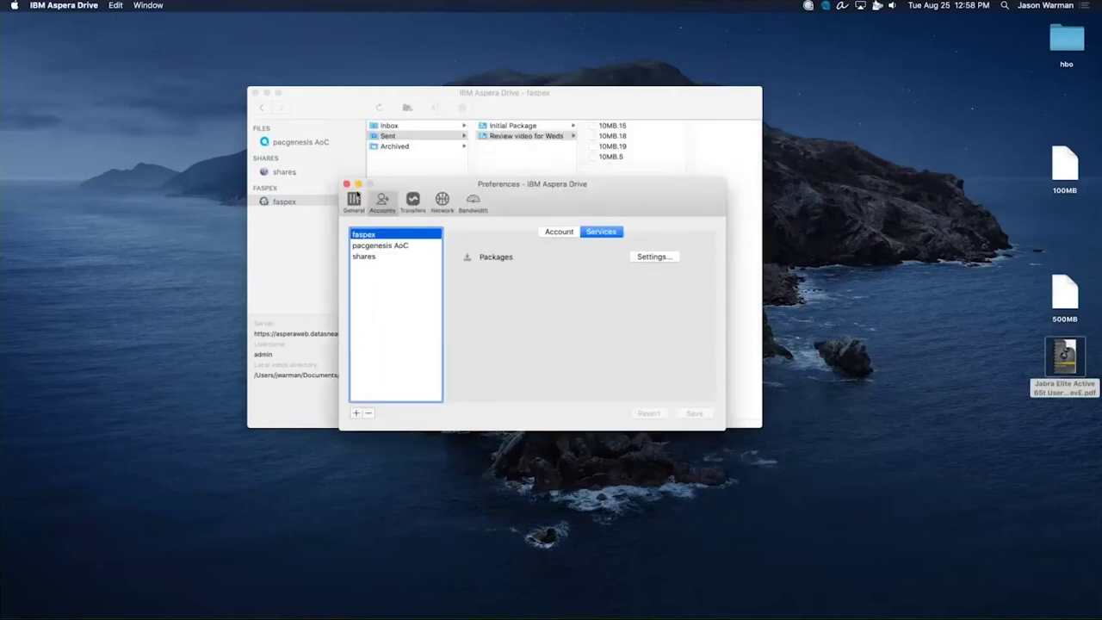
click(348, 187)
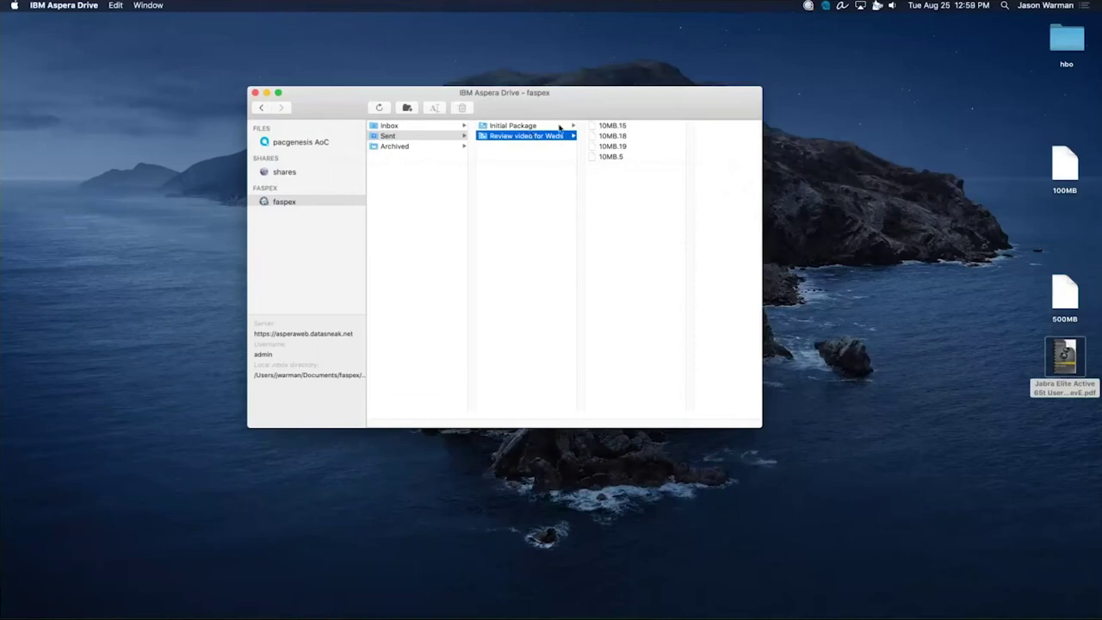
click(528, 278)
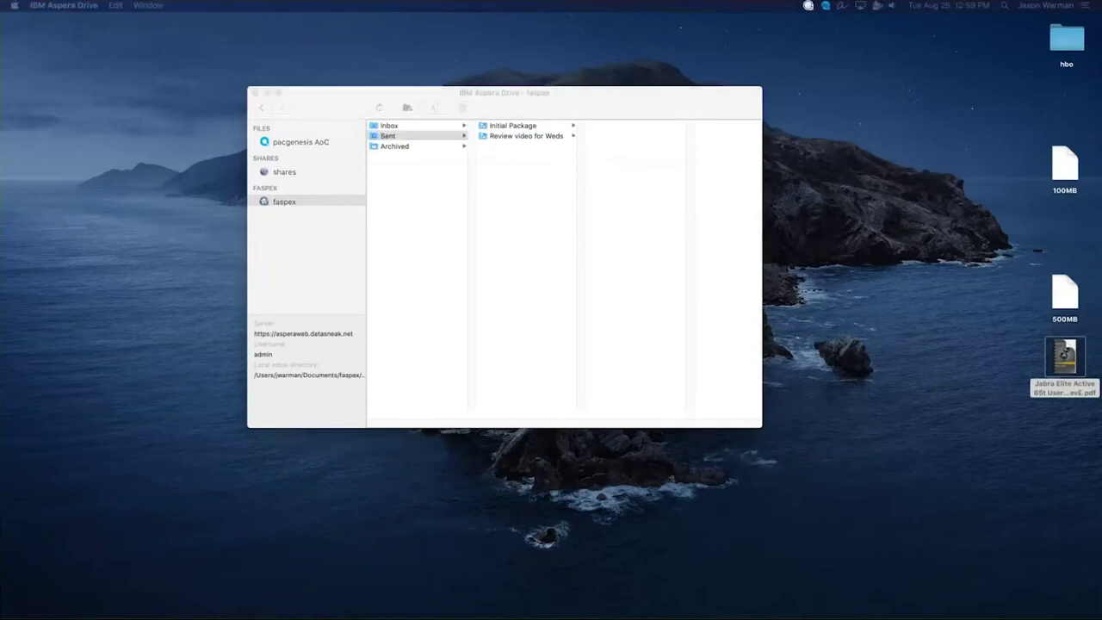
In iTerm2's local session, run aspera to see the available CLI commands.
click(663, 313)
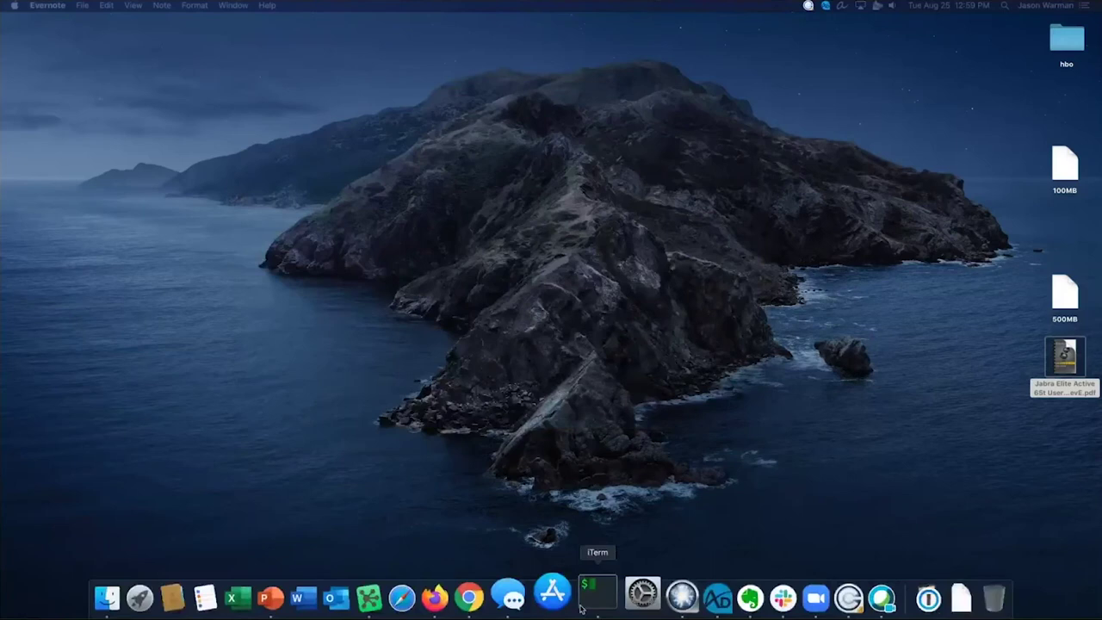
click(594, 592)
click(698, 33)
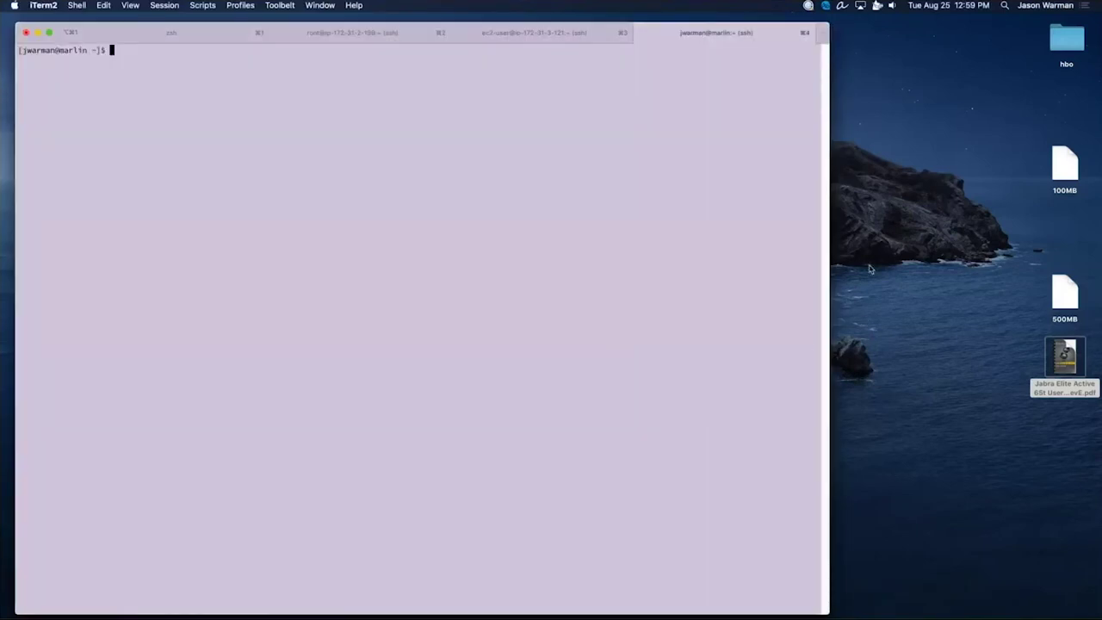
text(aspera)
key(Return)
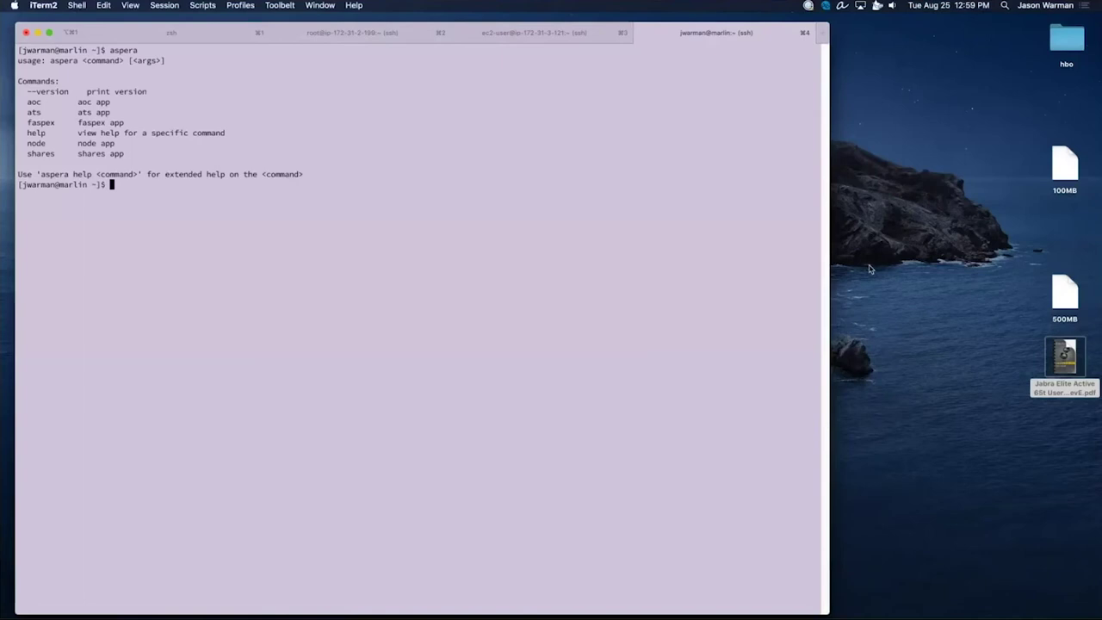
List the shares on sharesapp.datasneak.net with aspera shares browse -H sharesapp.datasneak.net -u admin.
text(aspera sharesbro)
key(BackSpace)
key(BackSpace)
key(BackSpace)
text(browse -H sharesapp.datasneak.net -u admin)
key(Return)
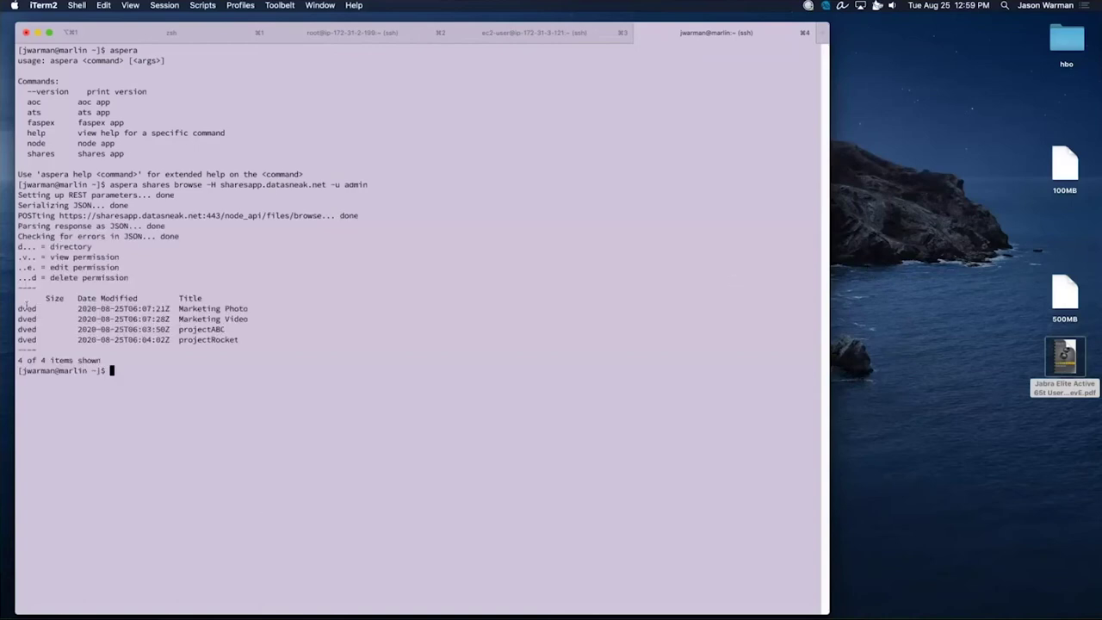
drag(17, 298, 255, 342)
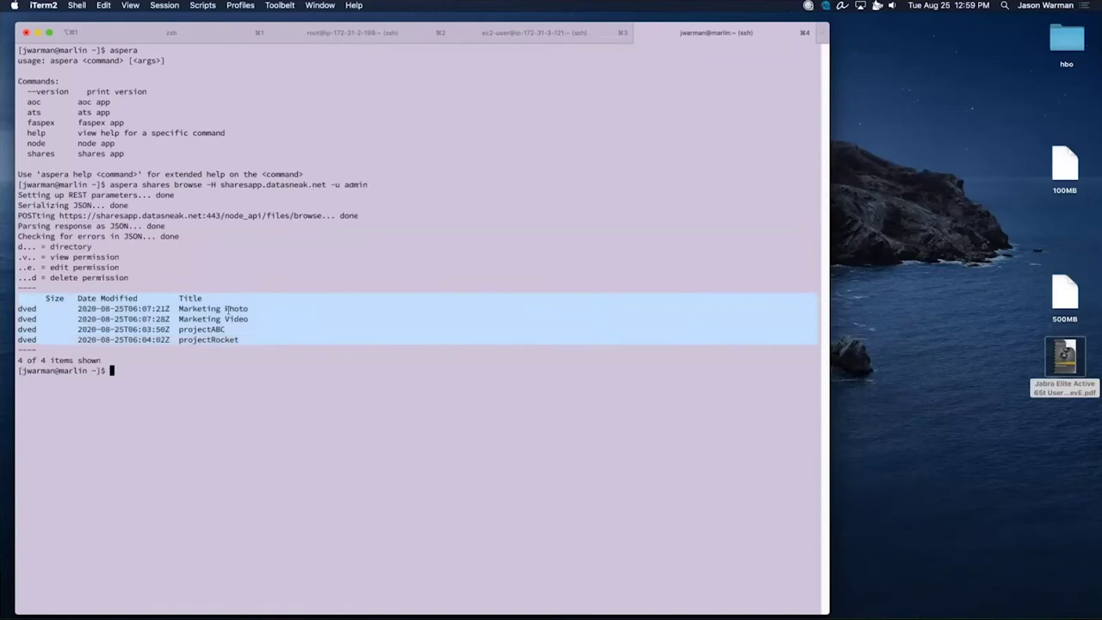
Rerun the browse command with -P projectRocket to list that share's contents.
key(Up)
text(-)
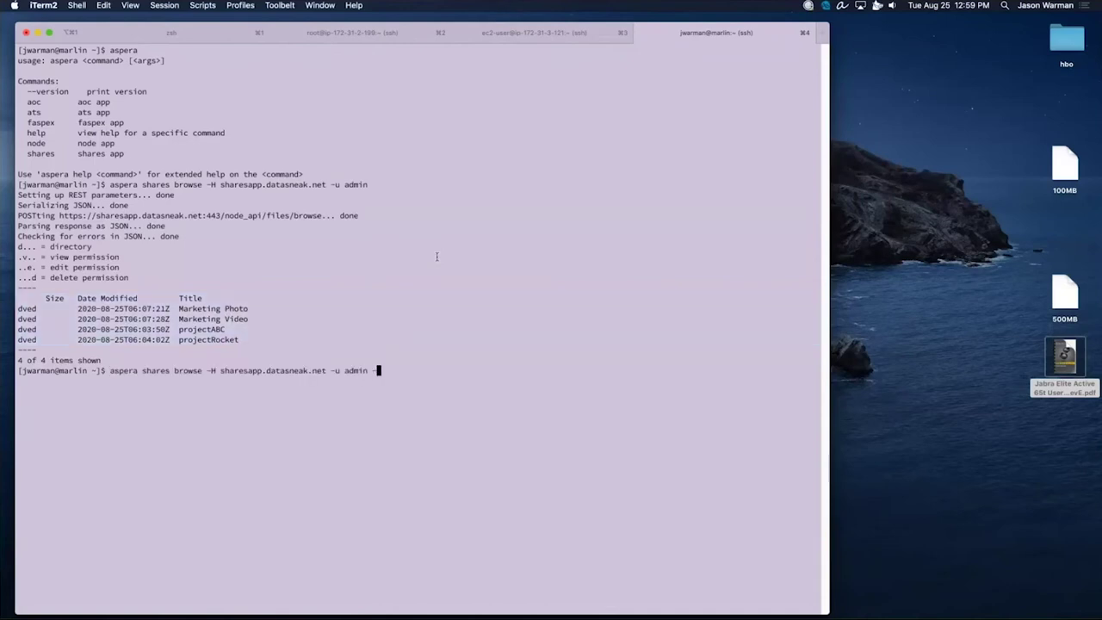
text(P projectRocket)
key(Return)
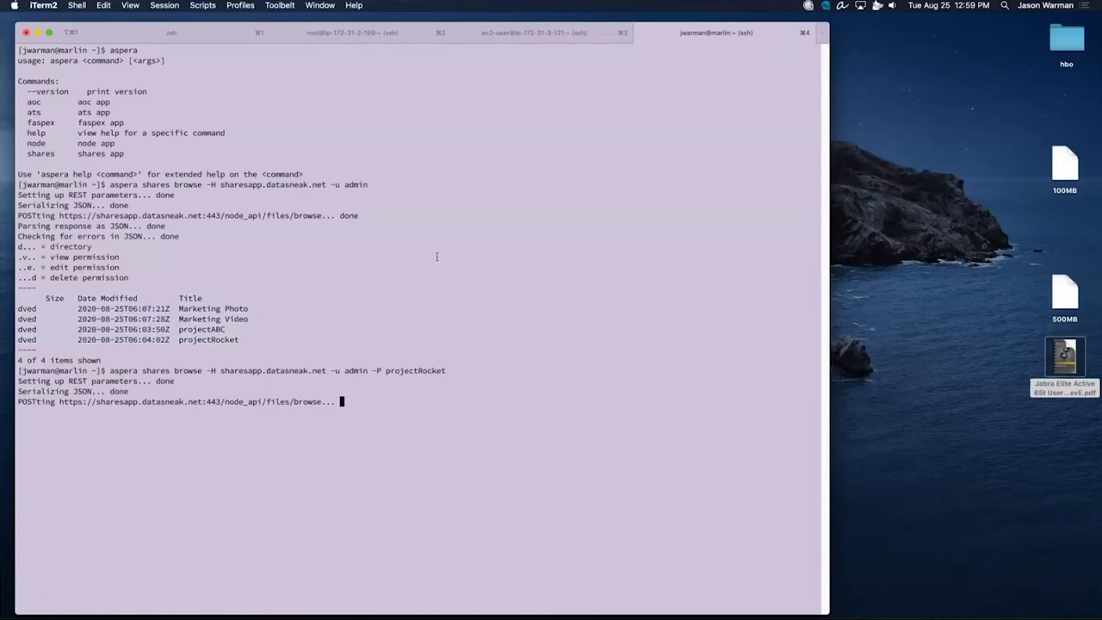
Turn the browse command into aspera shares download -s projectRocket/10MB.9 and run it.
key(Up)
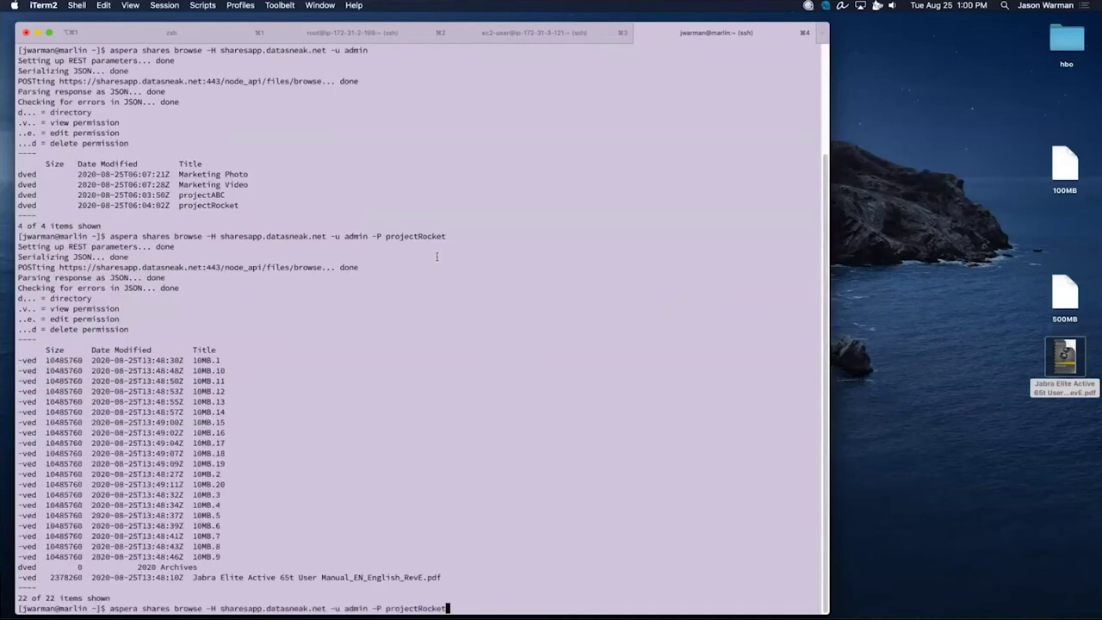
key(BackSpace)
key(BackSpace)
key(BackSpace)
key(BackSpace)
key(BackSpace)
key(BackSpace)
key(BackSpace)
key(BackSpace)
key(BackSpace)
key(BackSpace)
key(BackSpace)
key(BackSpace)
key(BackSpace)
key(BackSpace)
key(BackSpace)
key(BackSpace)
key(Left)
key(Left)
key(Left)
key(Left)
key(Left)
key(Left)
key(Left)
key(Left)
key(Left)
key(Left)
key(Left)
key(Left)
key(Left)
key(Left)
key(Left)
key(Left)
key(Left)
key(Left)
key(Left)
key(Left)
key(Left)
key(Left)
key(Left)
key(Left)
key(Left)
key(Left)
key(Left)
key(Left)
key(Left)
key(Left)
key(Left)
key(Left)
key(Left)
key(BackSpace)
key(BackSpace)
key(BackSpace)
key(BackSpace)
key(BackSpace)
key(BackSpace)
text(download)
key(Right)
key(Right)
key(Right)
key(Right)
key(Right)
key(Right)
key(Right)
key(Right)
key(Right)
key(Right)
key(Right)
key(Right)
key(Right)
key(Right)
key(Right)
key(Right)
key(Right)
key(Right)
key(Right)
key(Right)
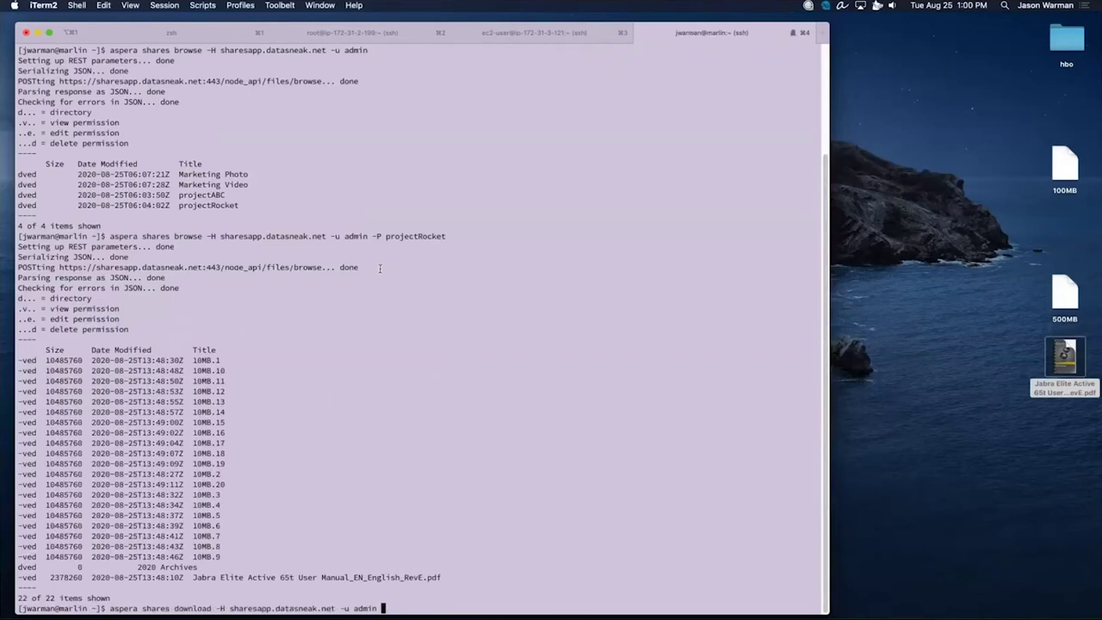
text(-)
key(BackSpace)
text(-s projectRocket)
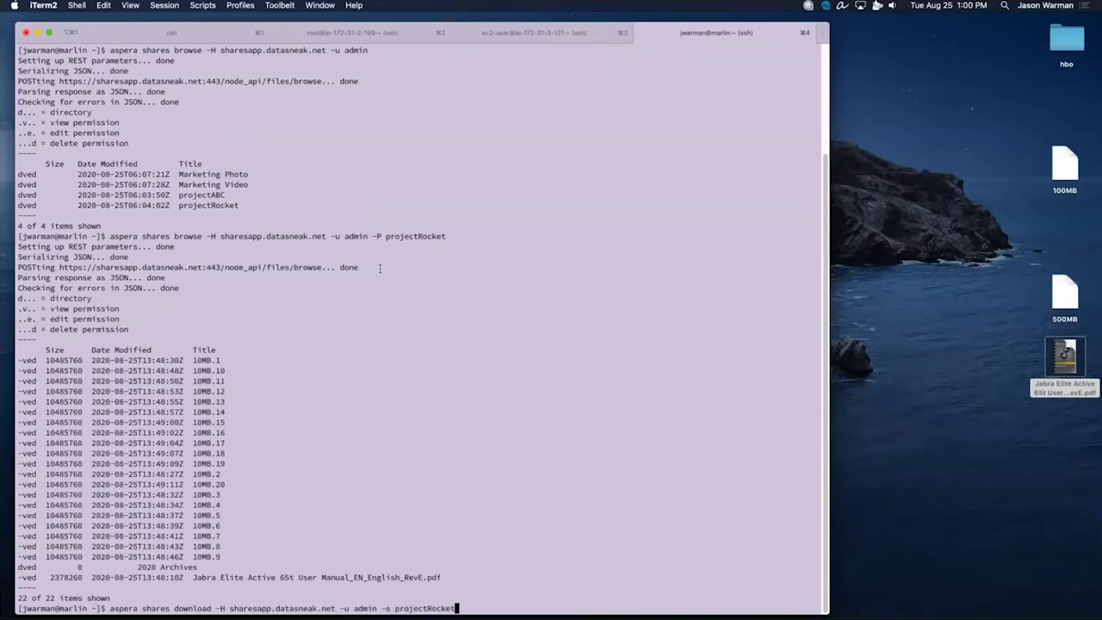
text(/10MB.9)
key(Return)
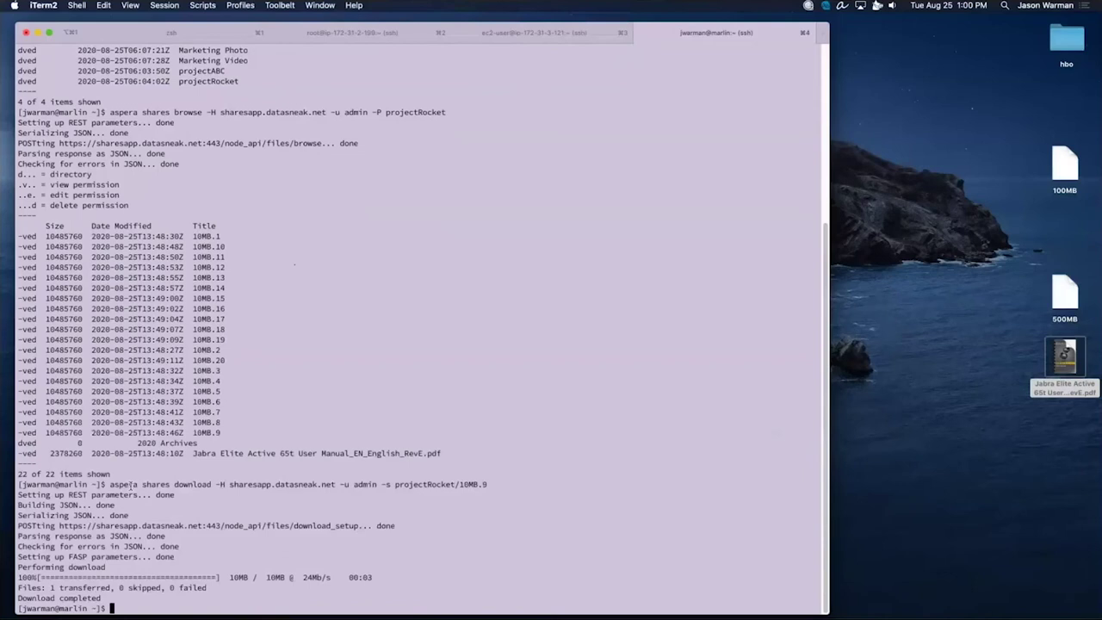
mouse_move(496, 603)
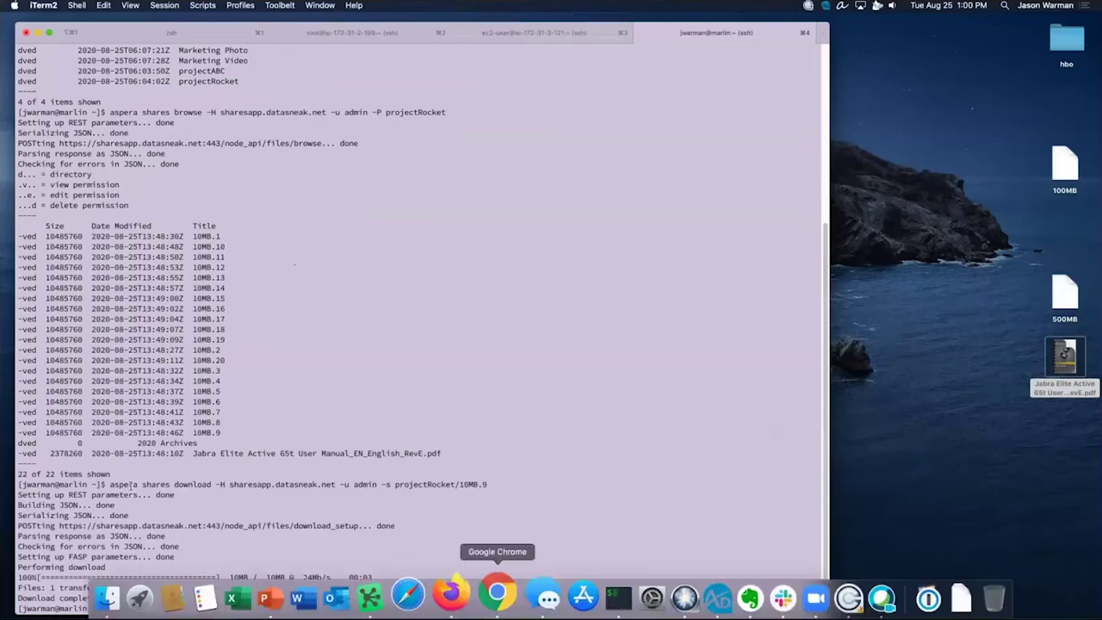
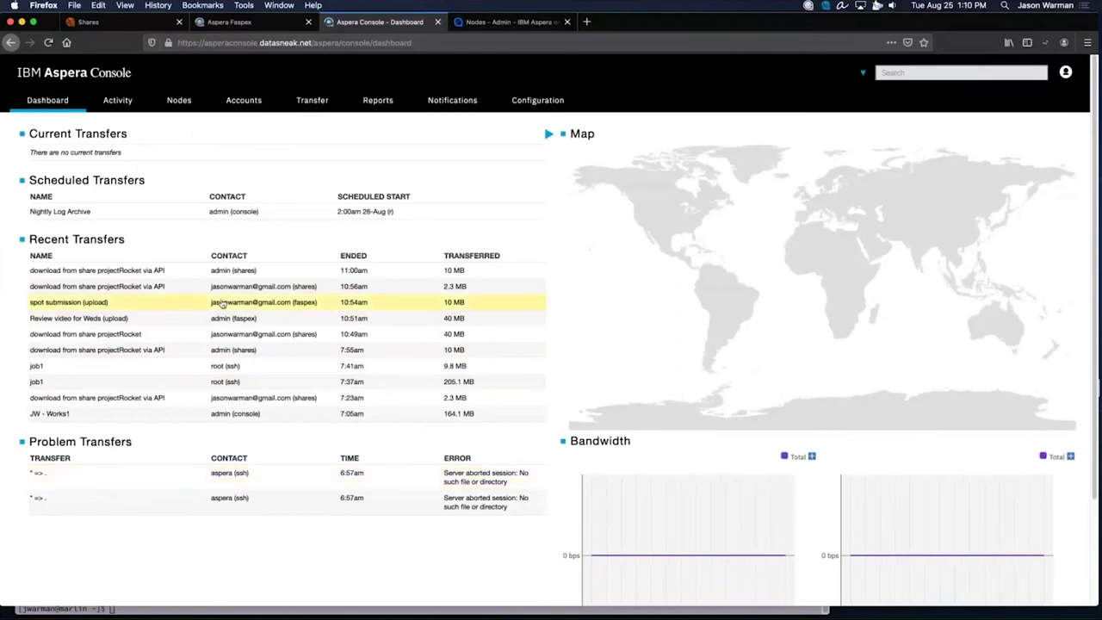
Open the Review video for Weds session detail and go over its session state values.
click(206, 318)
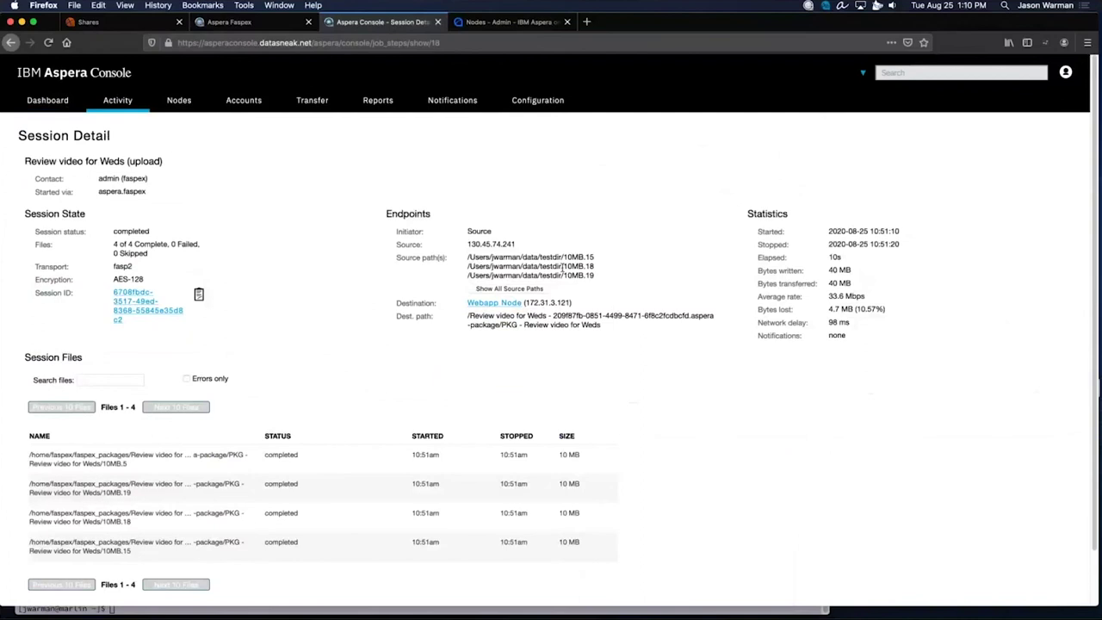
scroll(562, 268, down, 2)
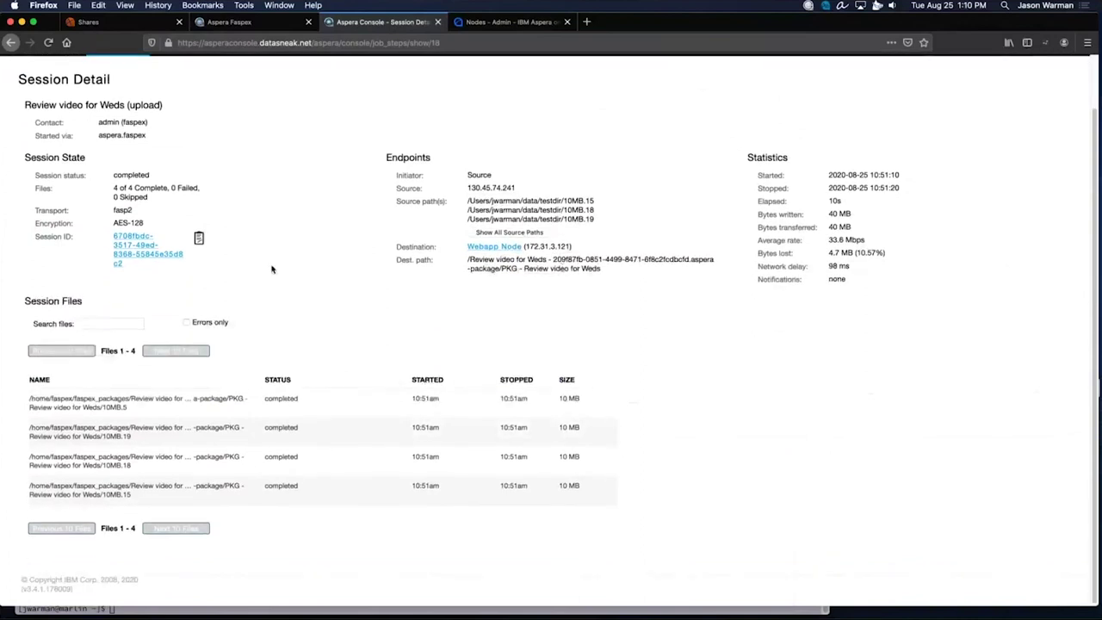
drag(138, 177, 180, 222)
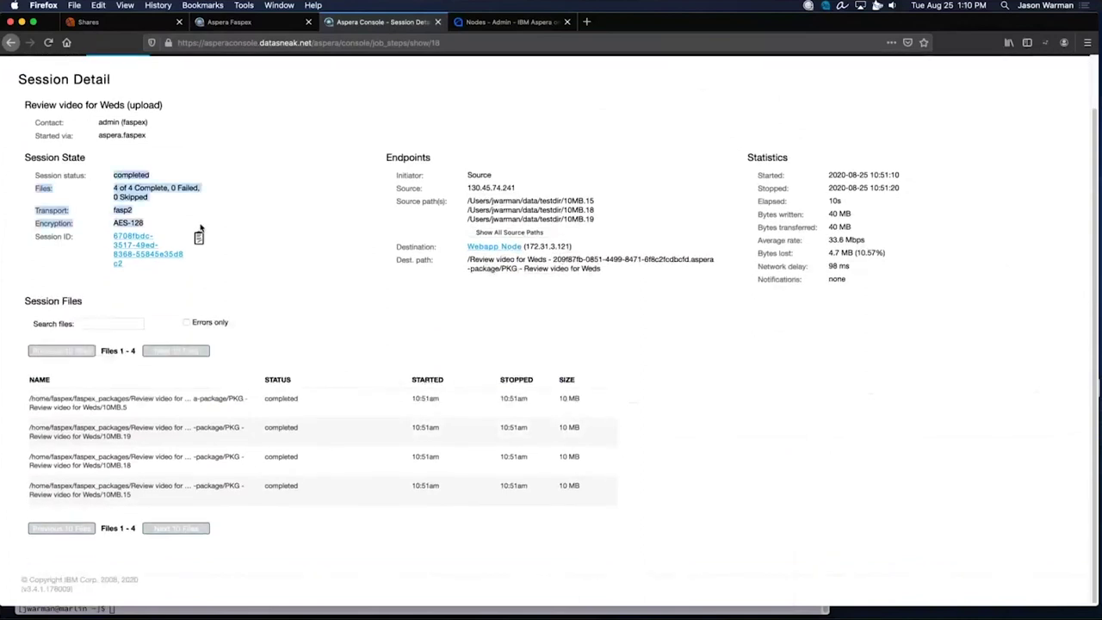
click(180, 216)
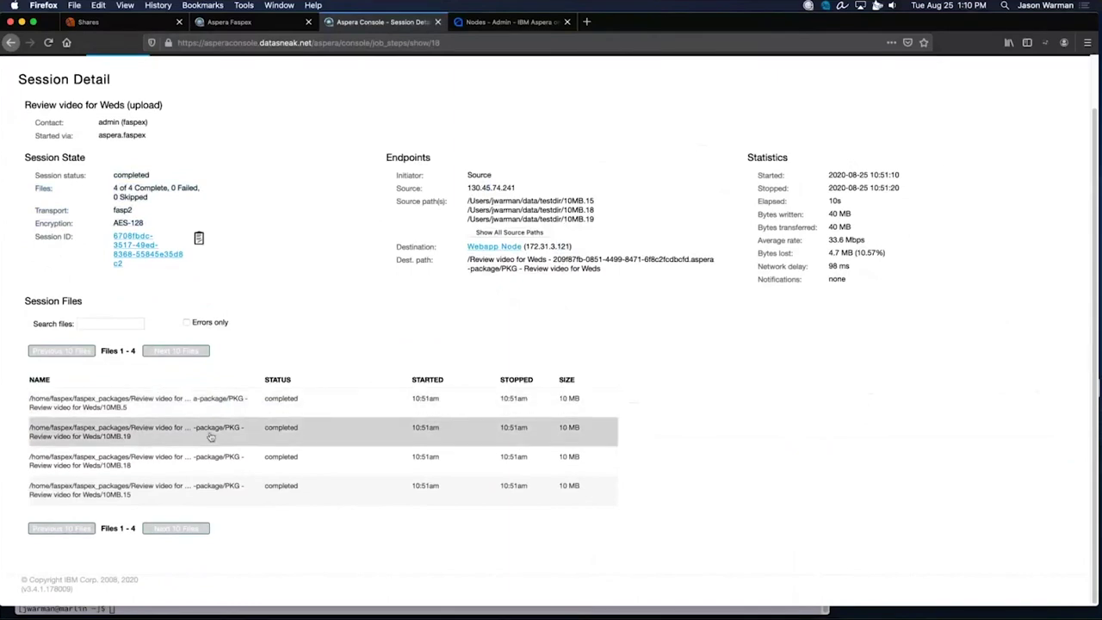
Look over the session's files and statistics, then move on to the Reports page.
click(105, 324)
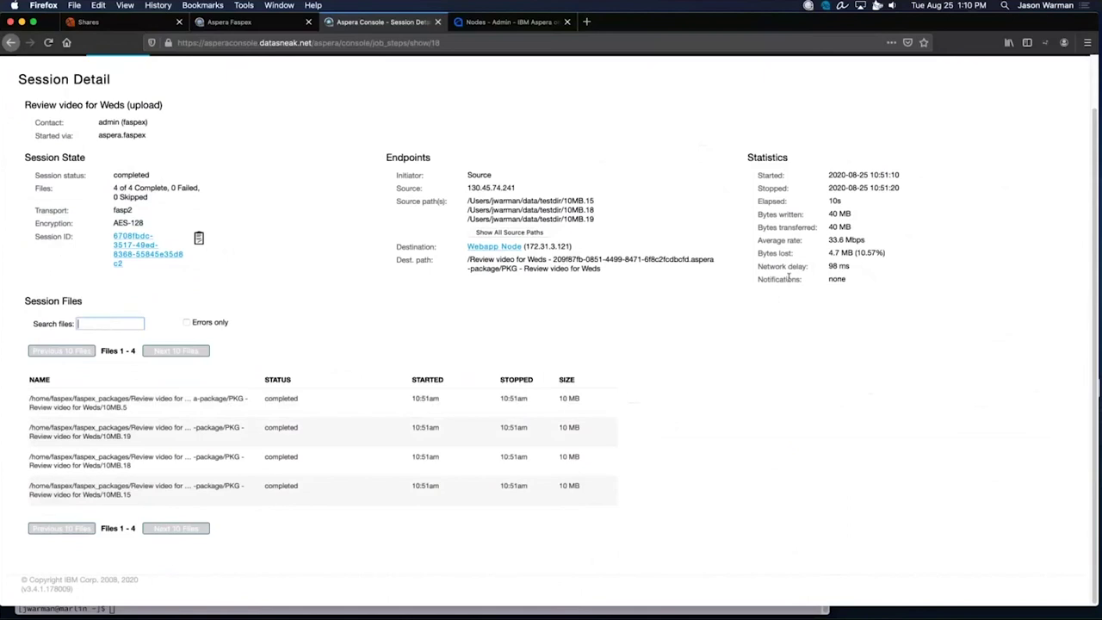
drag(754, 170, 877, 285)
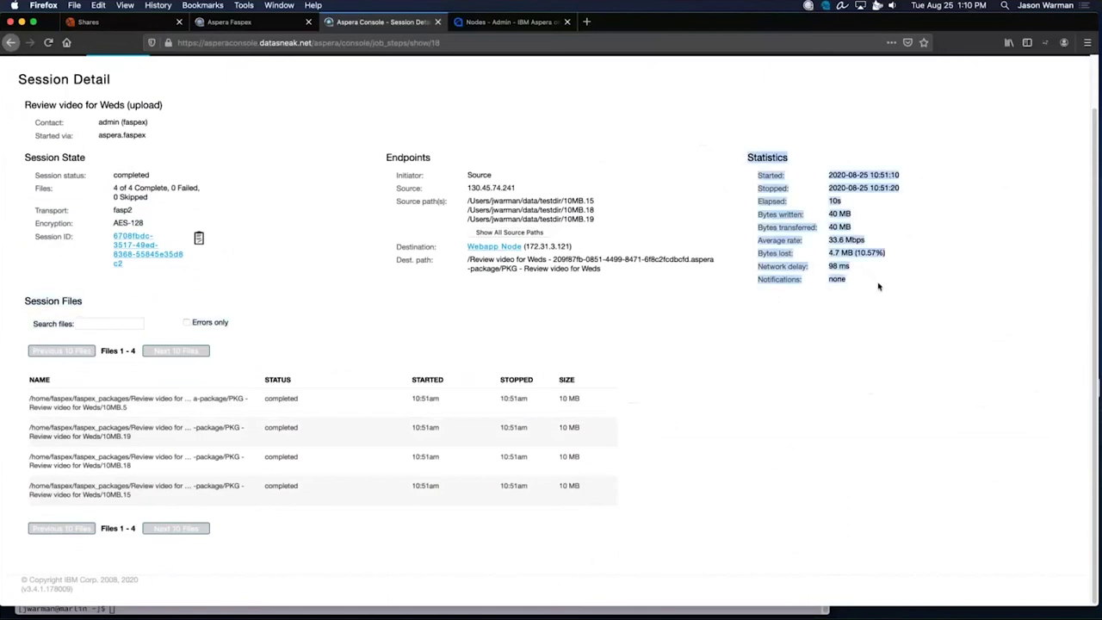
click(878, 286)
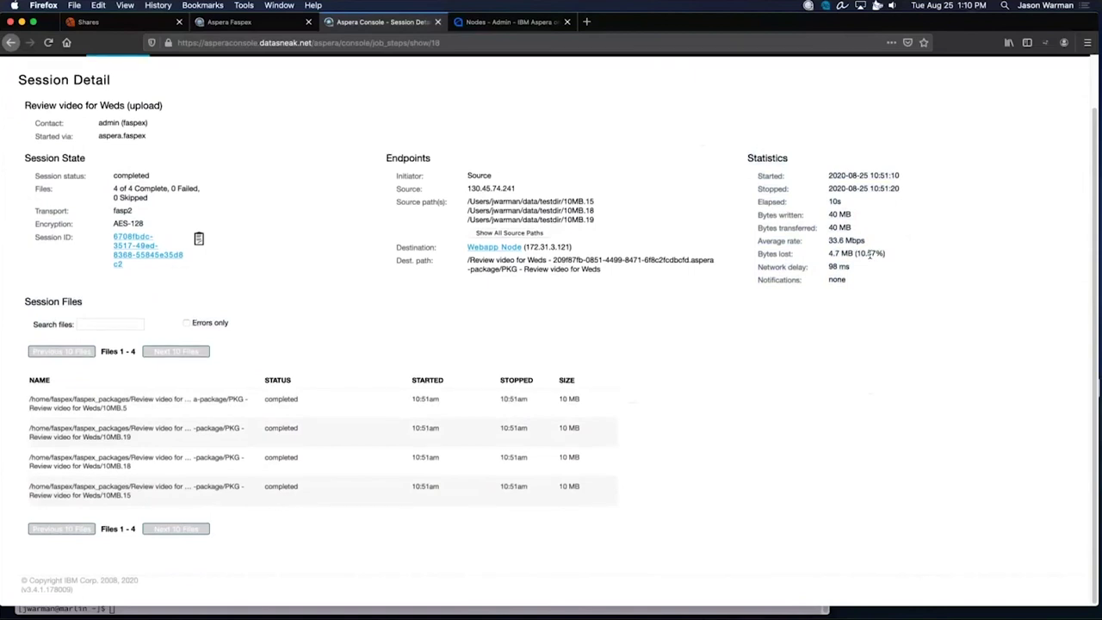
scroll(871, 253, up, 2)
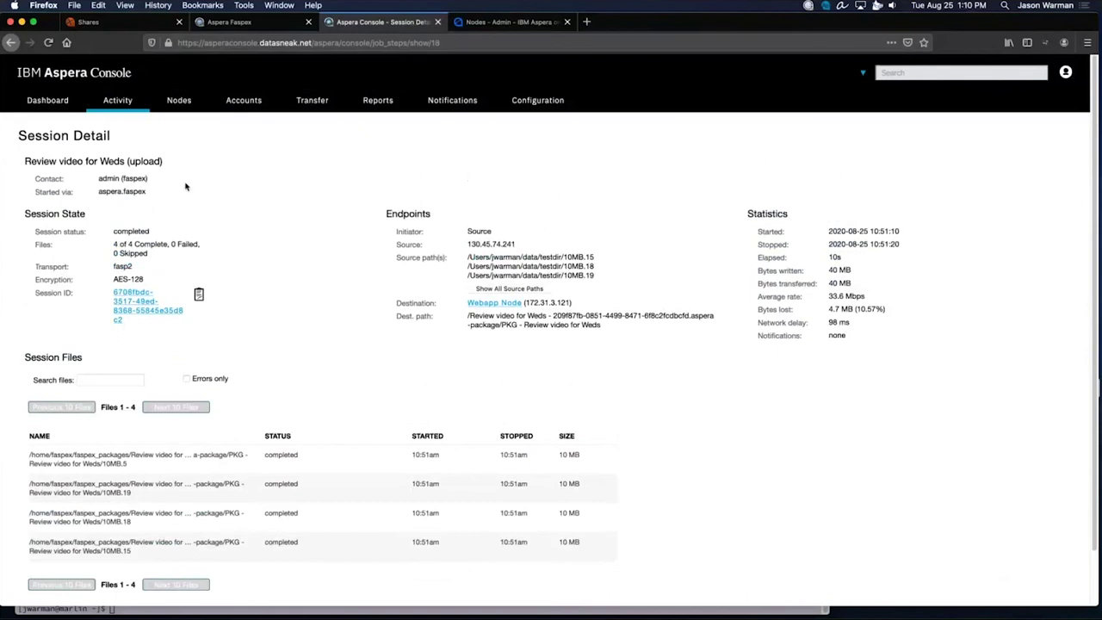
click(384, 103)
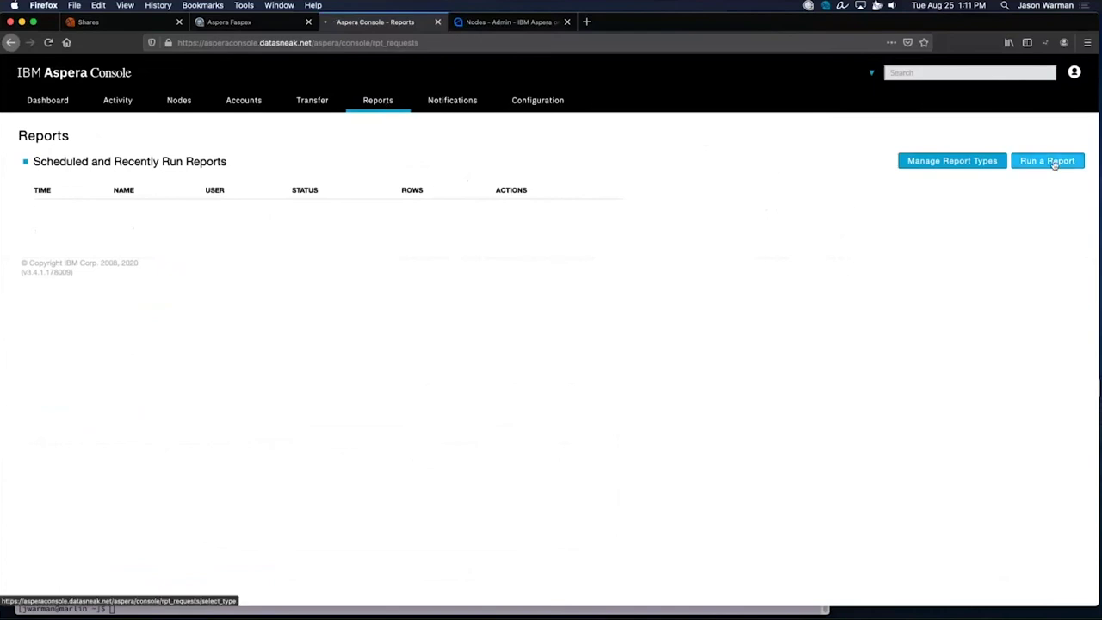
click(1051, 162)
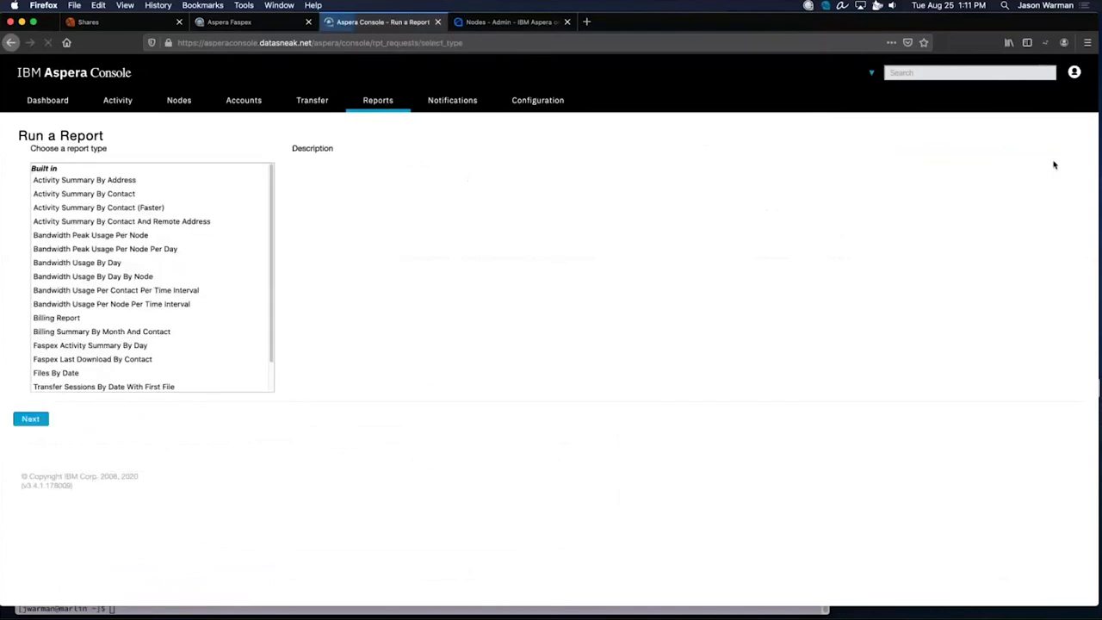
Choose the Activity Summary By Address report and continue to its settings.
click(208, 194)
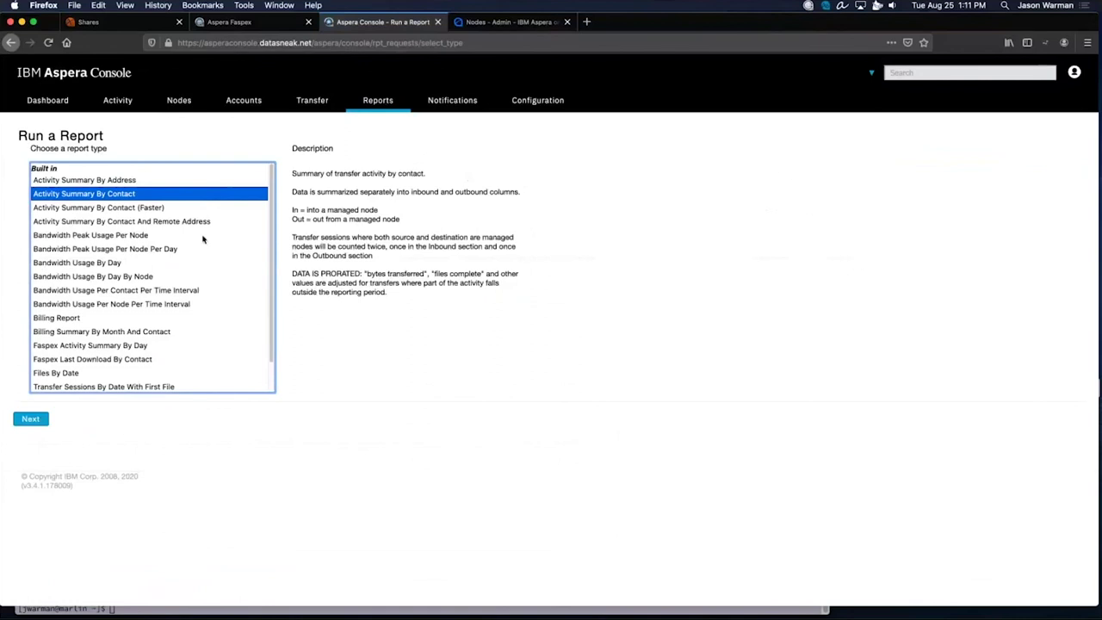
click(170, 183)
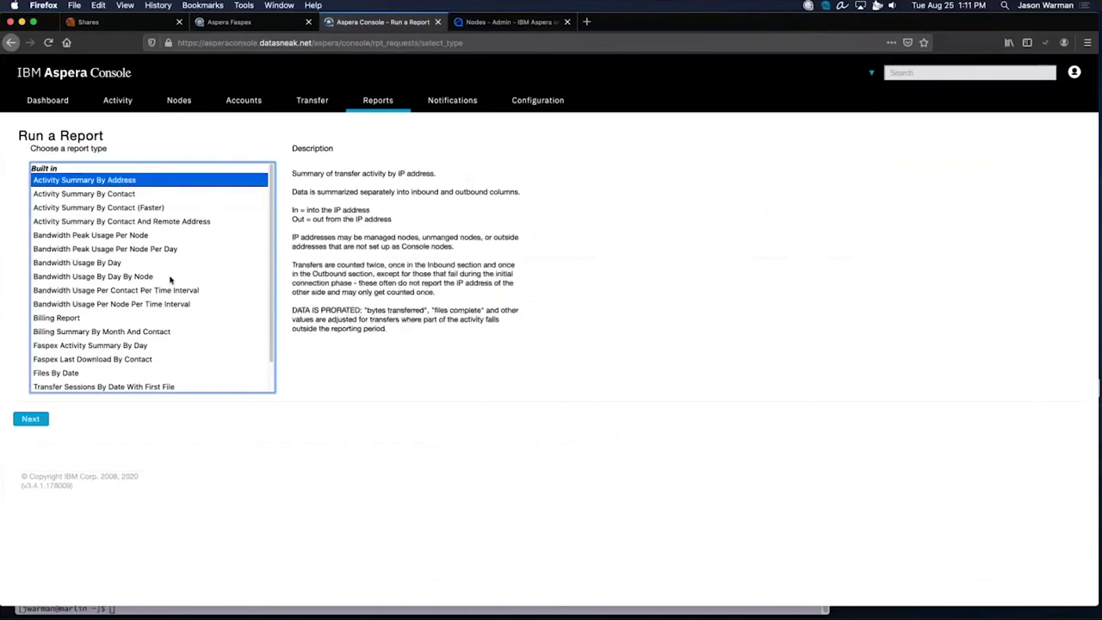
click(38, 420)
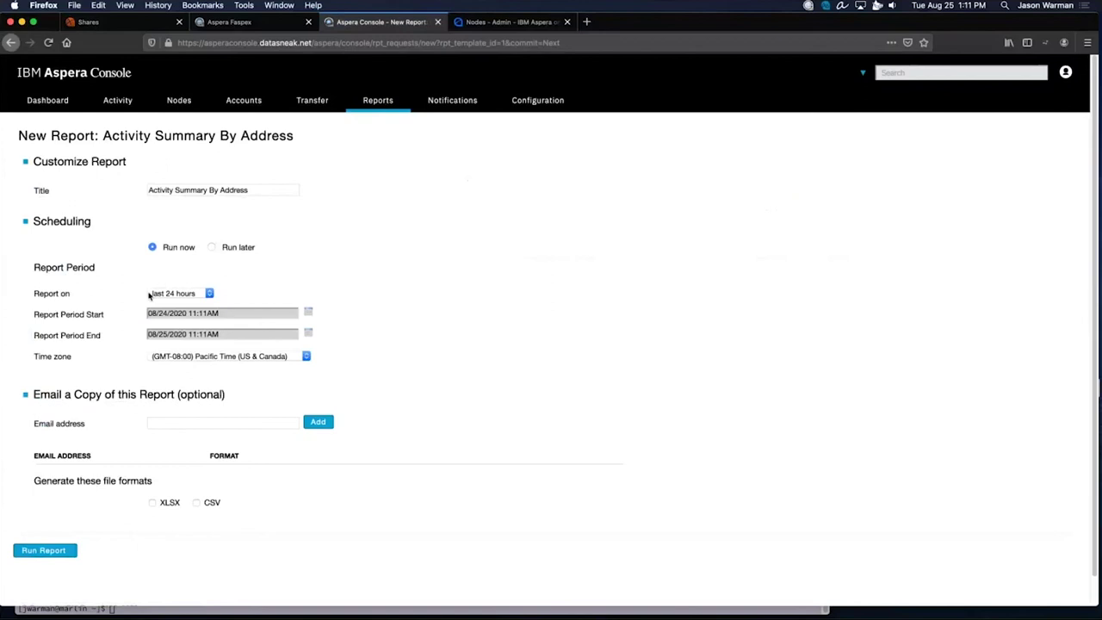
Try a weekly schedule repeating on Mondays, reporting on the last week.
click(211, 248)
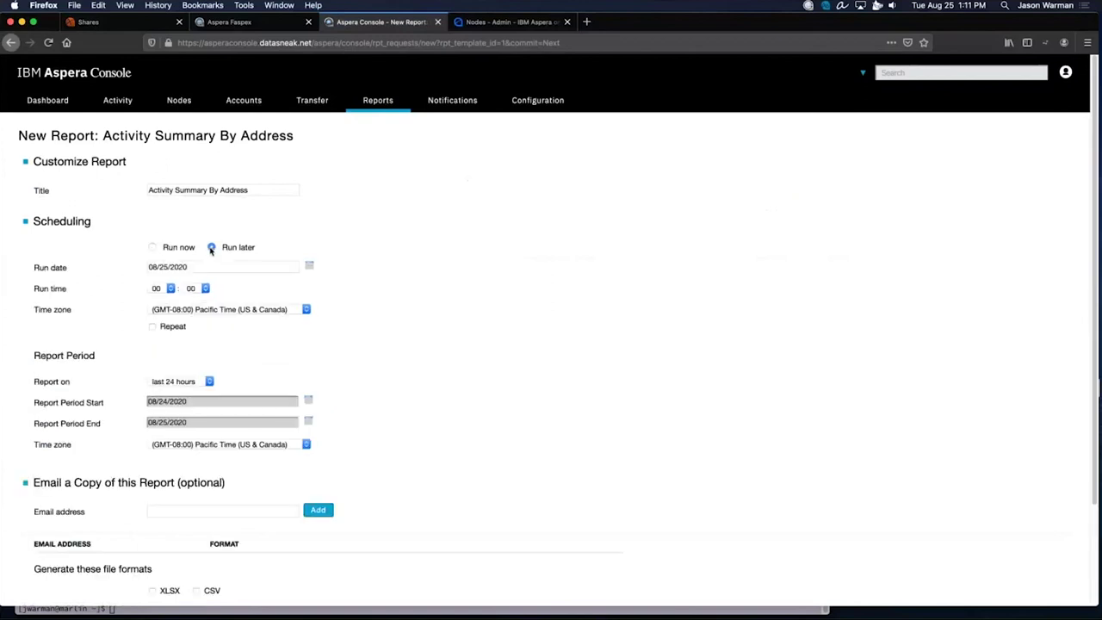
click(152, 326)
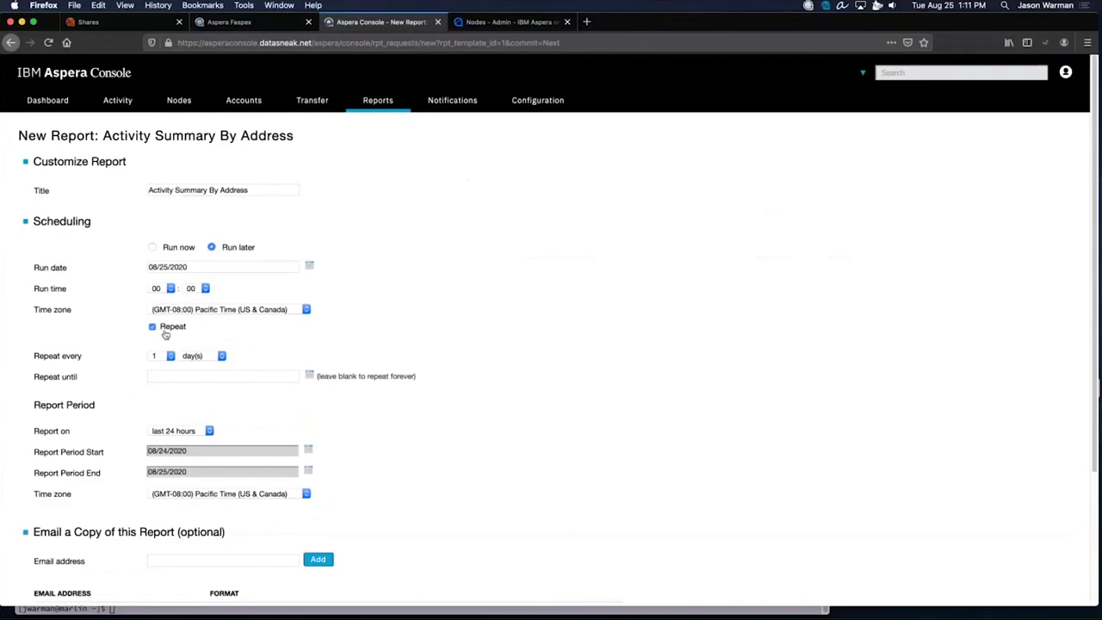
click(215, 358)
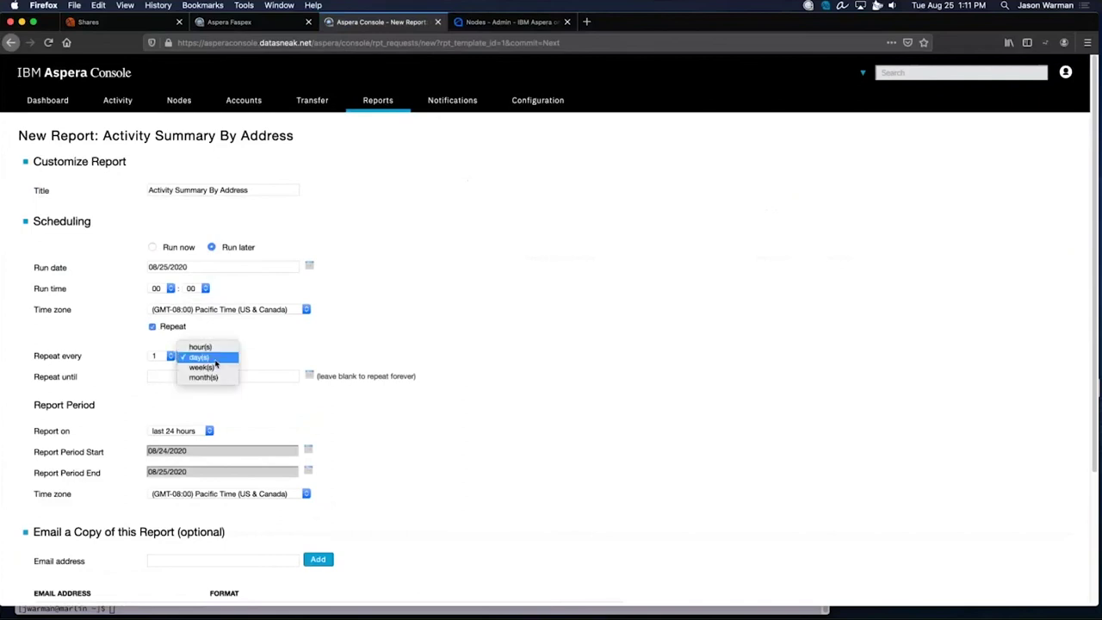
click(215, 367)
click(191, 373)
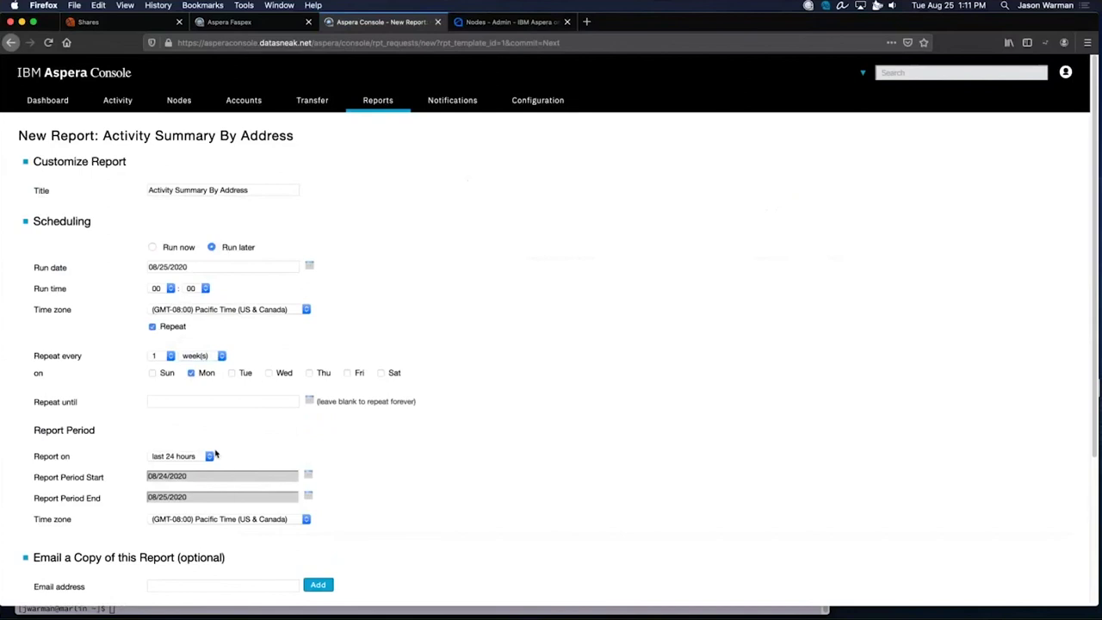
click(209, 456)
click(204, 468)
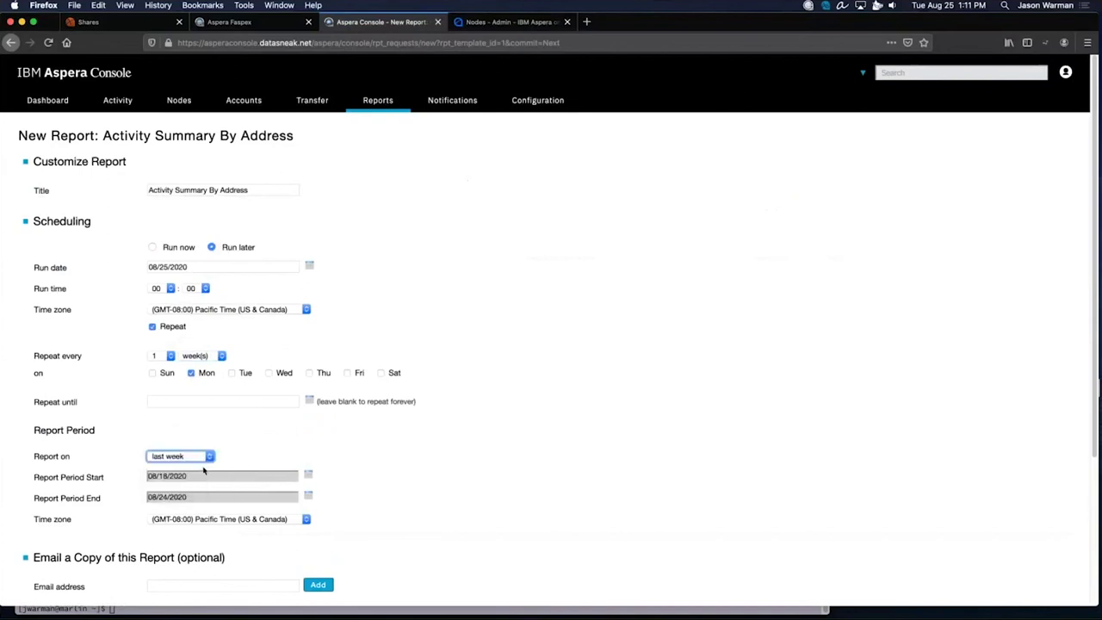
scroll(204, 471, down, 3)
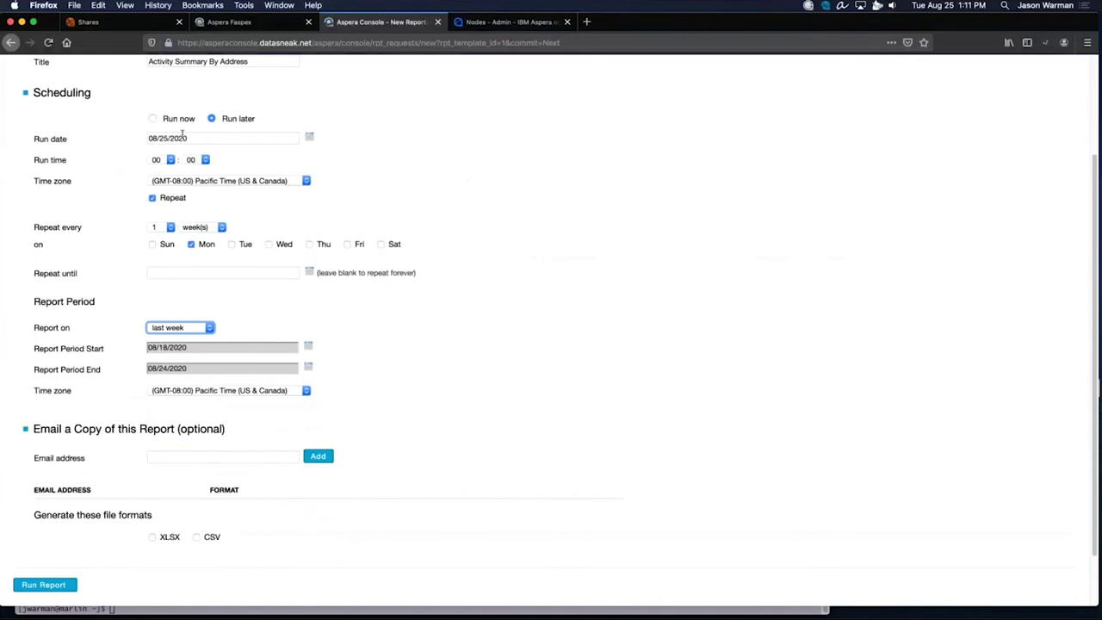
Return to Run now with a last-hour reporting period and run the report.
key(super+bracketleft)
click(196, 261)
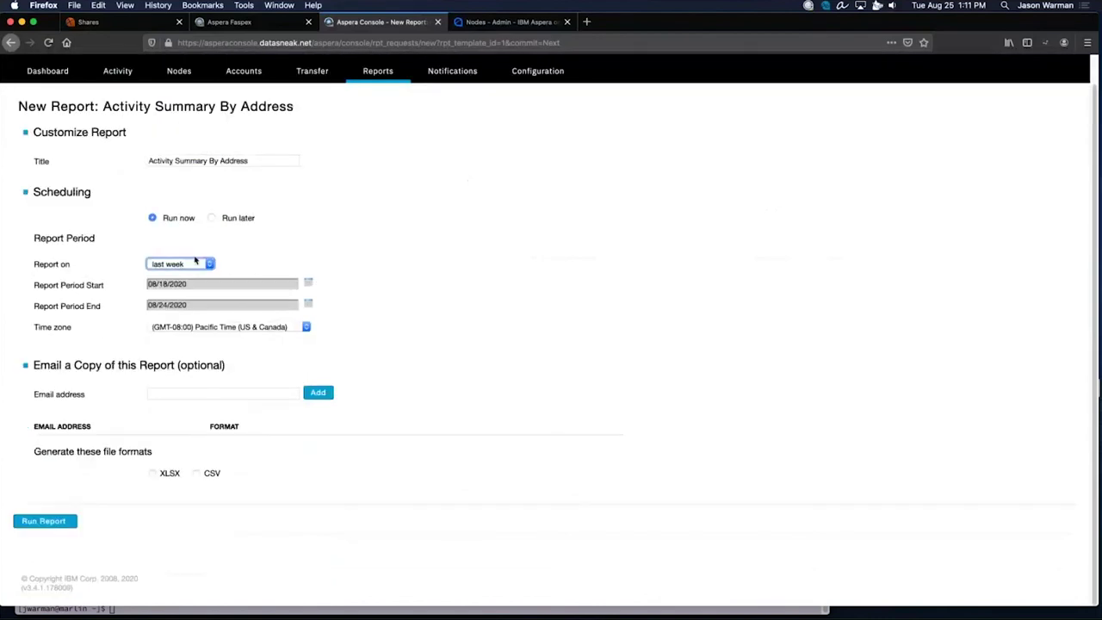
click(197, 244)
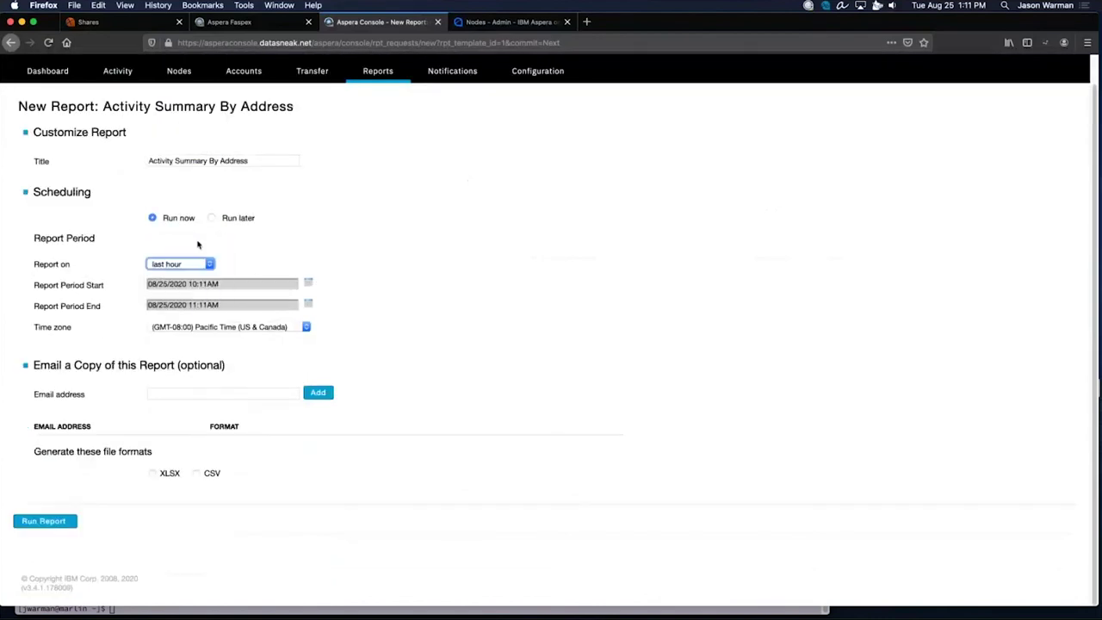
click(51, 520)
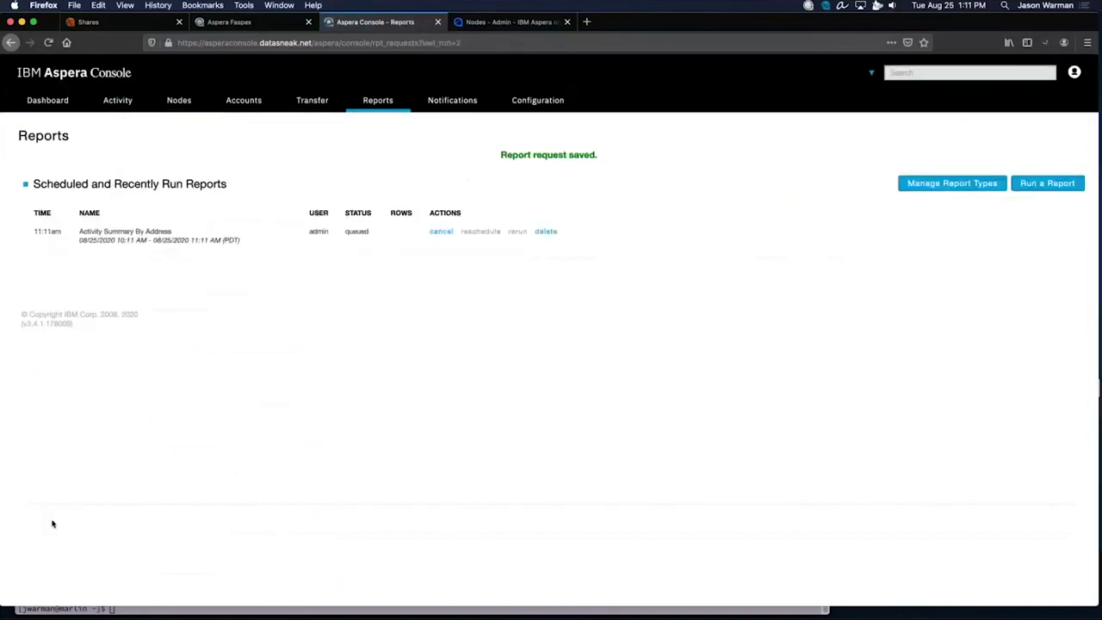
Open the queued Activity Summary By Address results, then switch to the Transfer page.
click(235, 250)
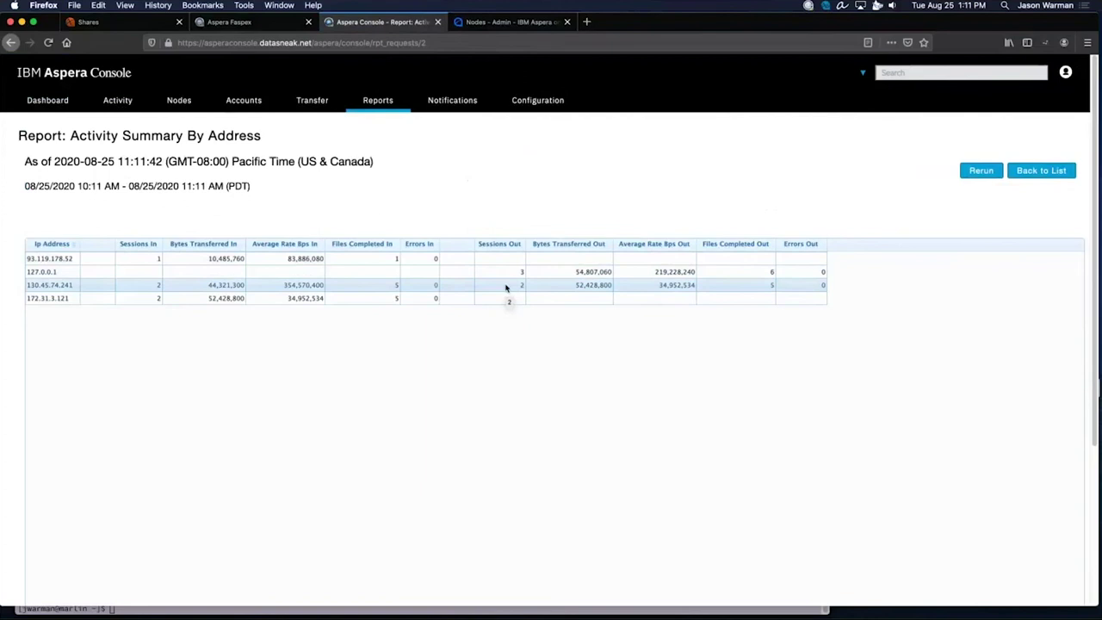
click(307, 102)
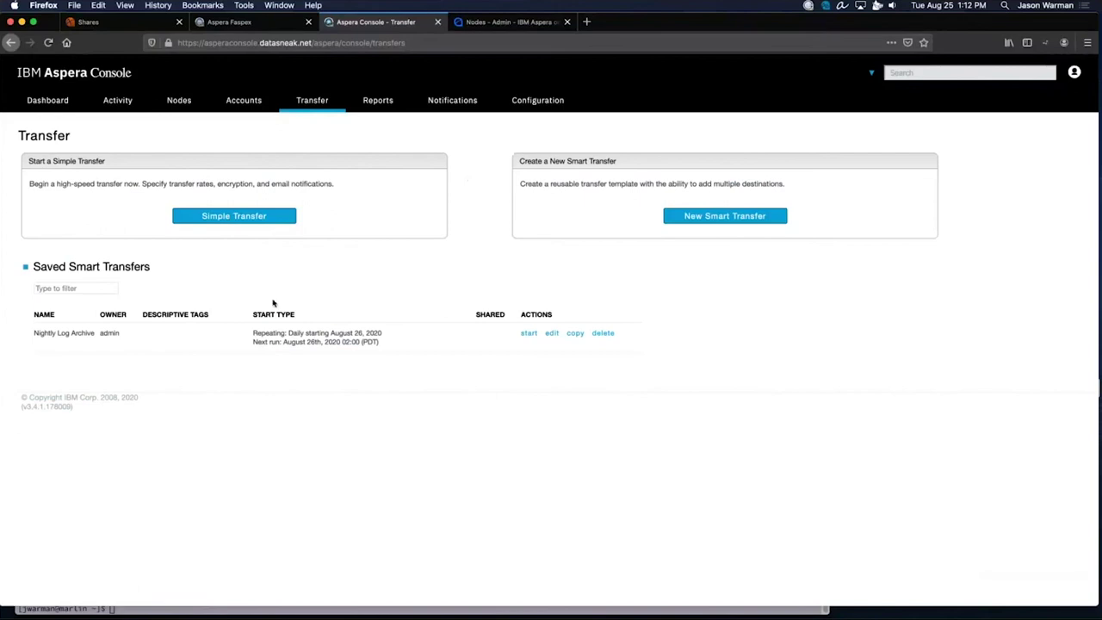
Point out Nightly Log Archive's Smart Transfer label and next run time, then edit it.
drag(565, 161, 639, 161)
click(745, 340)
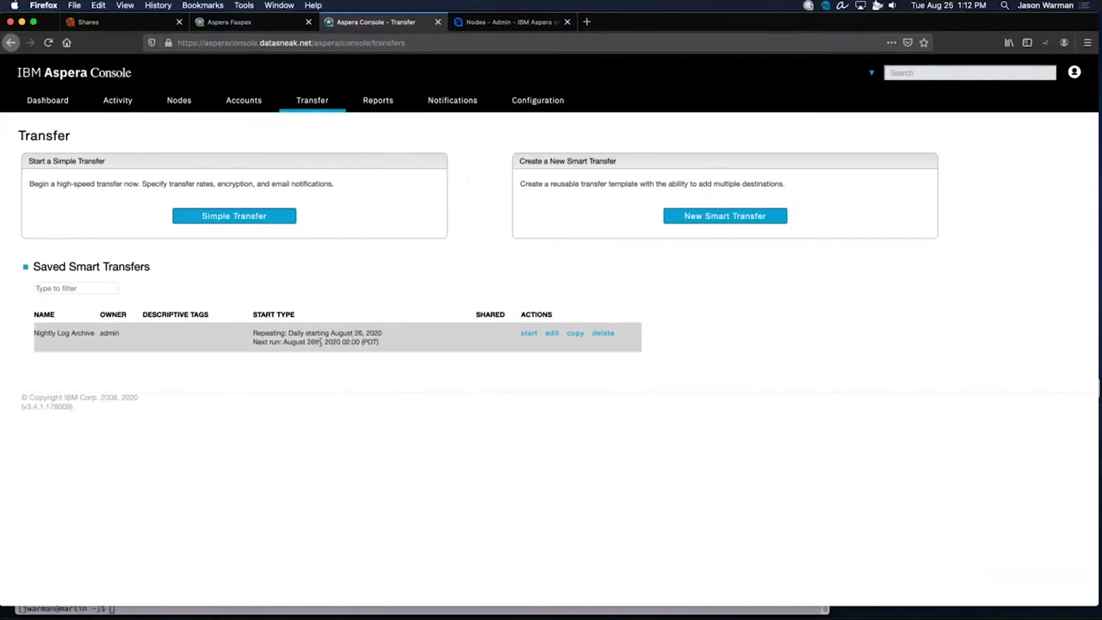
triple_click(346, 343)
click(352, 343)
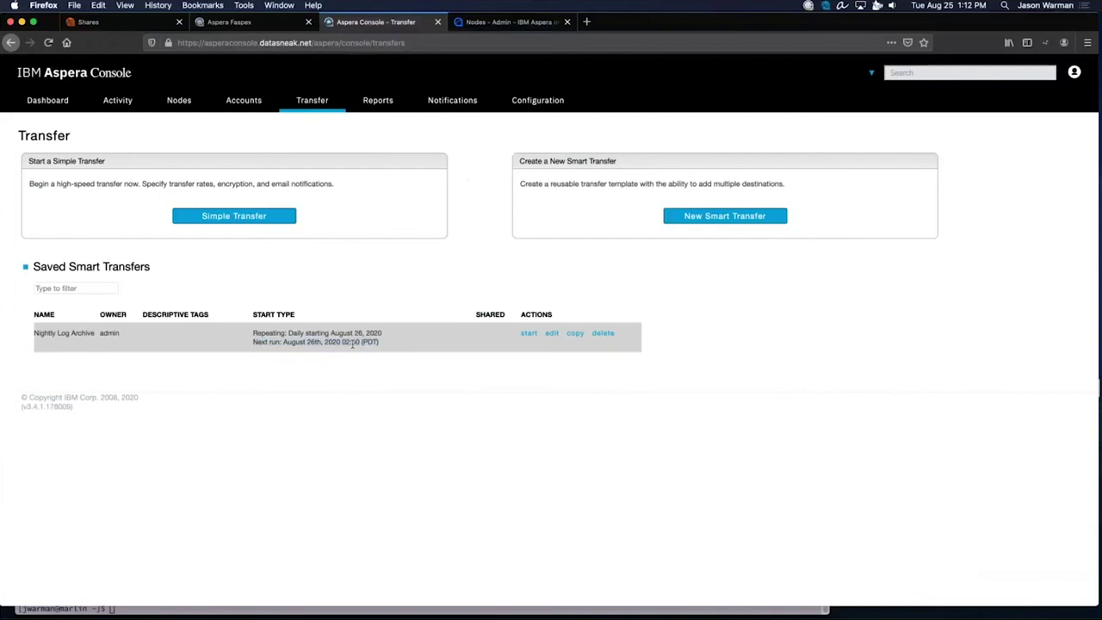
click(551, 334)
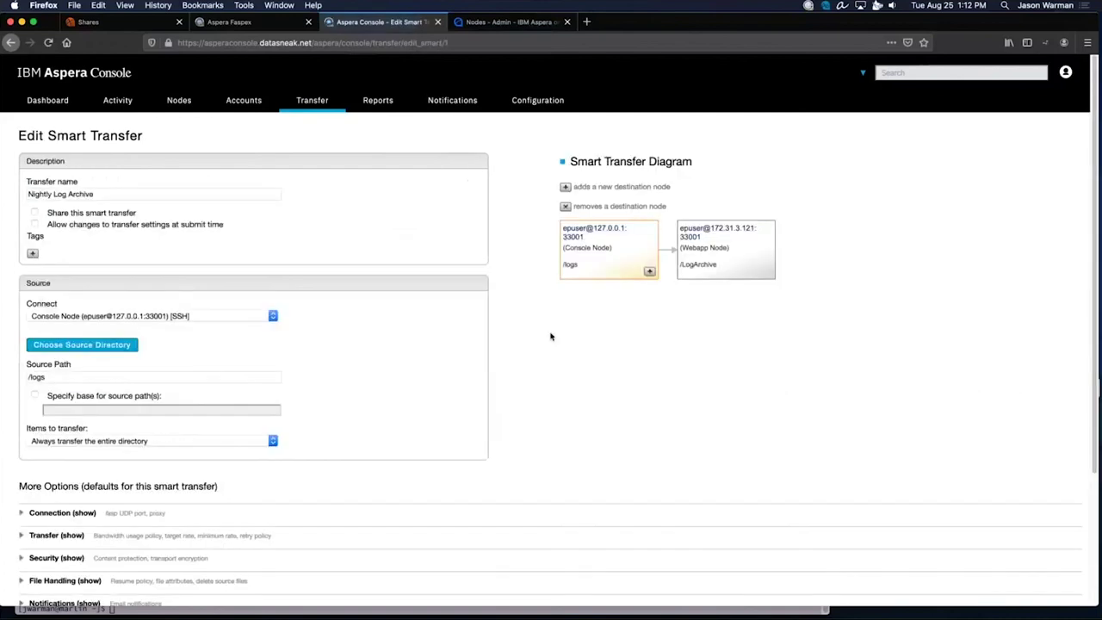
Review the /logs source on Console Node and /LogArchive destination on Webapp Node.
scroll(551, 335, down, 2)
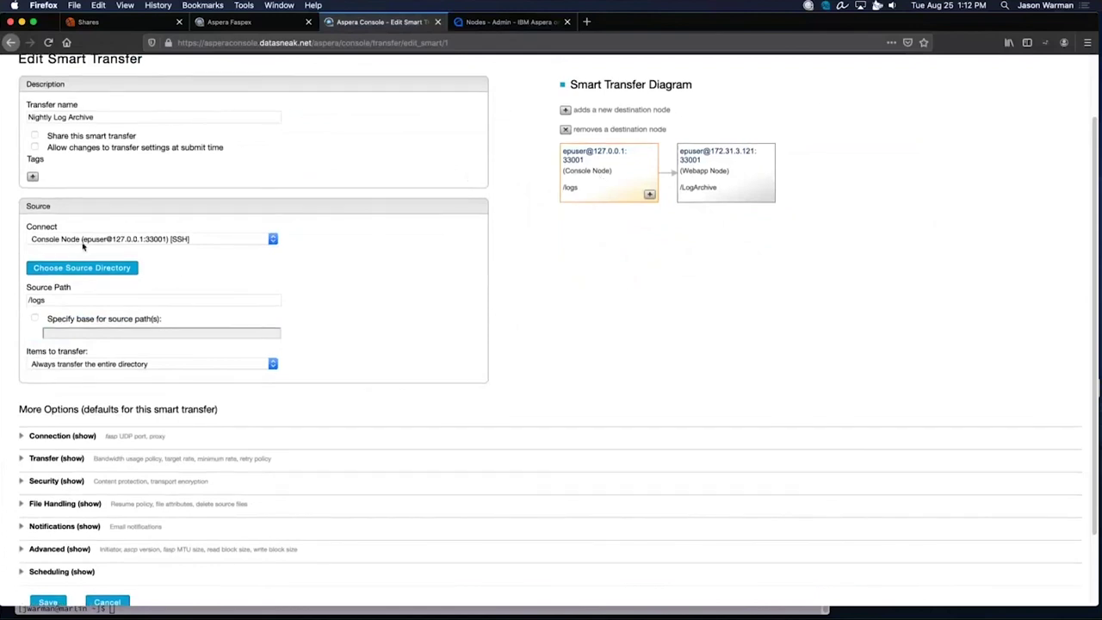
drag(77, 305, 6, 299)
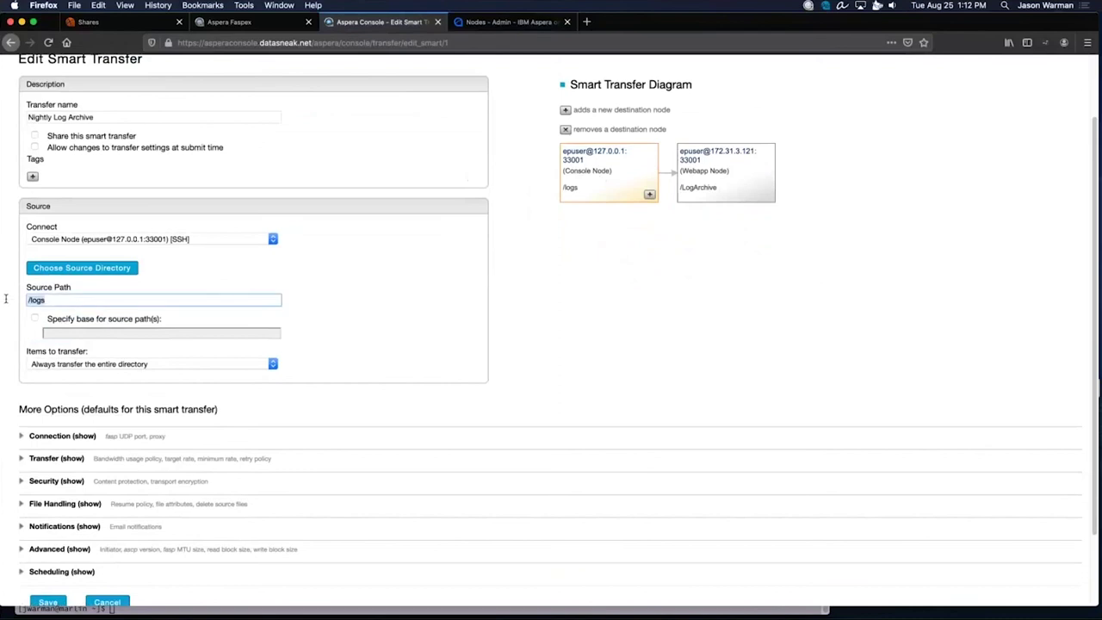
click(232, 365)
click(365, 362)
click(732, 179)
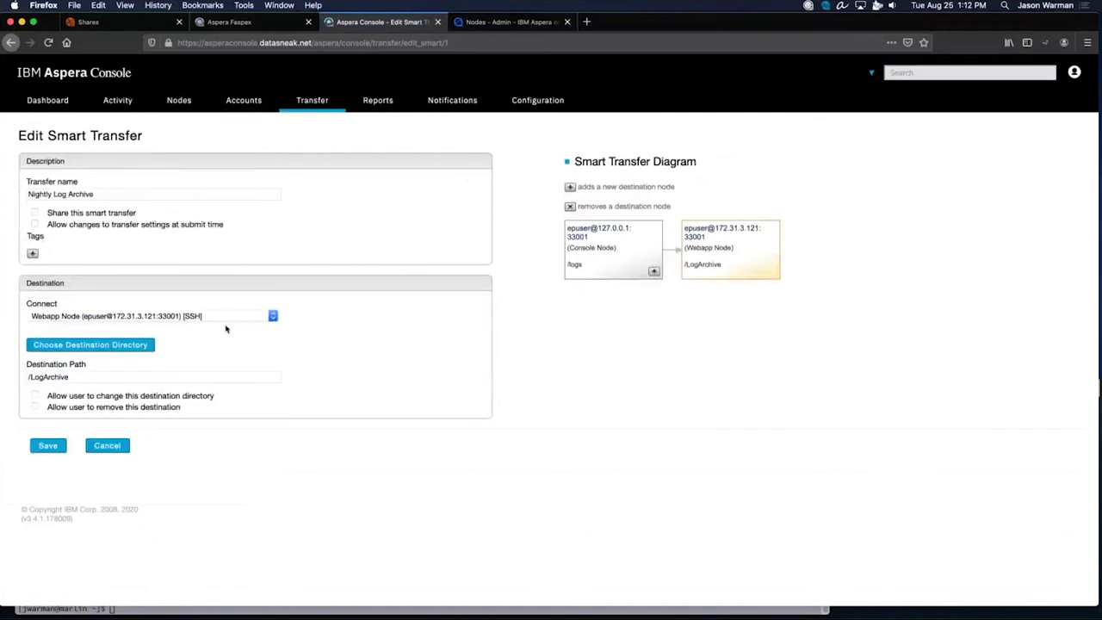
drag(89, 376, 11, 377)
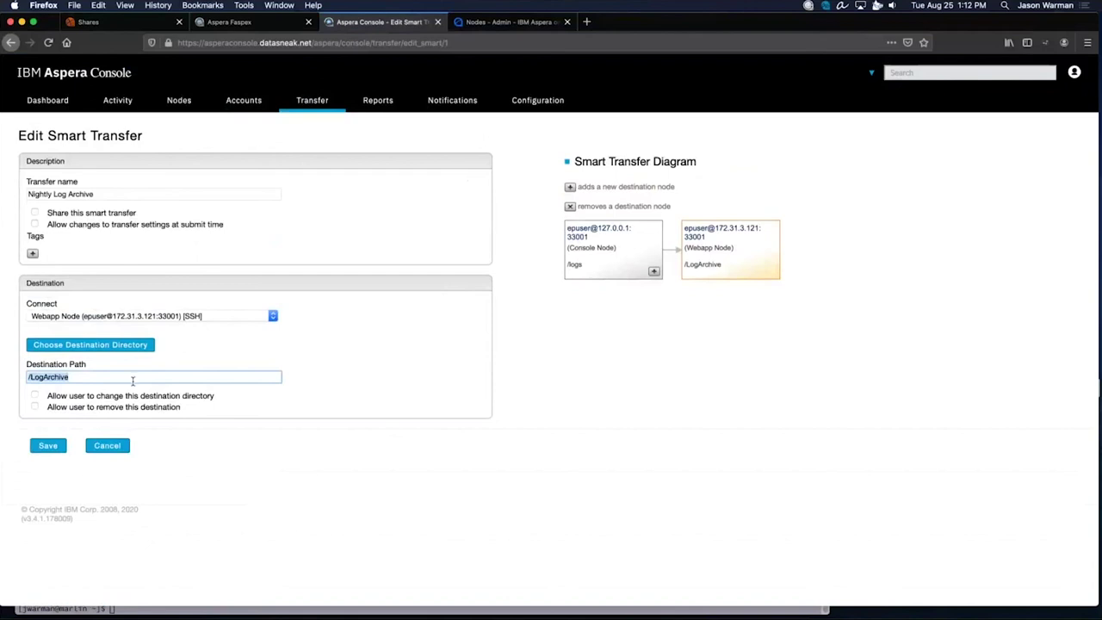
click(572, 272)
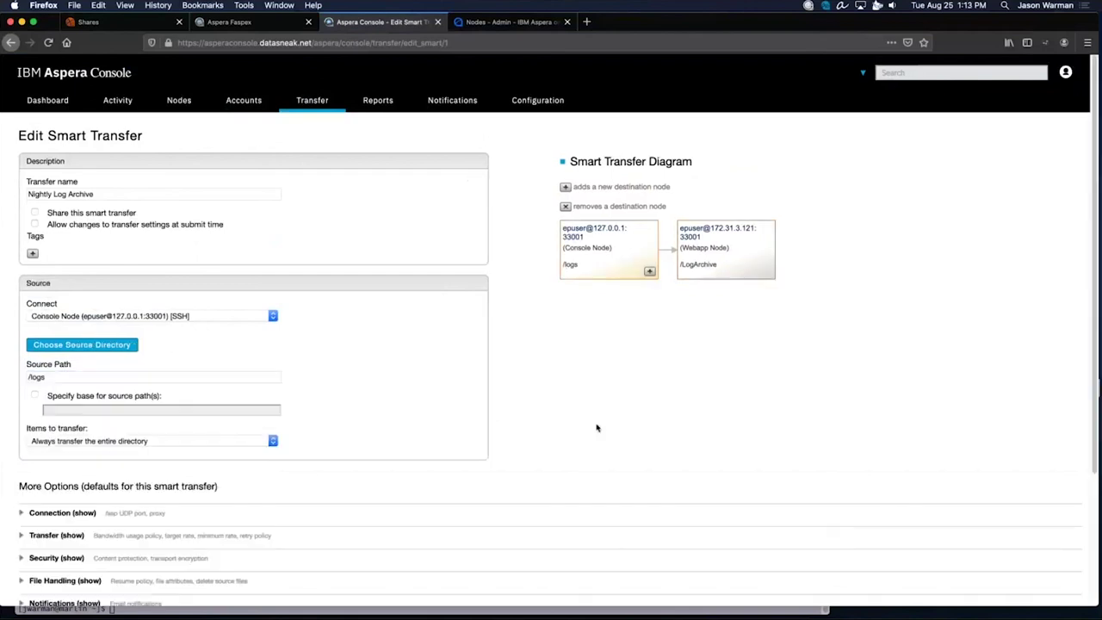
Expand the smart transfer's Scheduling and Notifications sections.
scroll(597, 425, down, 3)
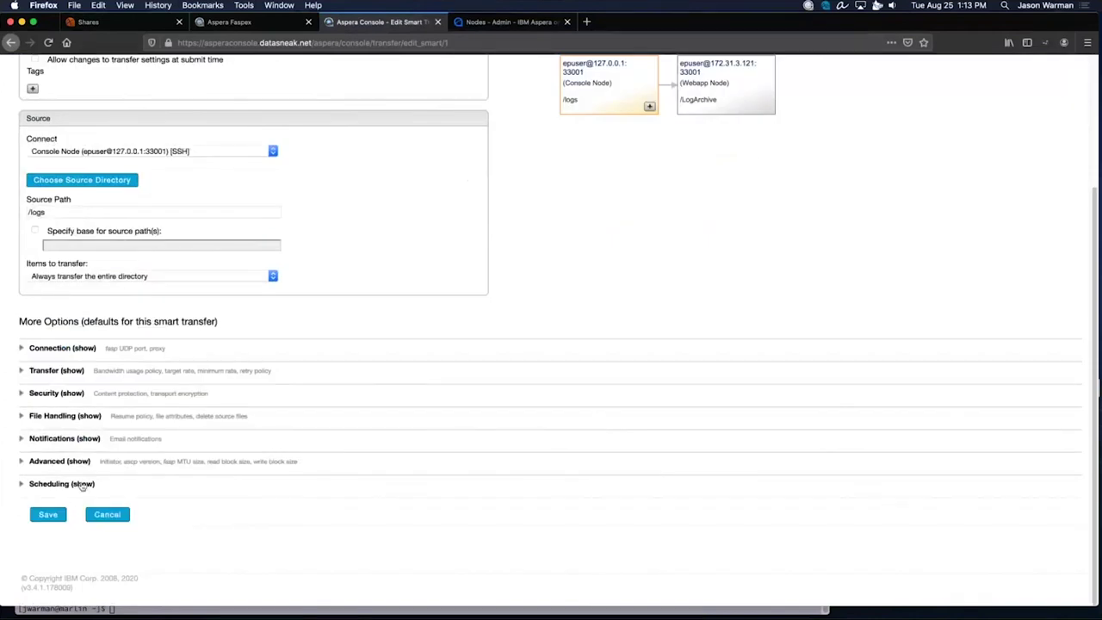
click(81, 485)
click(80, 441)
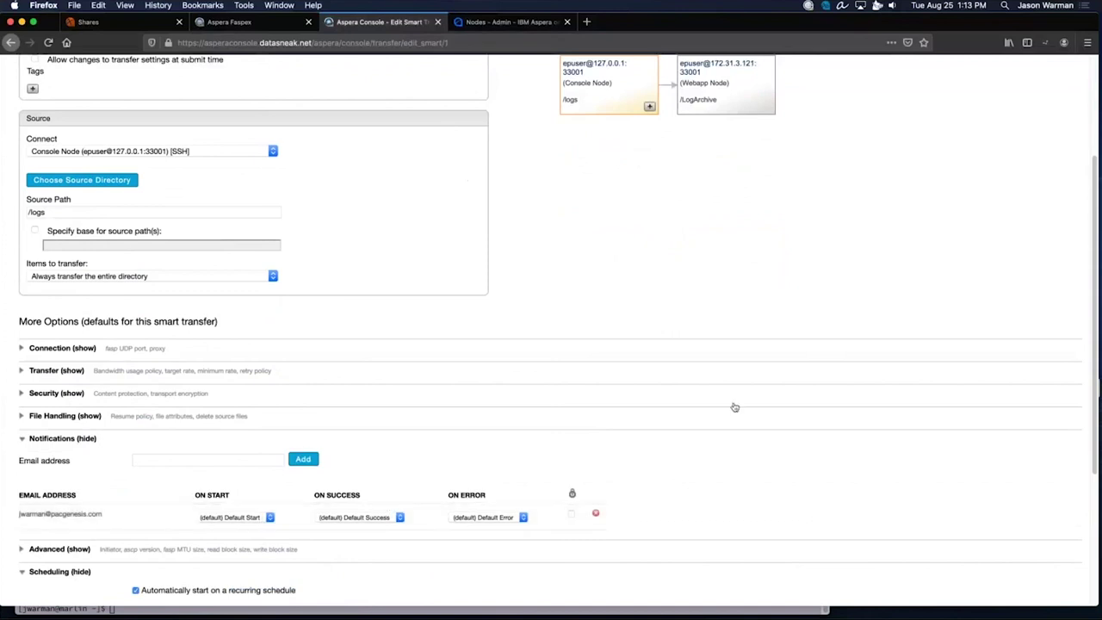
scroll(820, 306, up, 3)
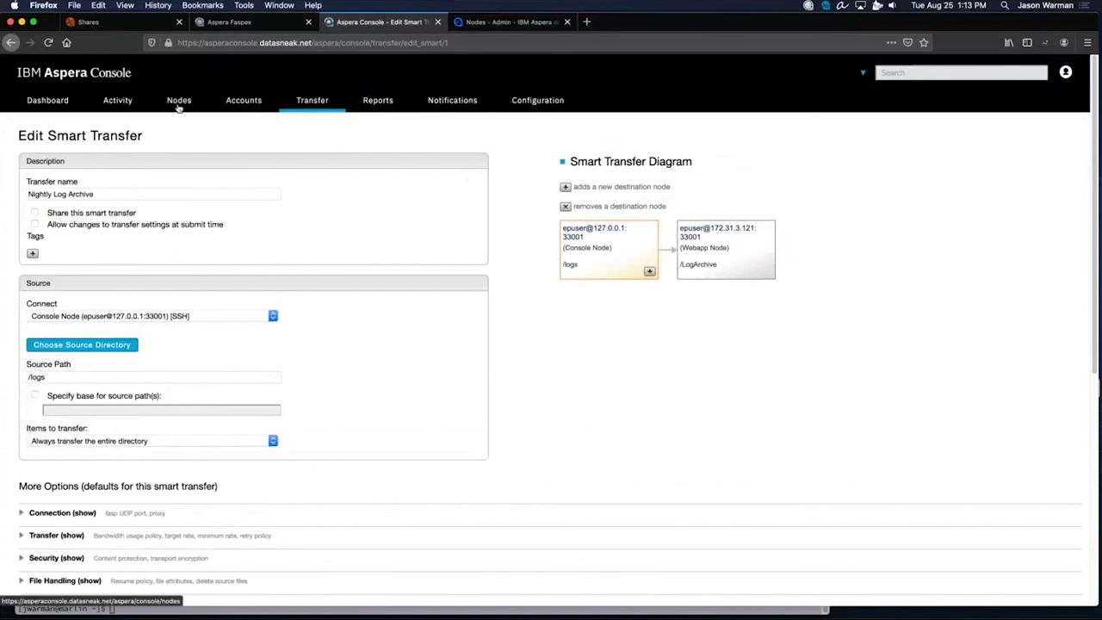
click(116, 102)
Open job1 from the Sync Jobs list and highlight its 23 synchronized paths.
click(116, 174)
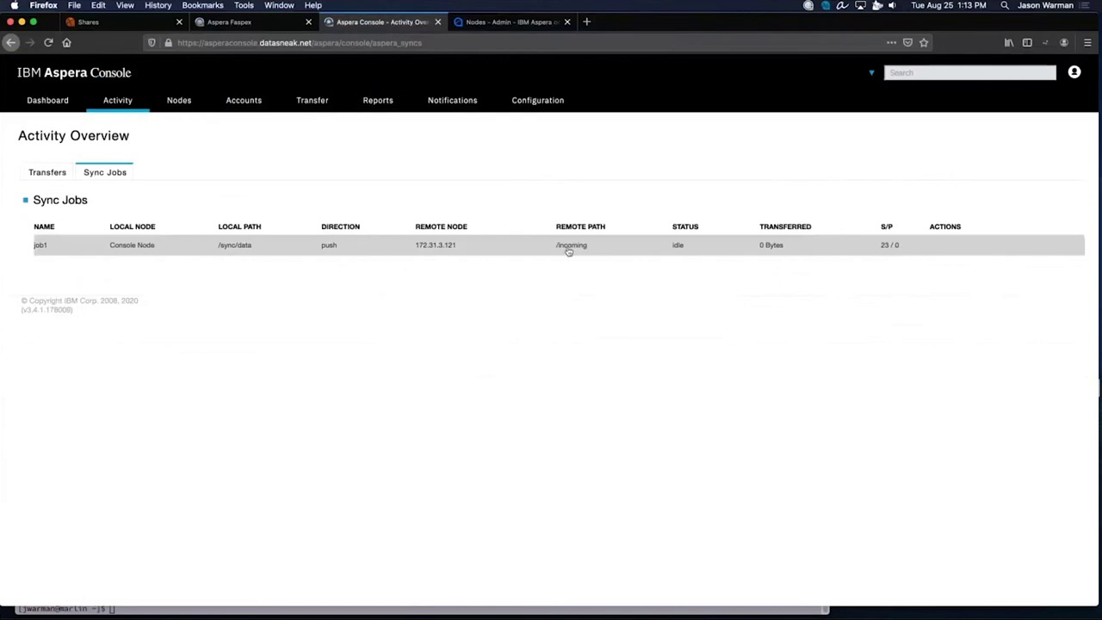
click(511, 249)
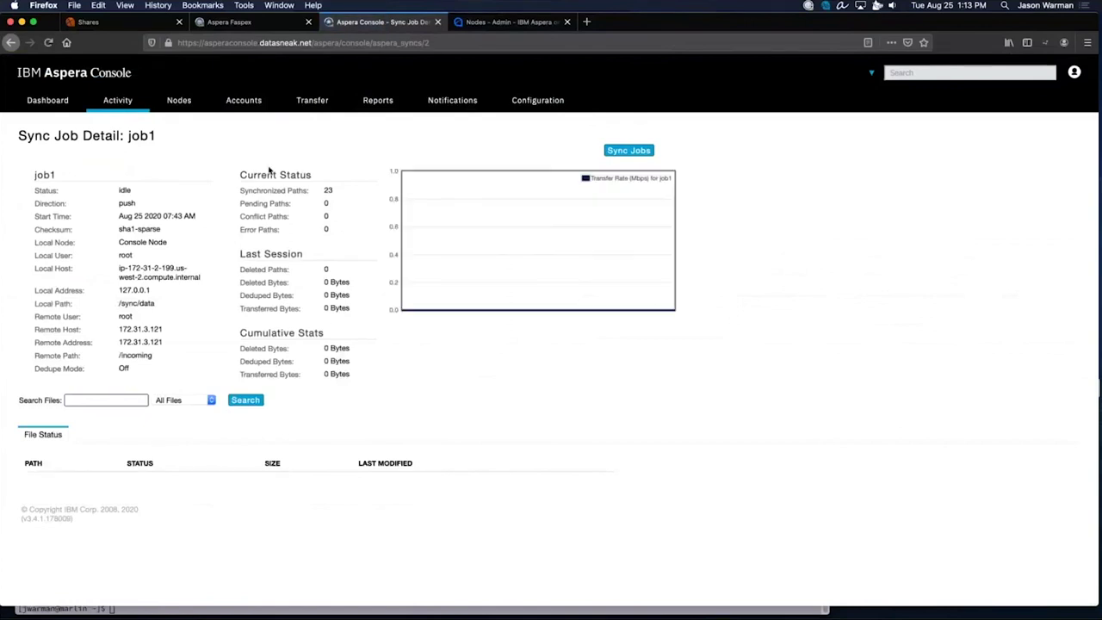
triple_click(277, 189)
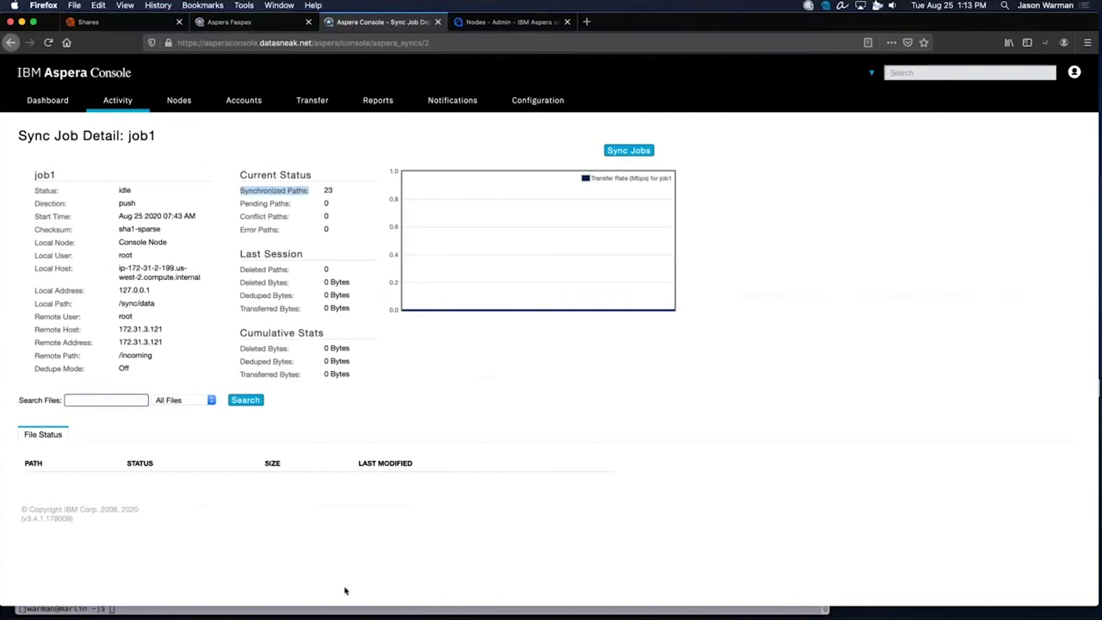
Present the PacGenesis deck from the Demo Break slide and advance to slide 23, Aspera Orchestrator.
mouse_move(325, 613)
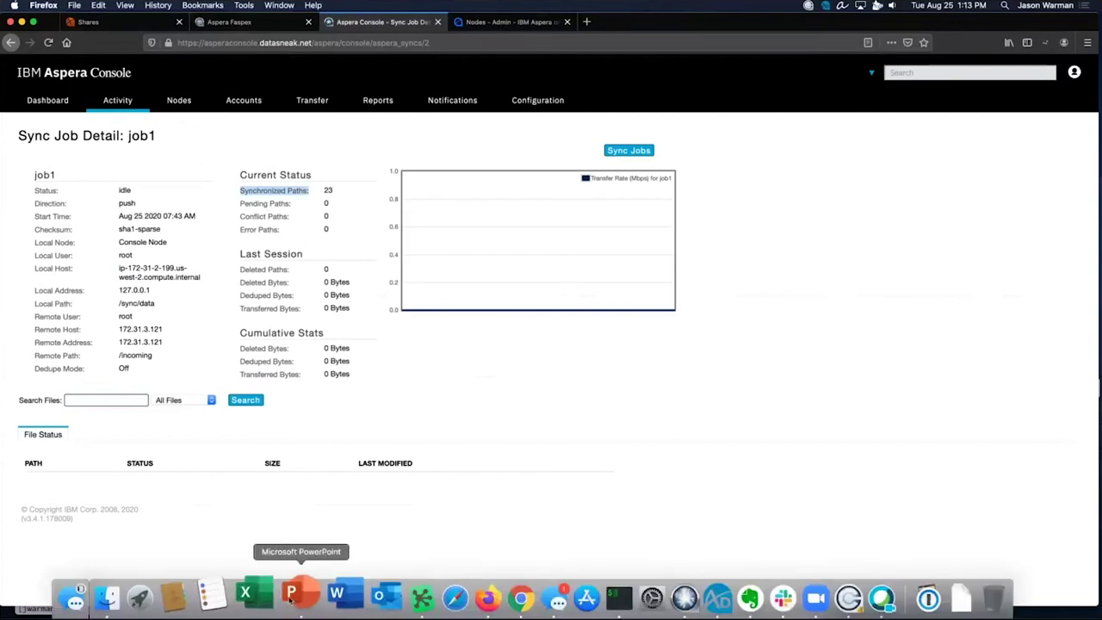
click(290, 600)
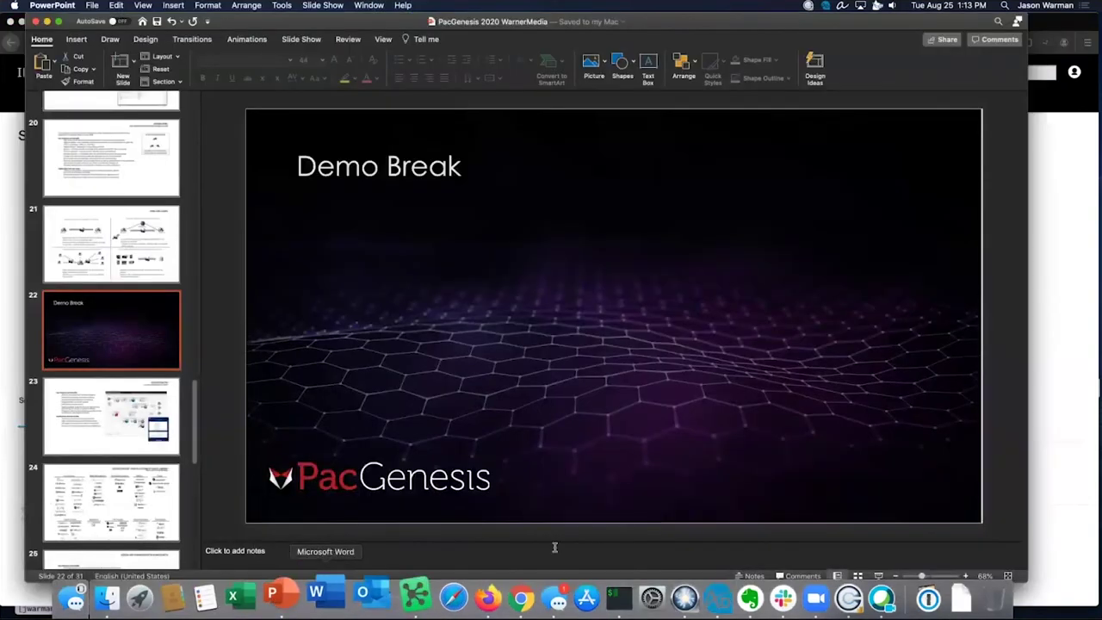
click(878, 576)
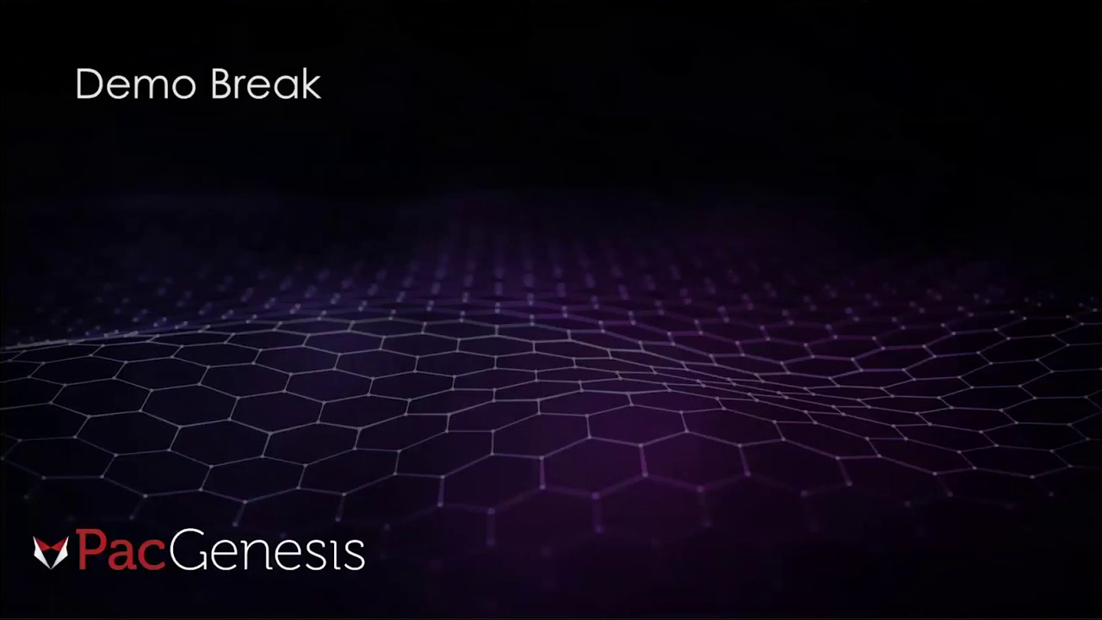
key(Right)
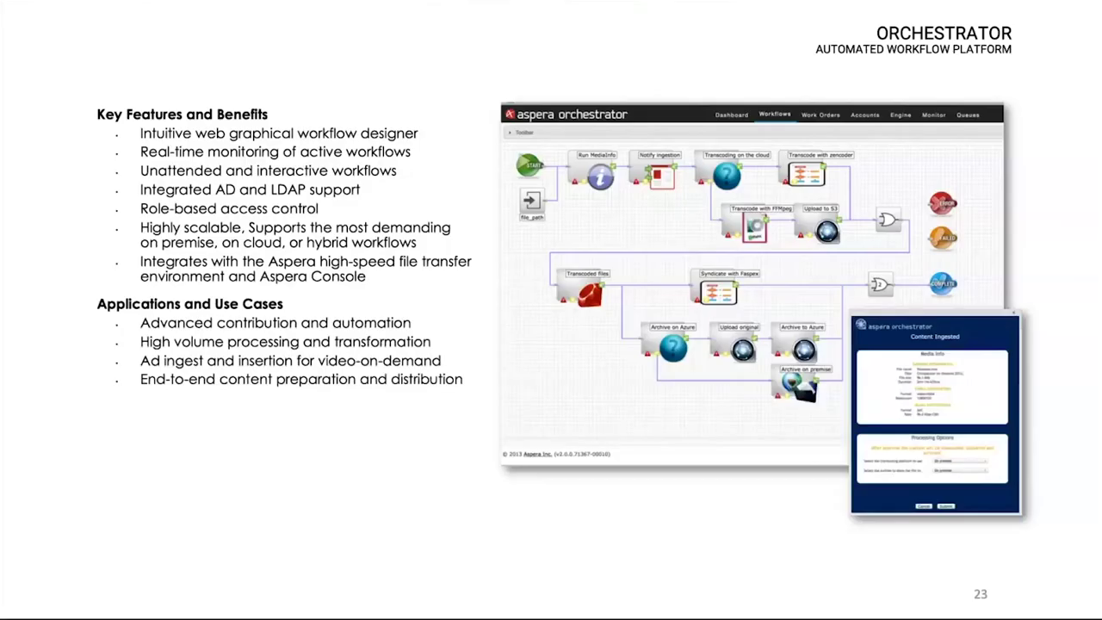
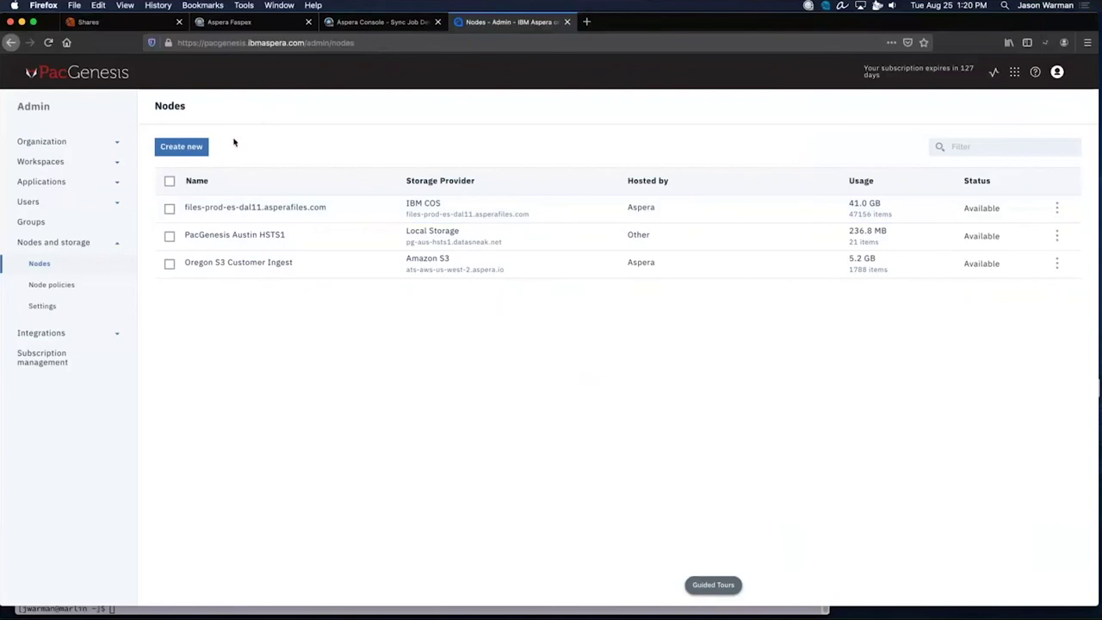
Show all admin workspaces, Blue Zebra Creative and Default Workspace, as picture cards.
click(118, 164)
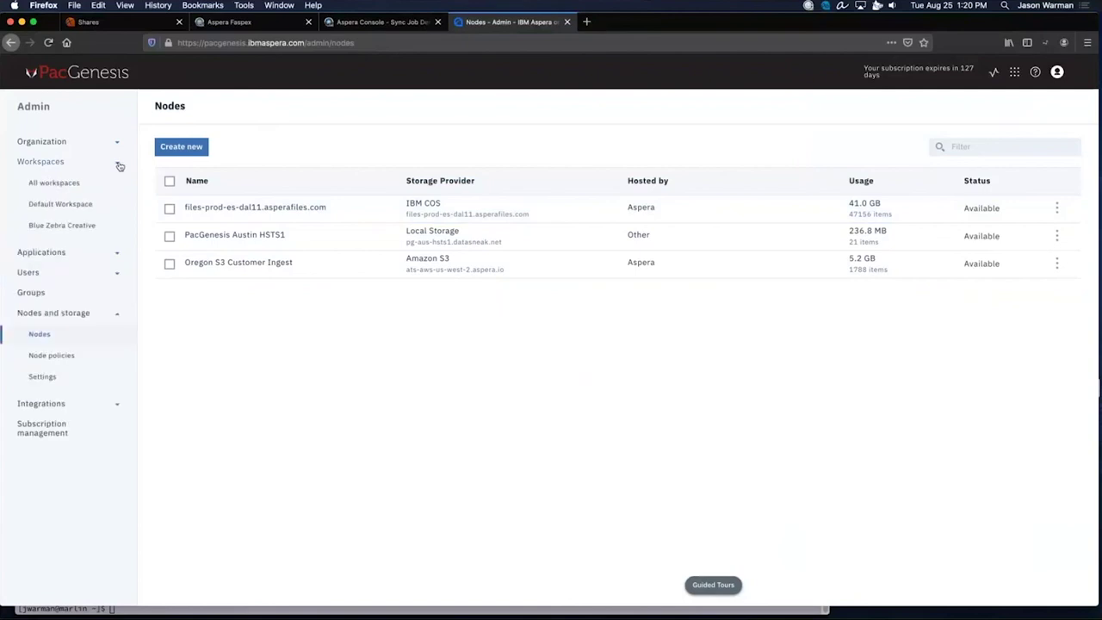
click(54, 183)
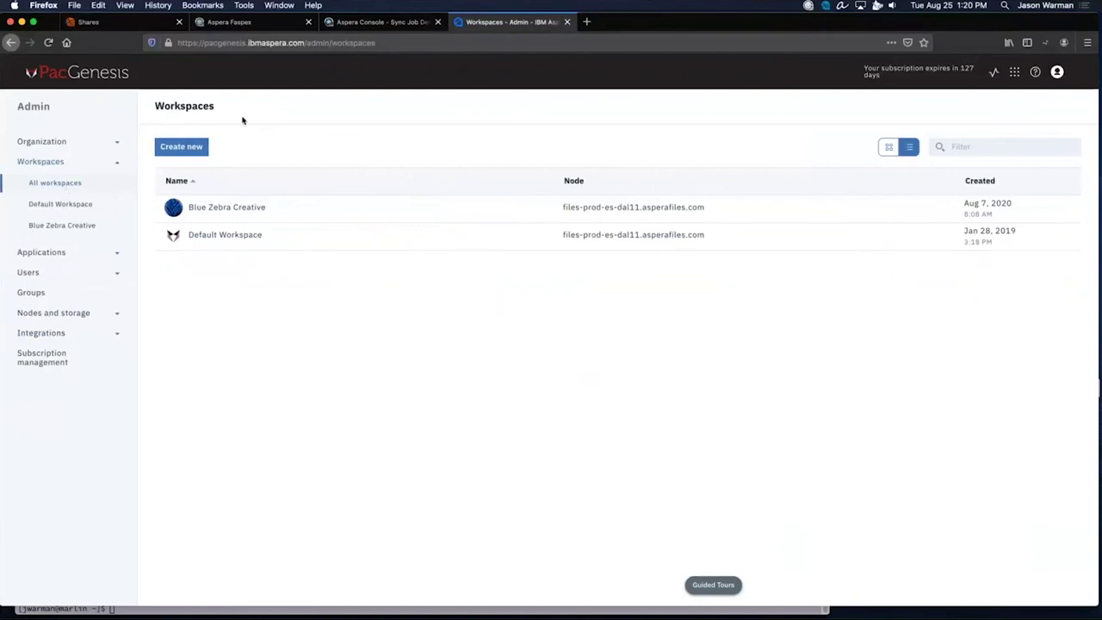
click(890, 147)
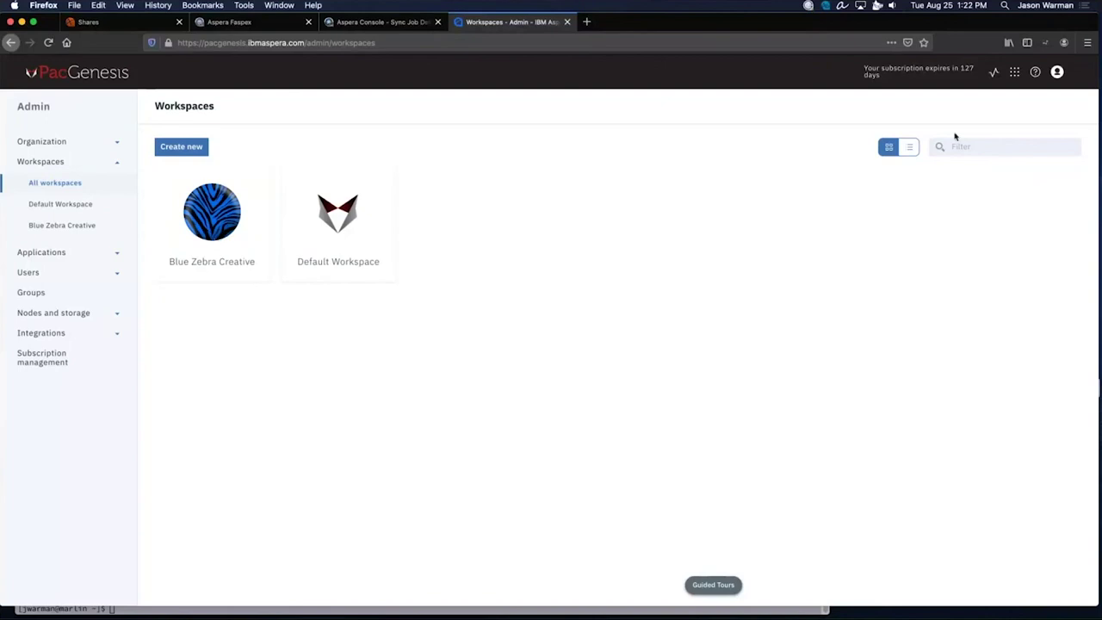
Switch to the Files app and view the AUS-incoming folder's info and storage URL.
click(1016, 75)
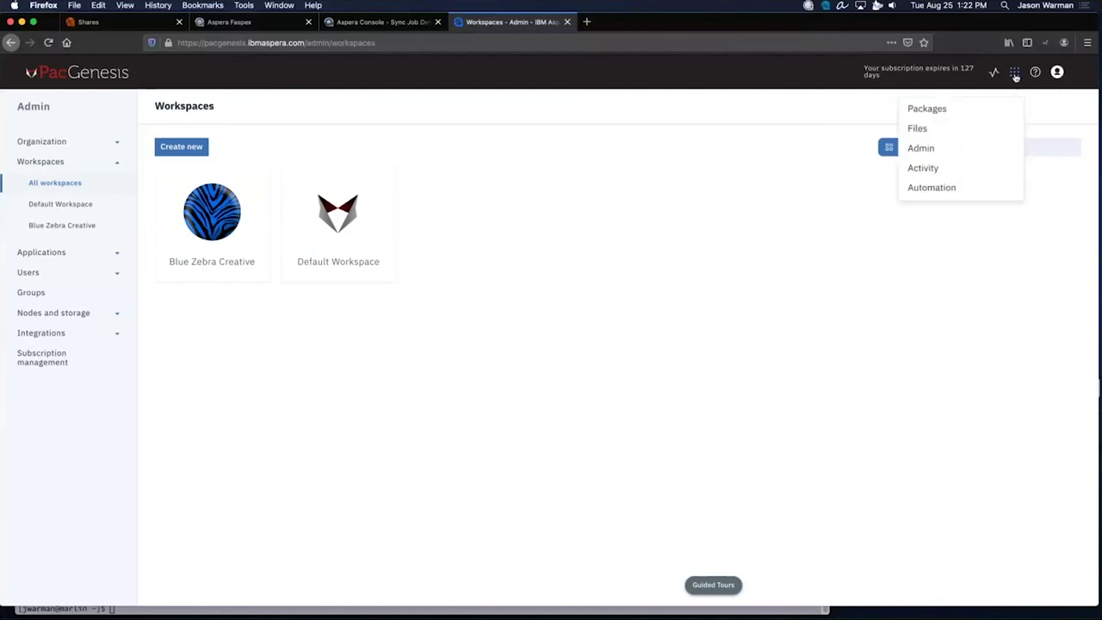
click(1003, 129)
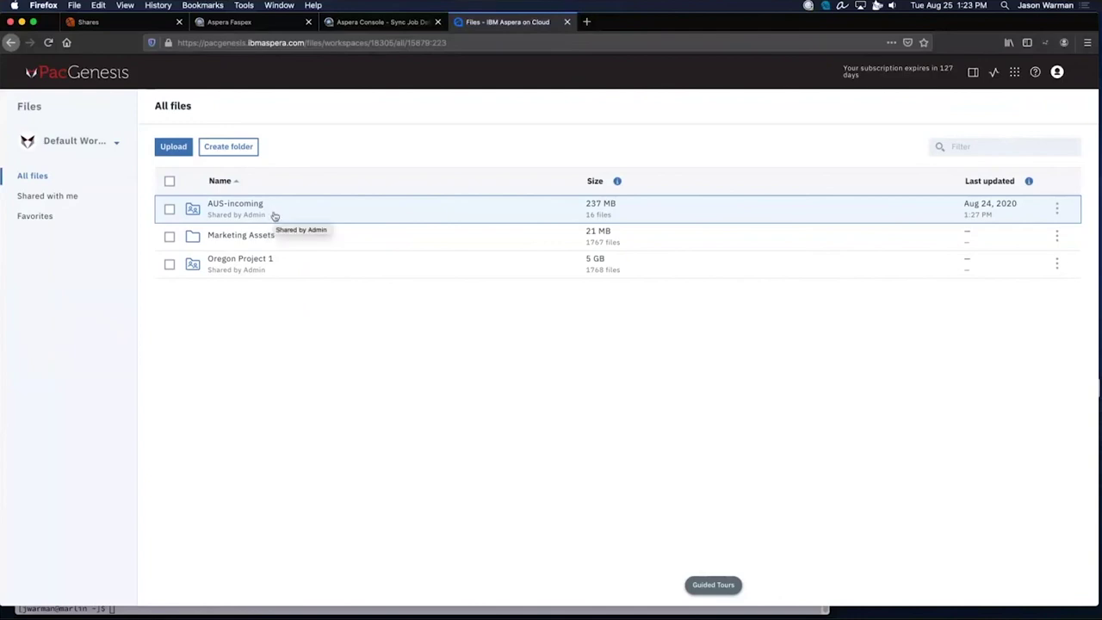
right_click(275, 216)
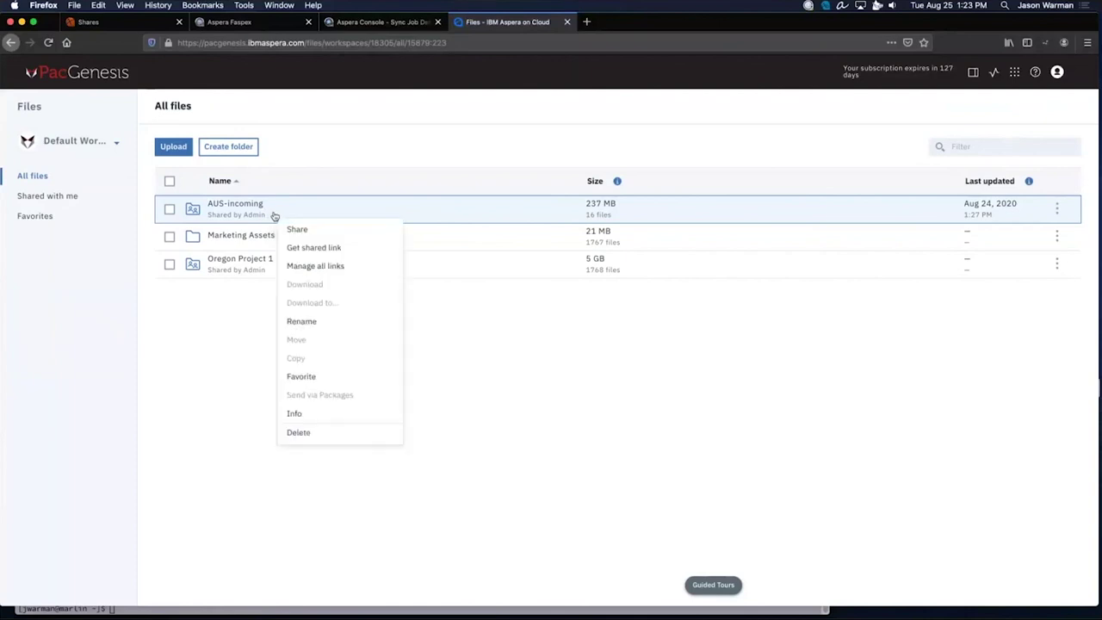
click(231, 359)
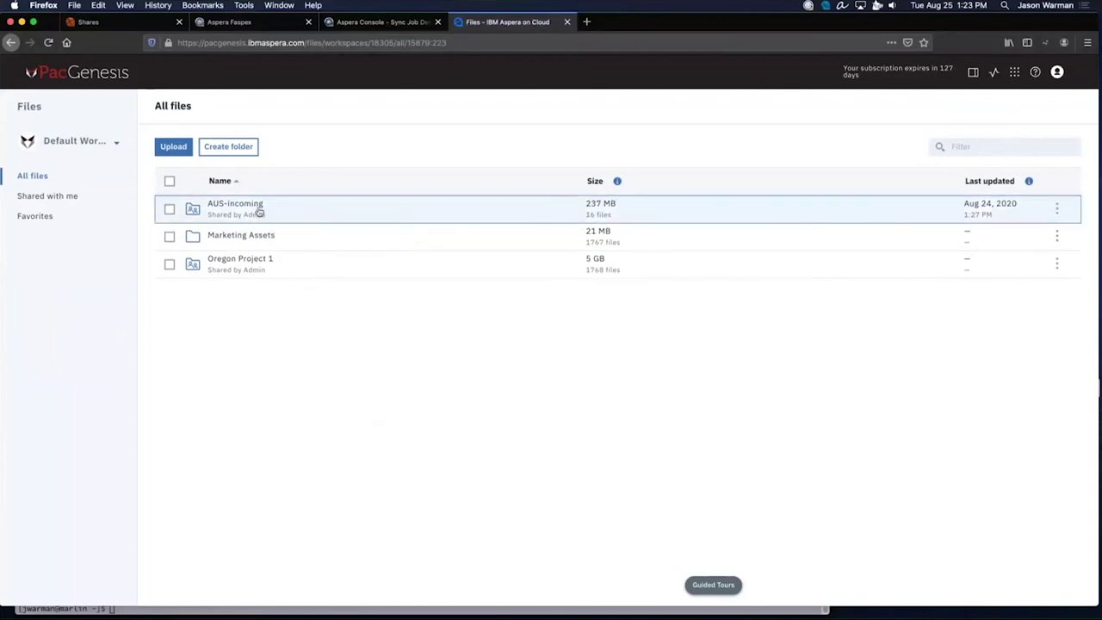
right_click(258, 211)
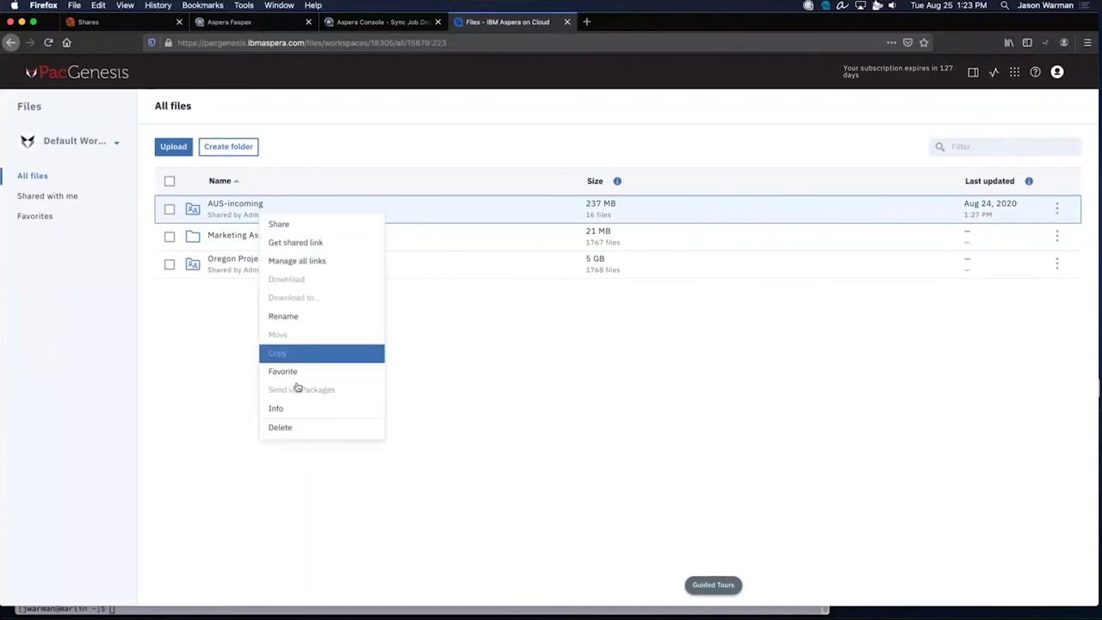
click(297, 410)
triple_click(413, 495)
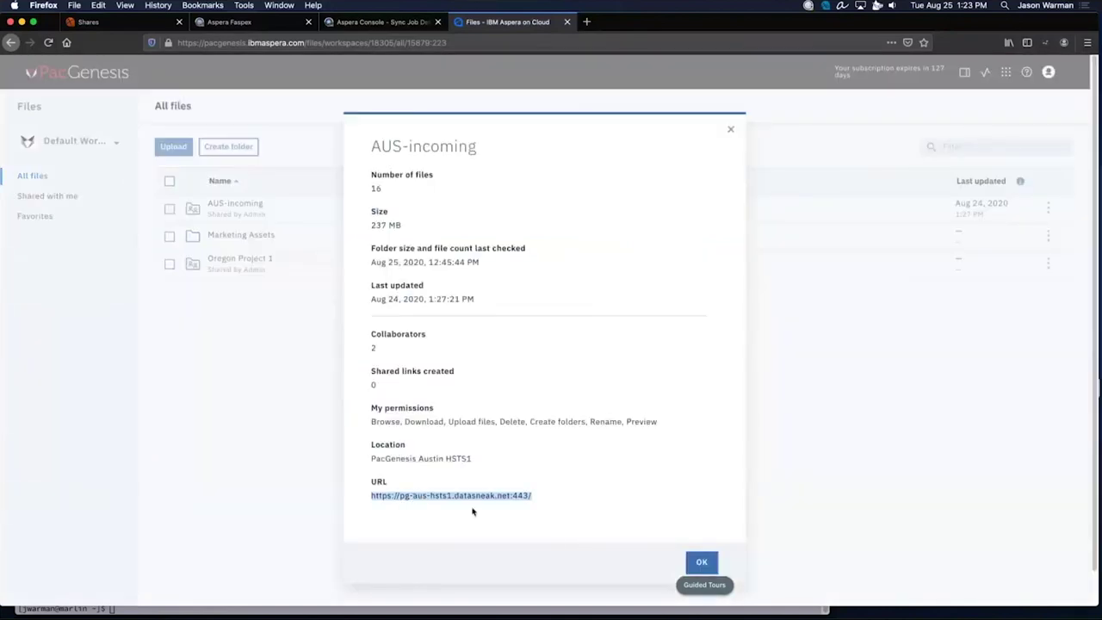
click(702, 562)
View Oregon Project 1's info: 1768 files, 5 GB, on Oregon S3 Customer Ingest.
right_click(292, 264)
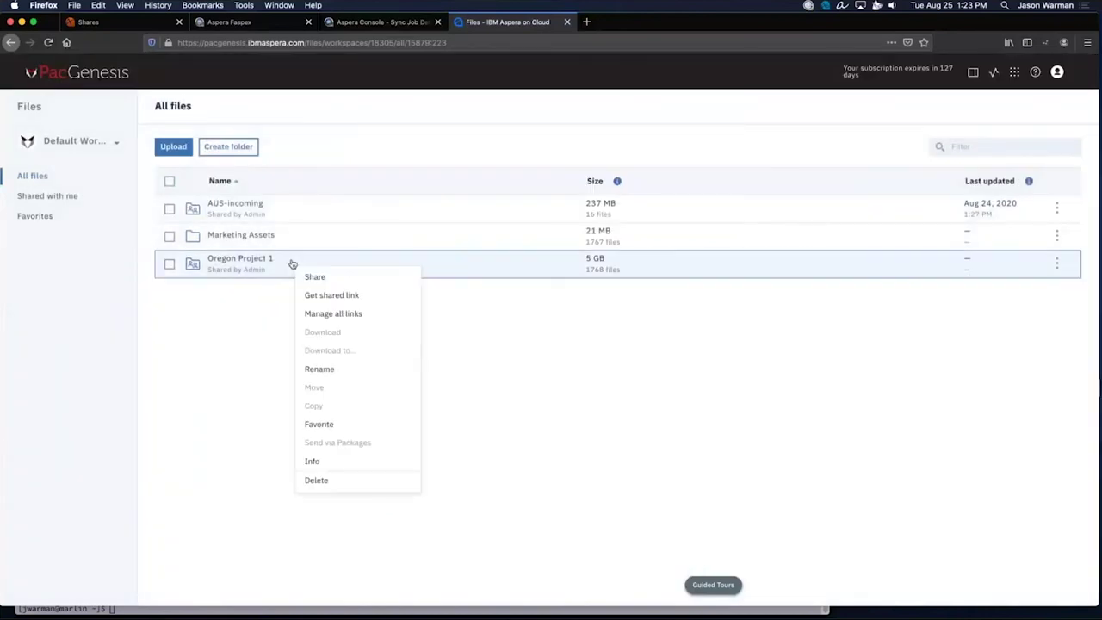
click(317, 460)
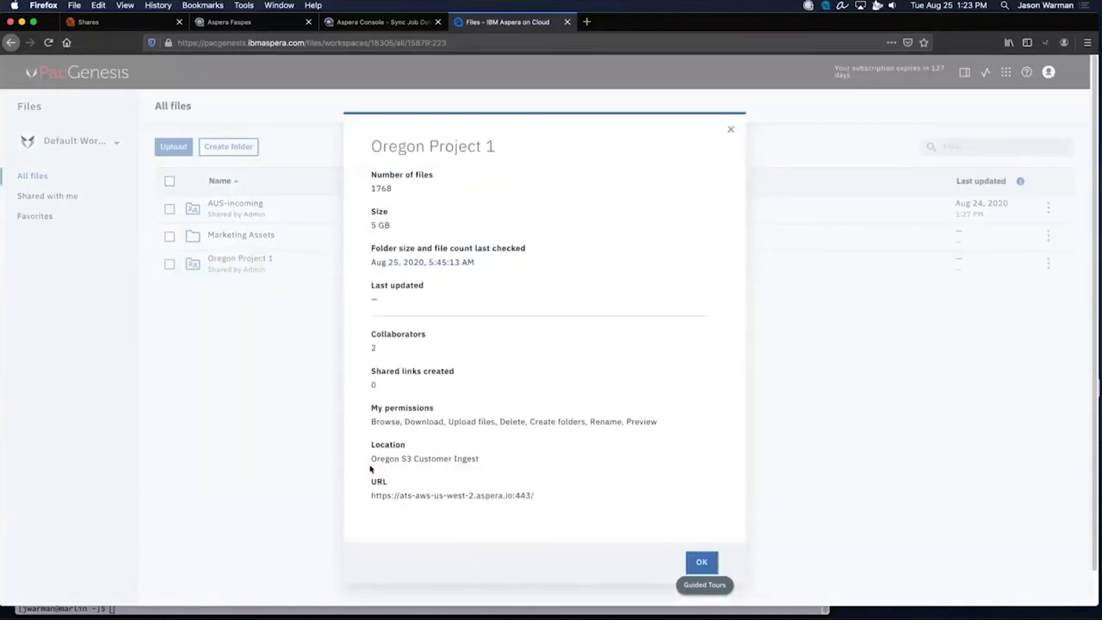
drag(430, 496, 475, 497)
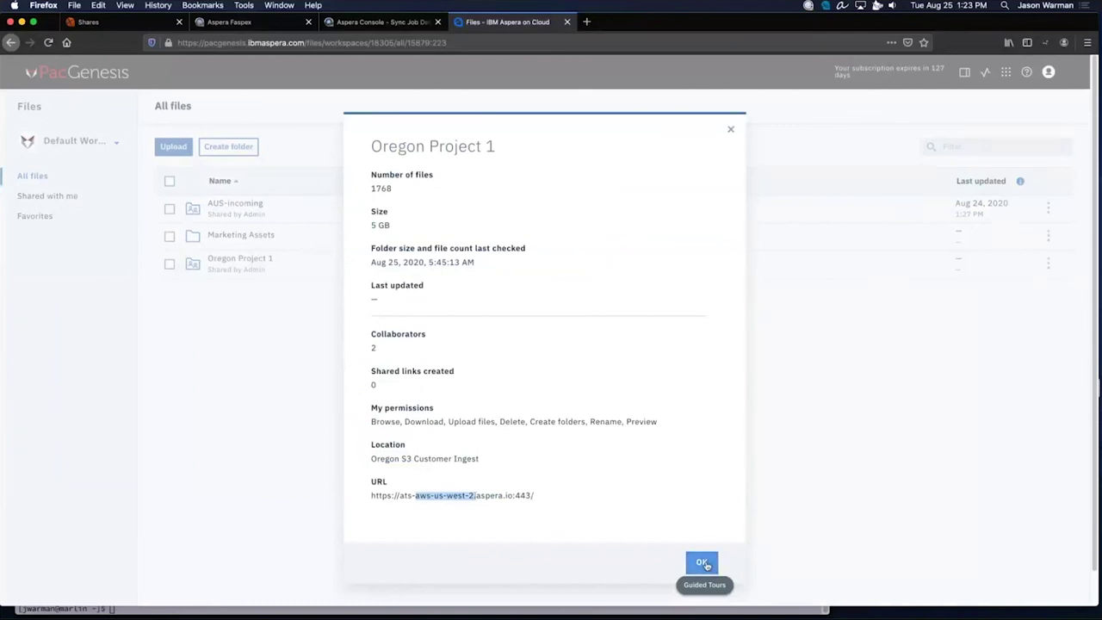
click(702, 562)
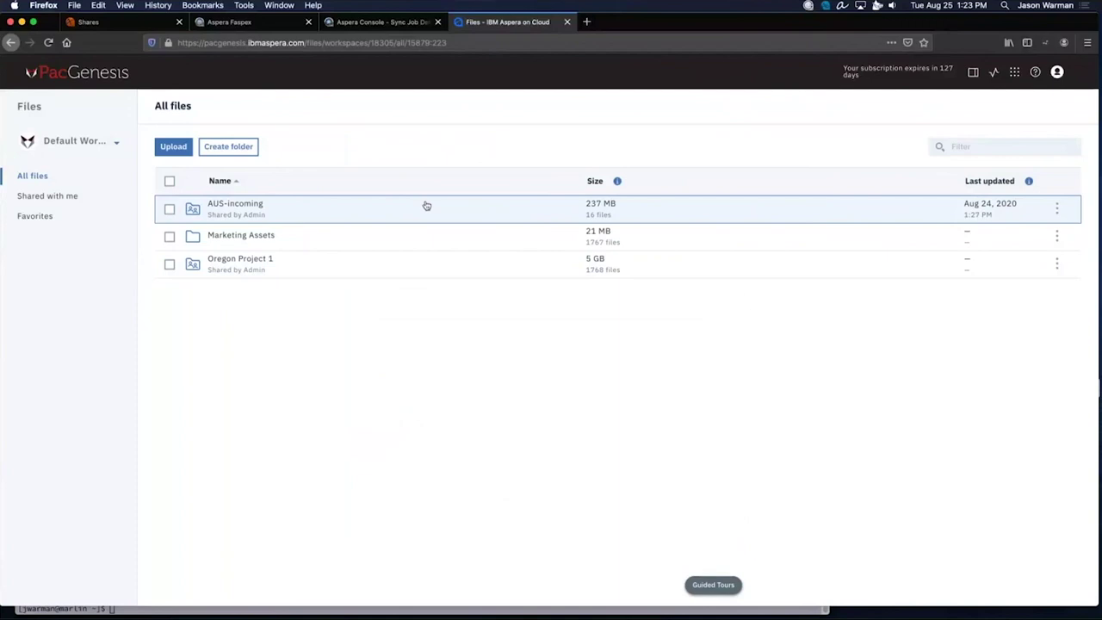
Open AUS-incoming, download creed-2-trailer-2_h720p.mov, and check the completed transfer in the monitor.
double_click(426, 205)
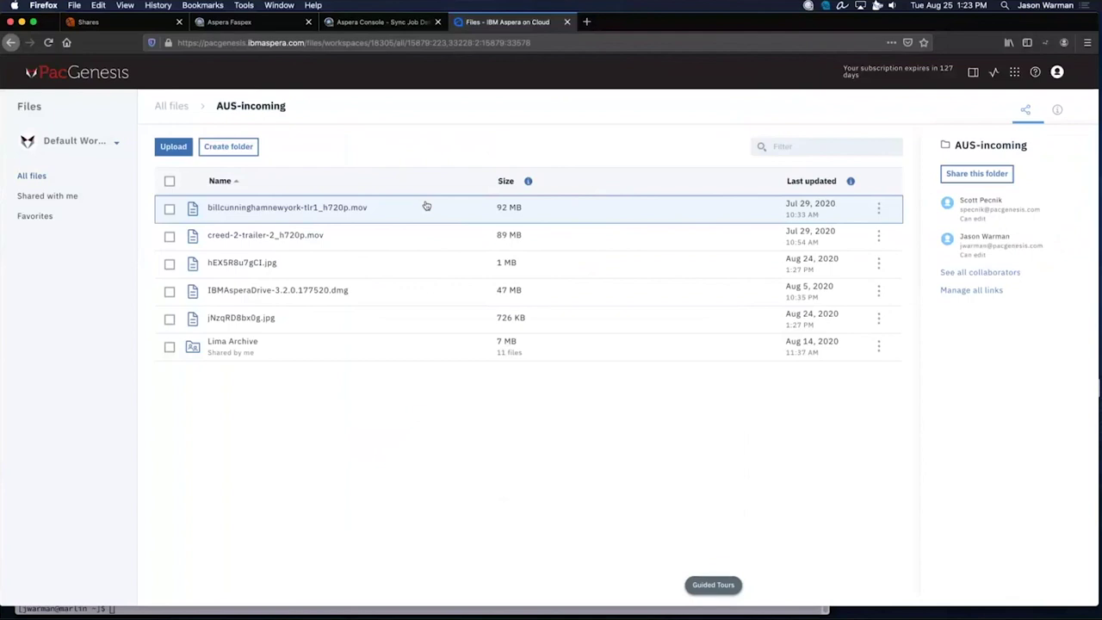
click(169, 237)
click(185, 148)
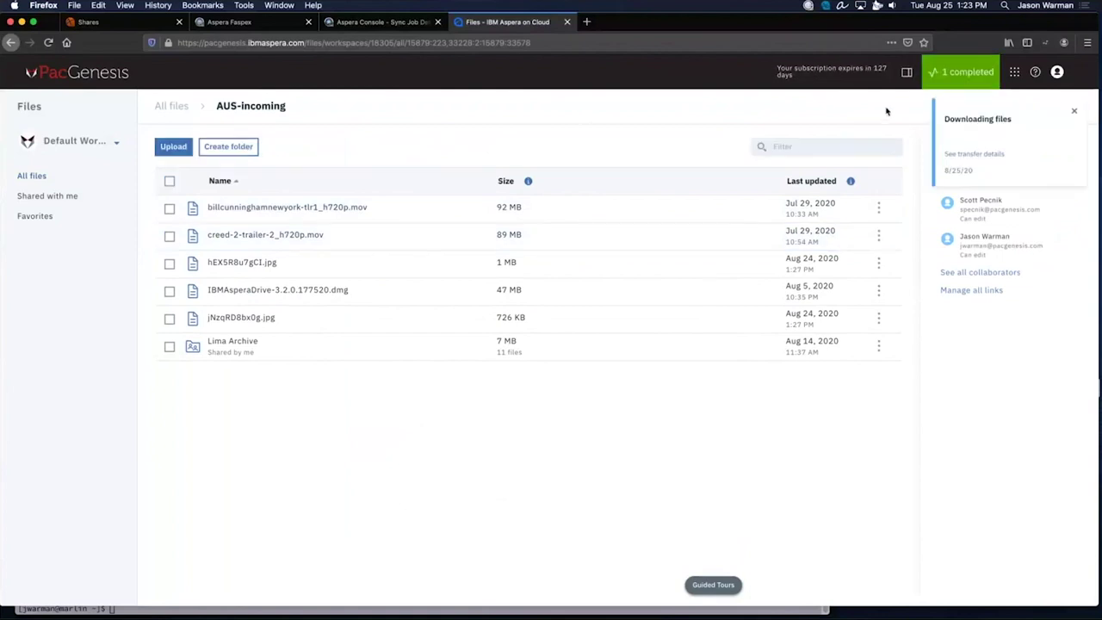
click(969, 86)
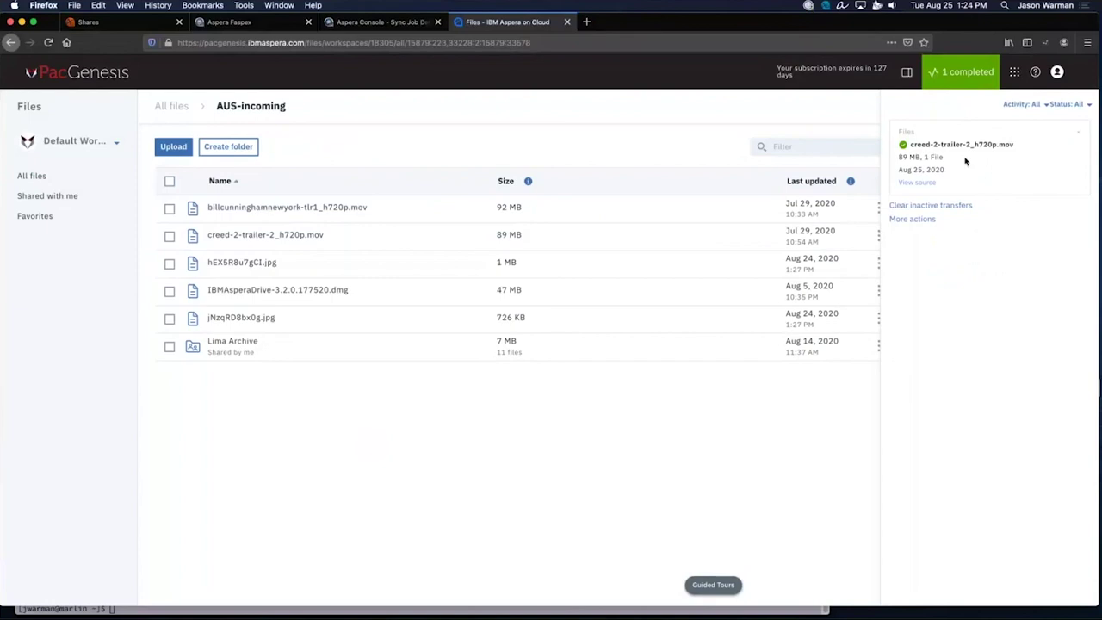
click(614, 134)
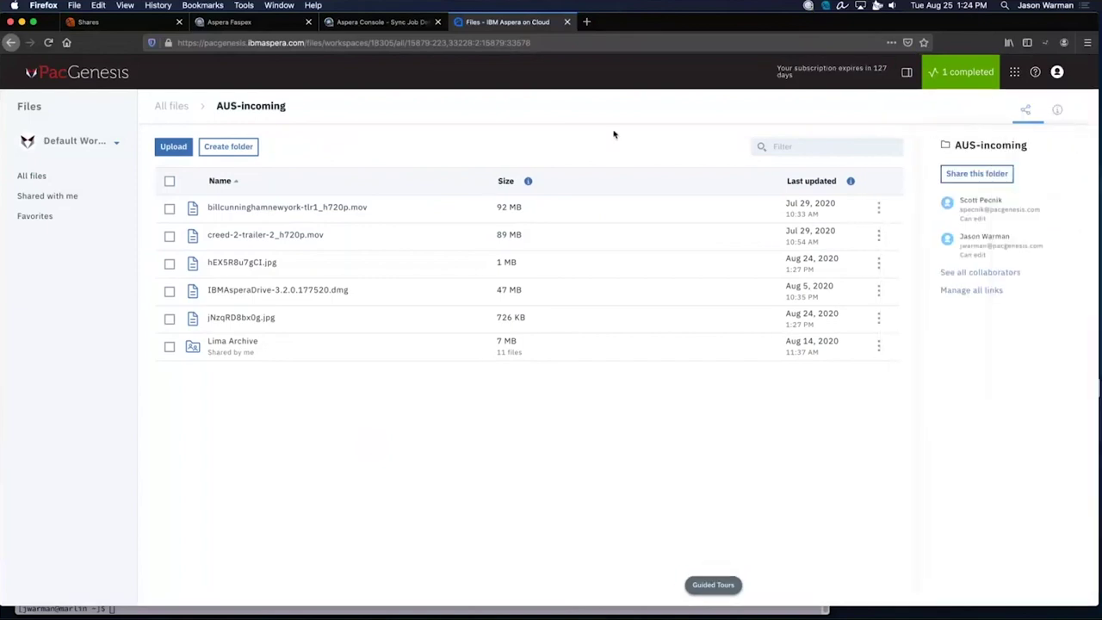
Copy hEX5R8u7gCI.jpg, JvNFXRKWjL8.jpg and lkEwTGEdO7s.jpg from Oregon Project 1 into AUS-incoming via Split view.
click(906, 75)
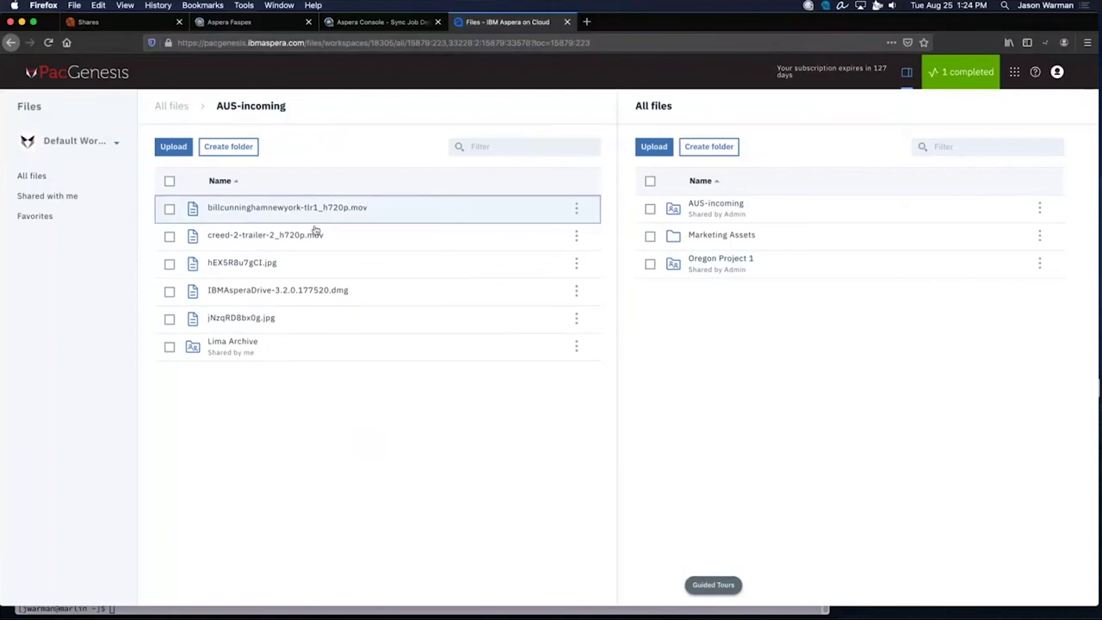
click(744, 271)
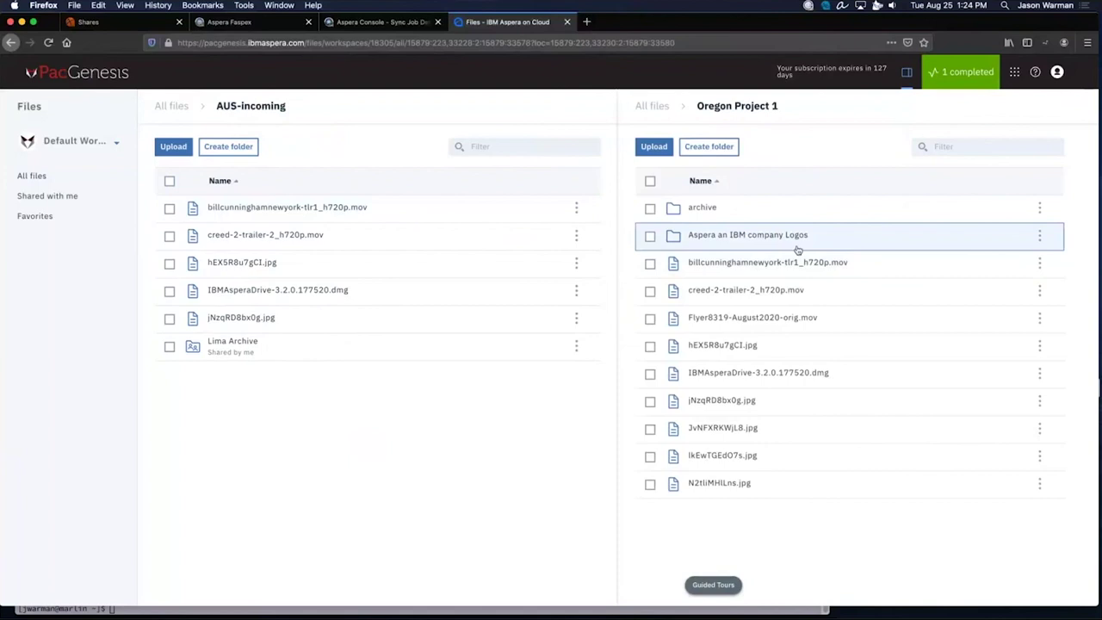
click(649, 346)
click(649, 434)
click(651, 462)
drag(723, 349, 460, 321)
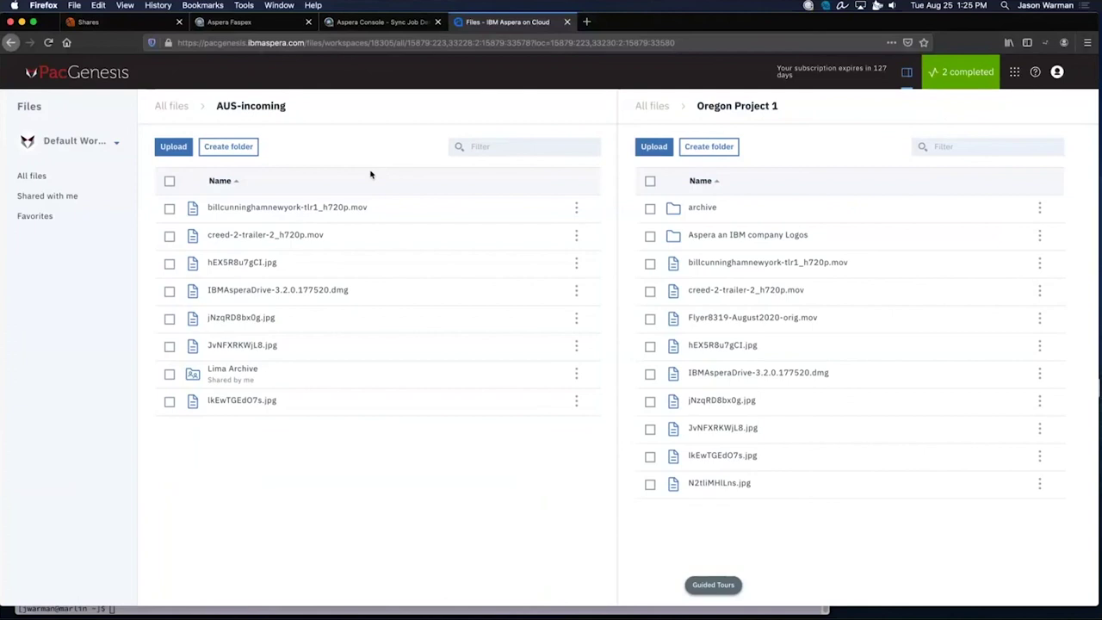
click(972, 76)
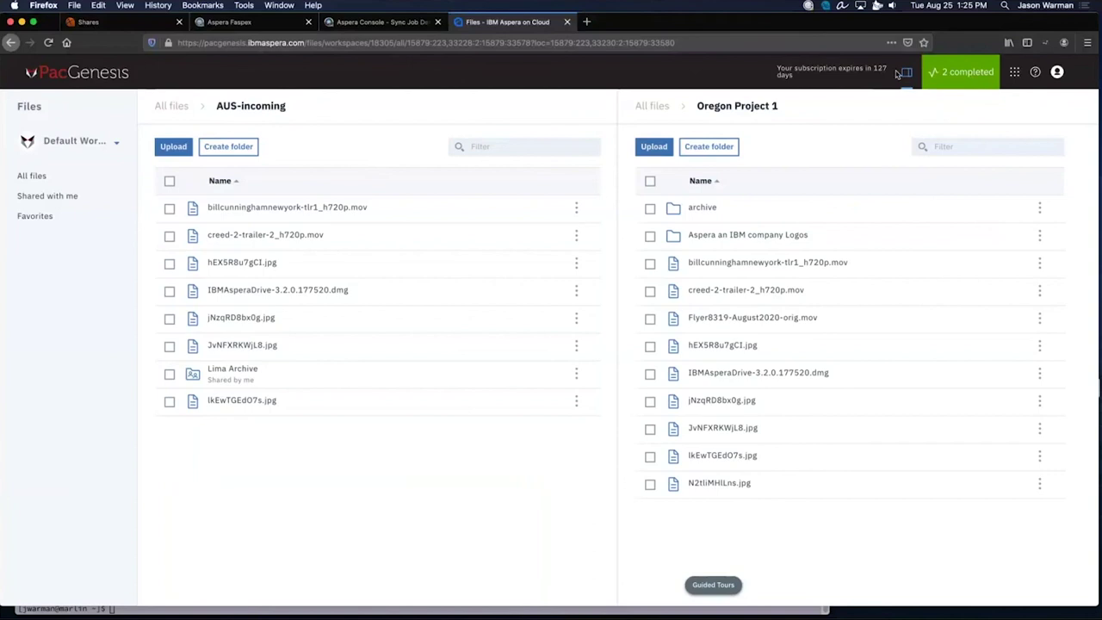
In the Packages app, start a new package addressed to Content Ingest - Project Lima.
click(1015, 74)
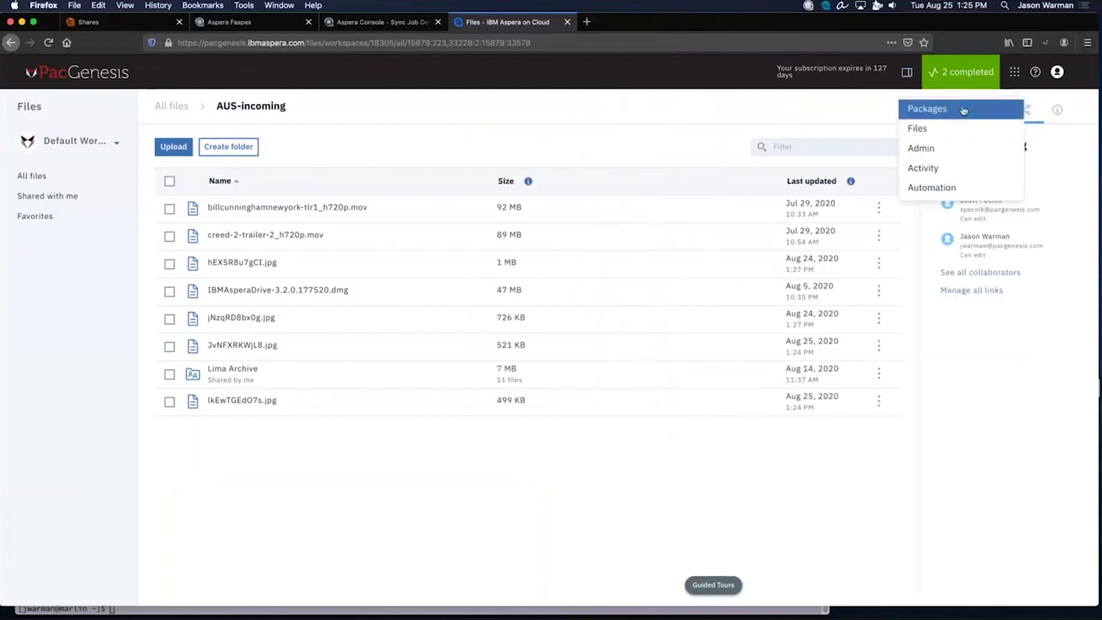
click(962, 111)
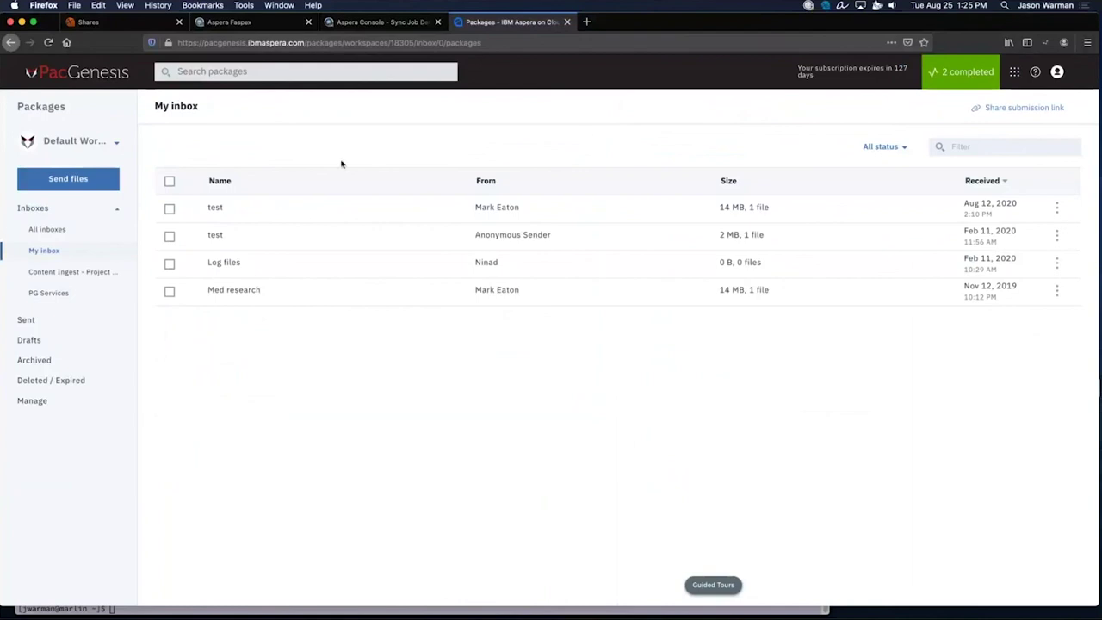
click(74, 179)
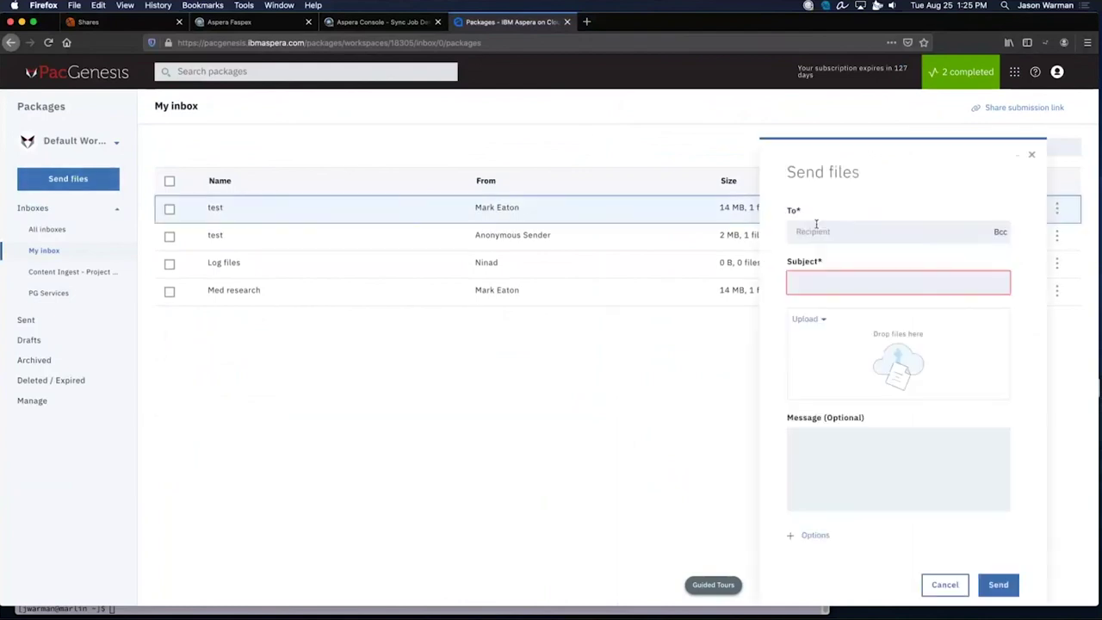
click(858, 231)
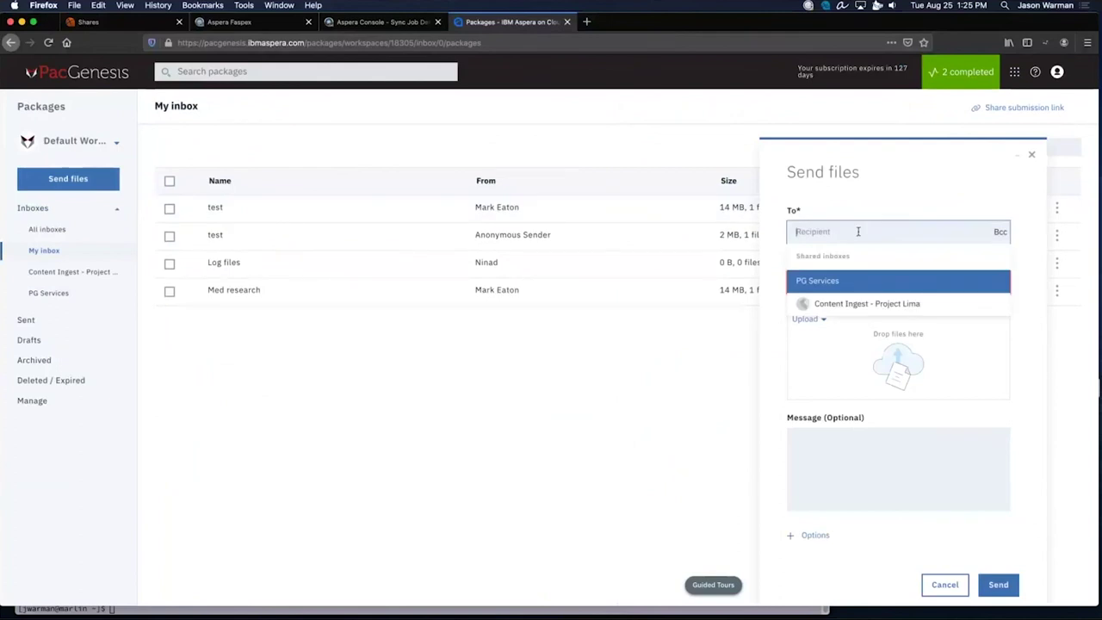
click(867, 303)
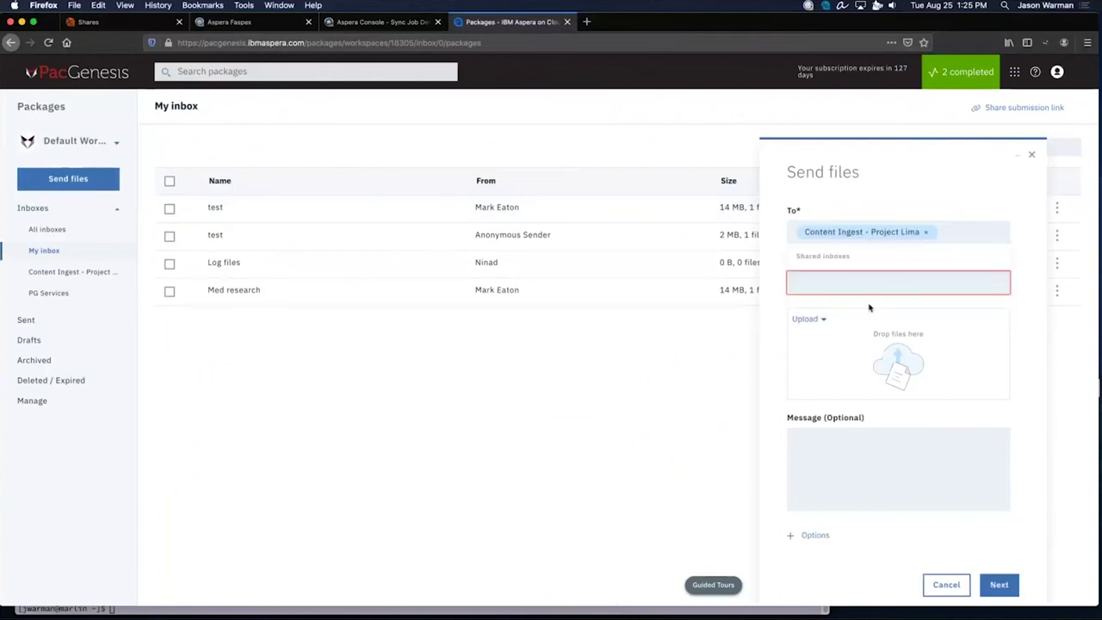
Enter a test subject and attach five 10MB files from the computer.
click(833, 288)
text(test for jason)
click(817, 319)
click(806, 343)
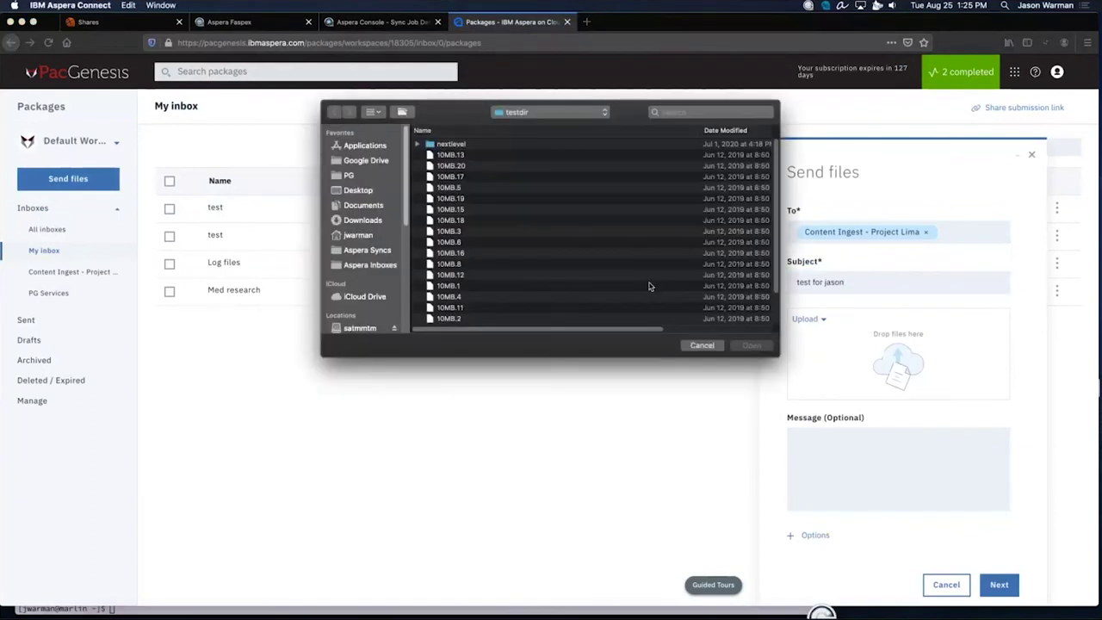
drag(603, 229, 570, 273)
click(751, 345)
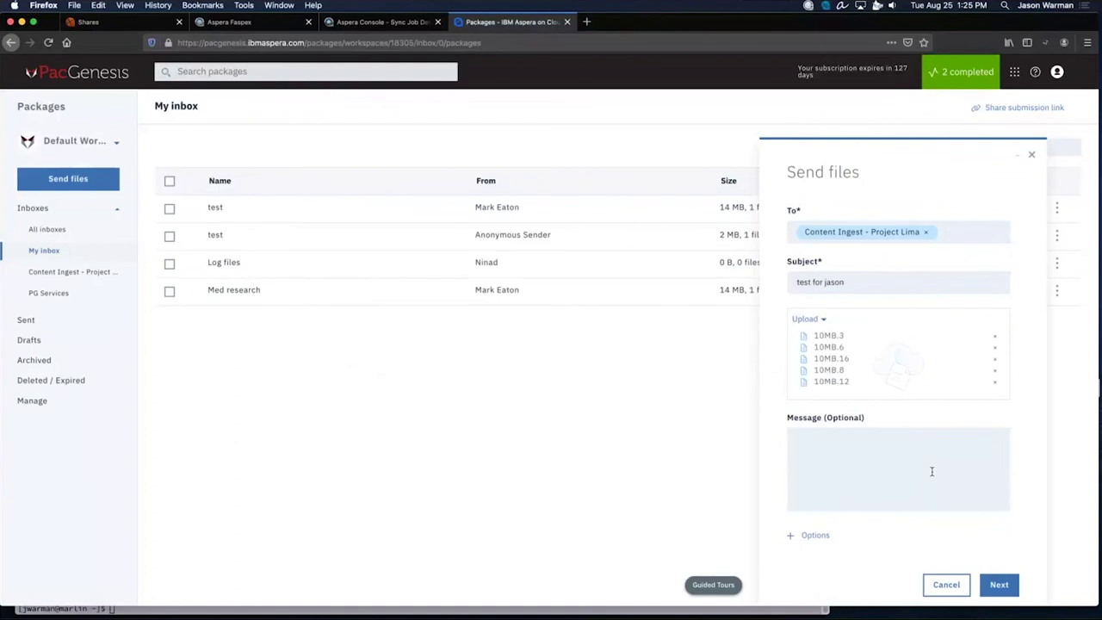
Set the package metadata Release Date to 08/27/2020 and Format to Short Form.
click(999, 585)
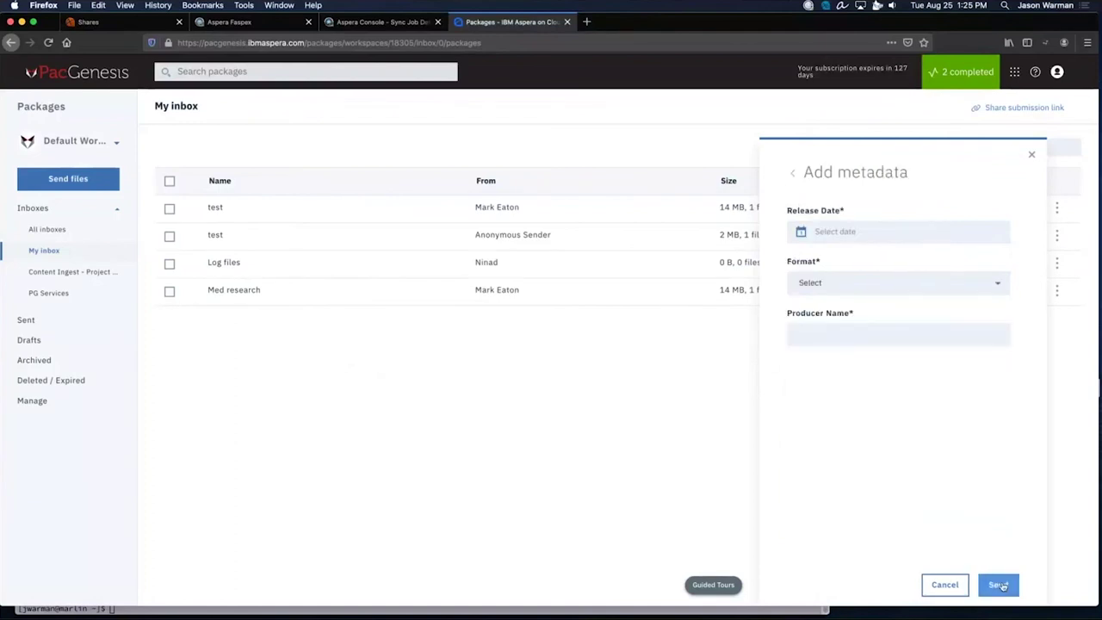
triple_click(887, 175)
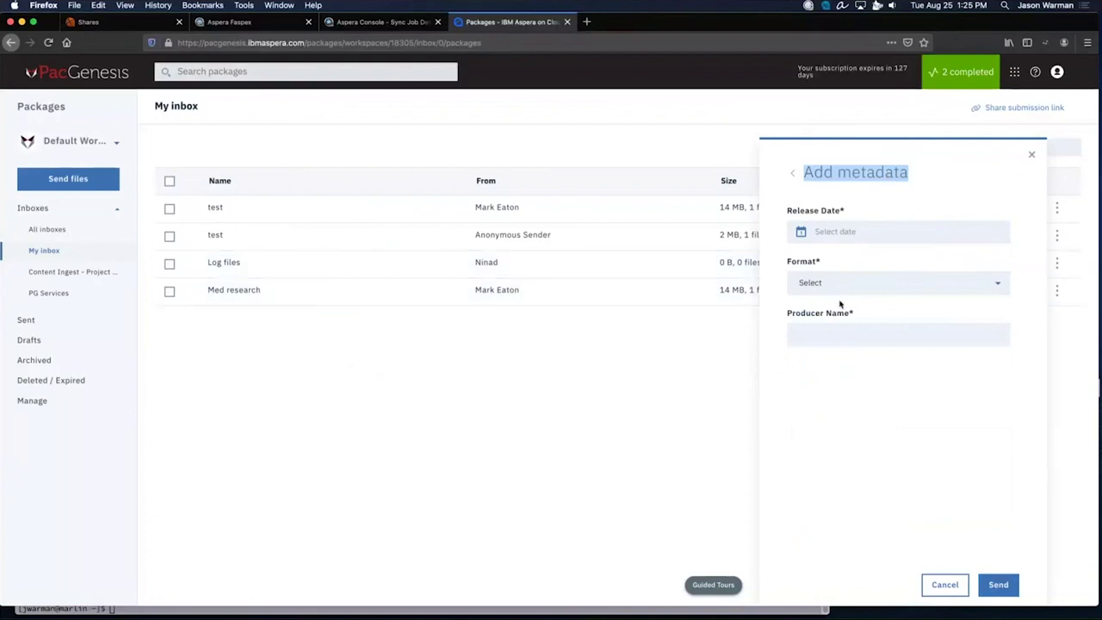
click(851, 232)
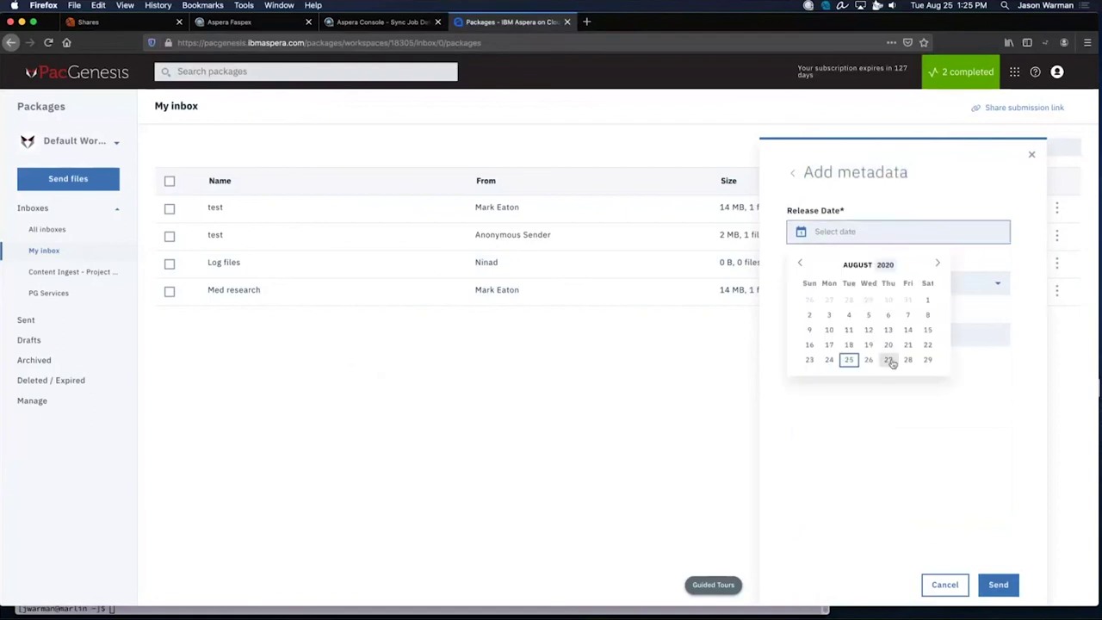
click(888, 360)
click(844, 284)
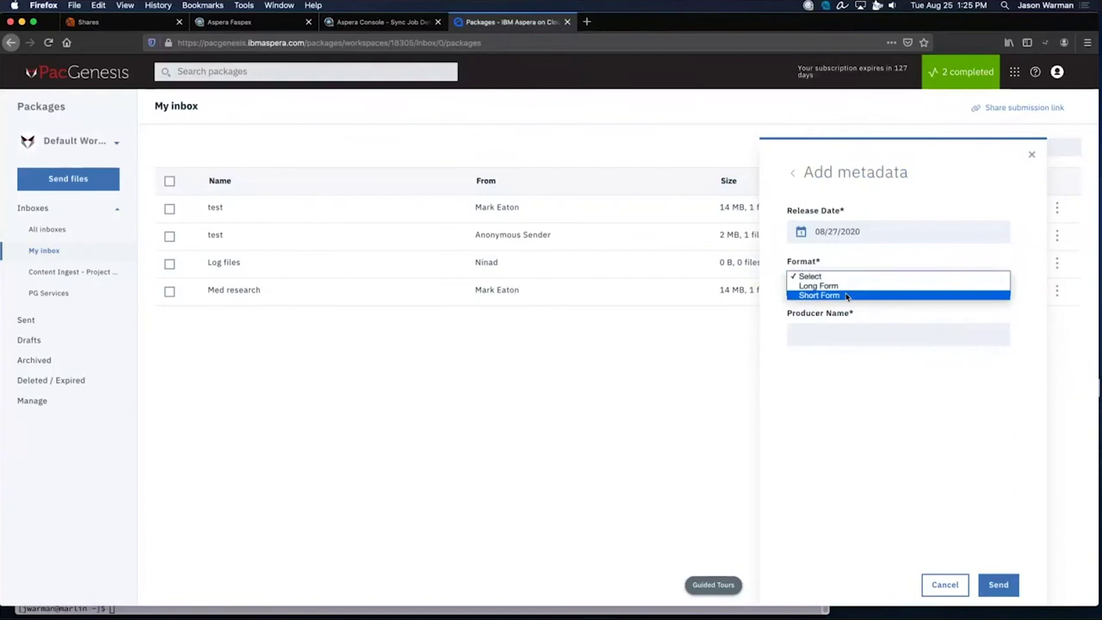
click(846, 296)
click(839, 336)
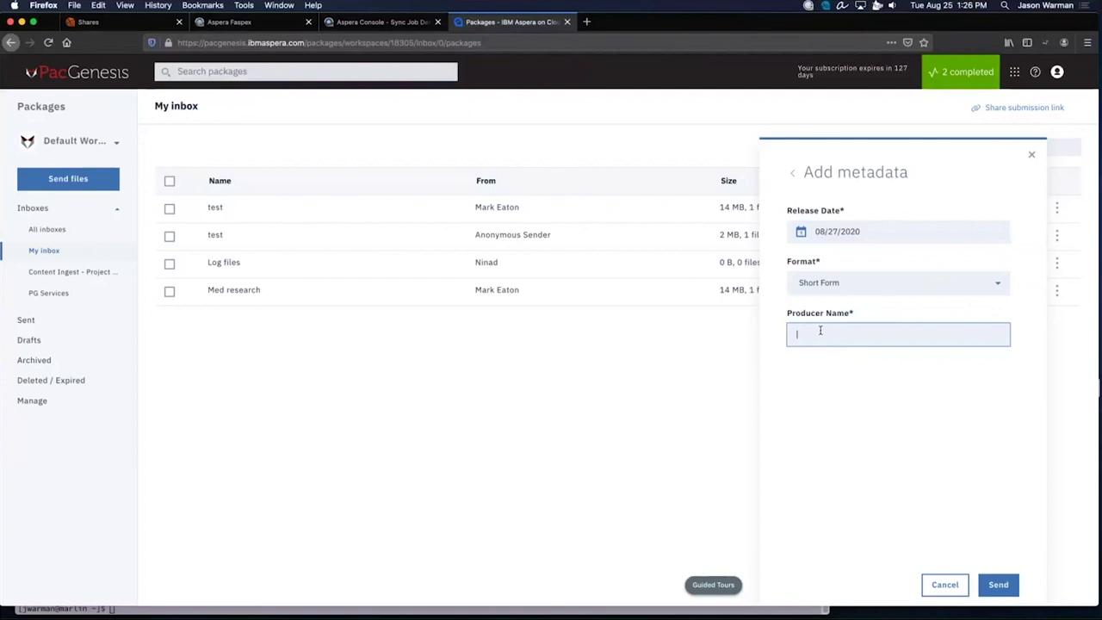
Discard the unsent package and open Activity's Volume usage report: 6.22 GB over 14 transfers.
click(1030, 157)
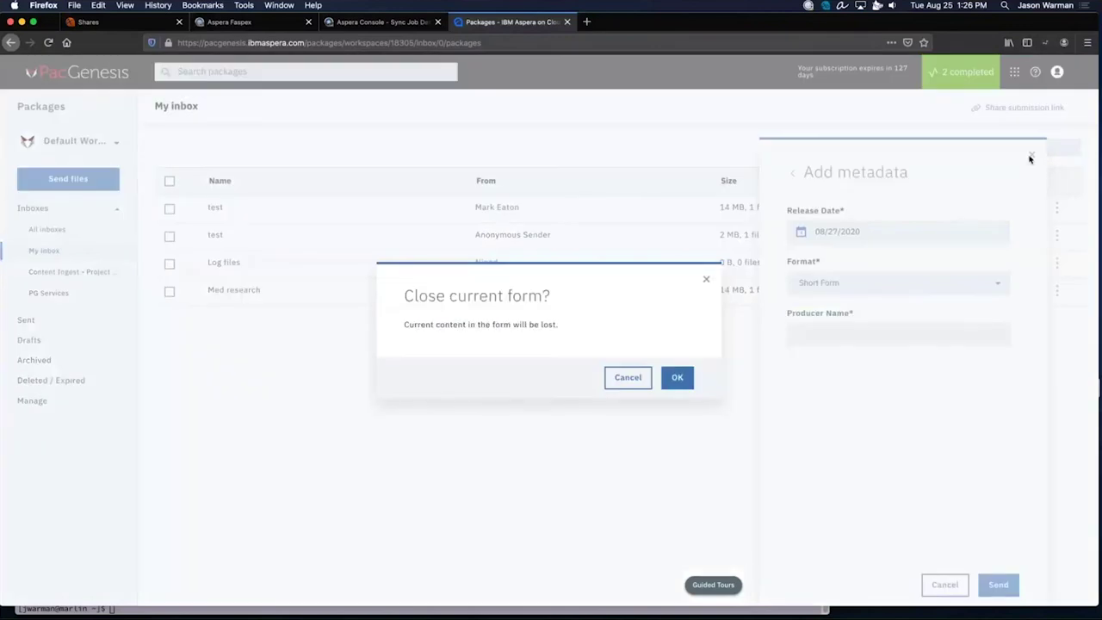
click(682, 378)
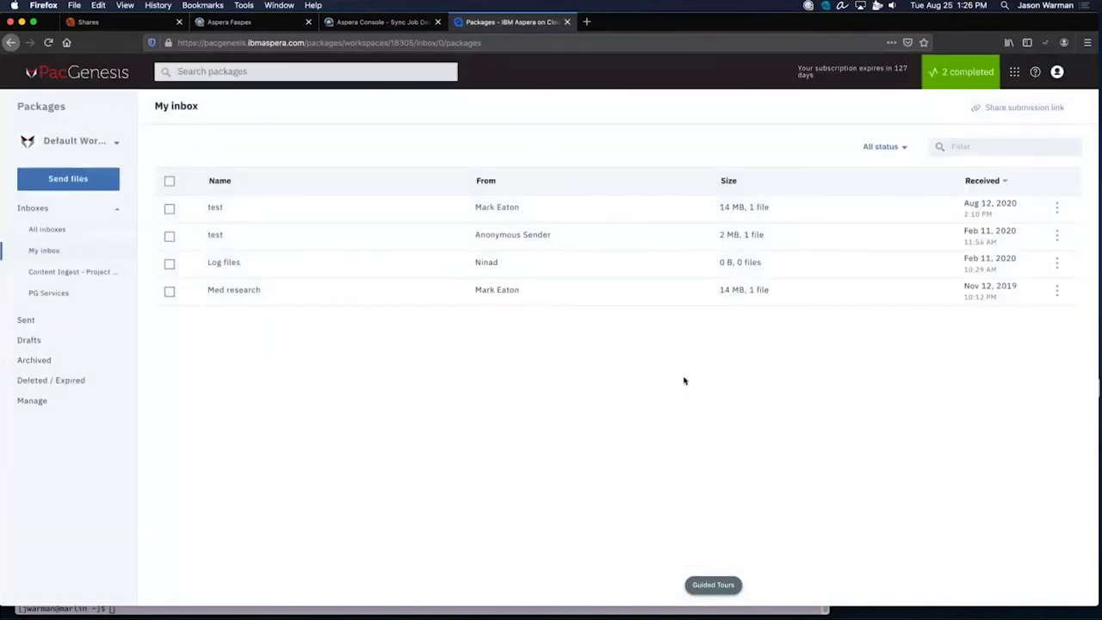
click(1014, 72)
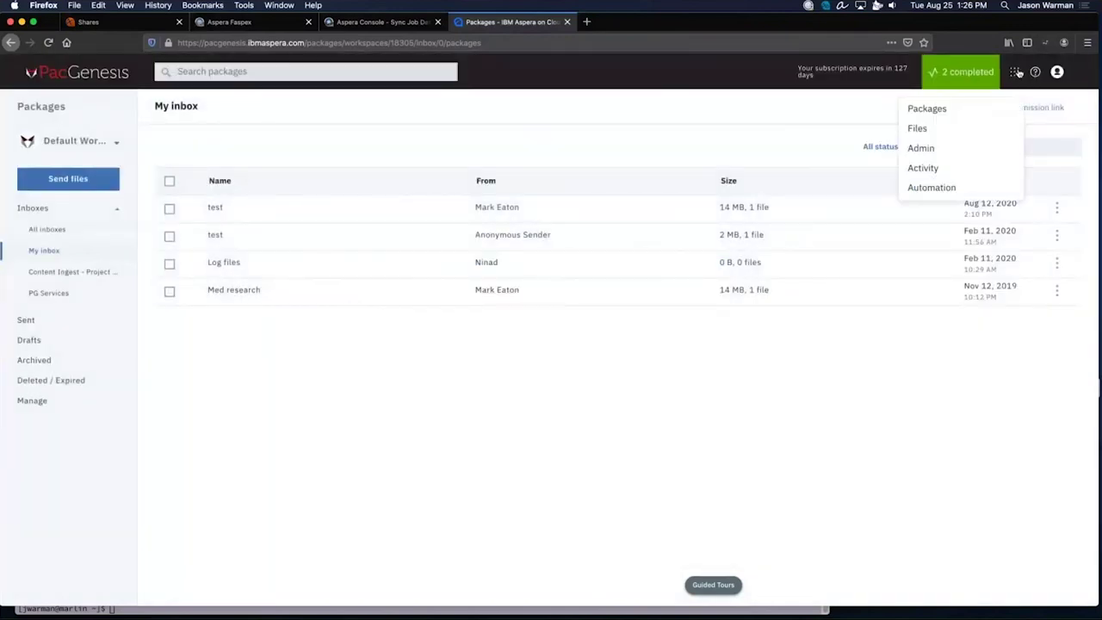
click(949, 170)
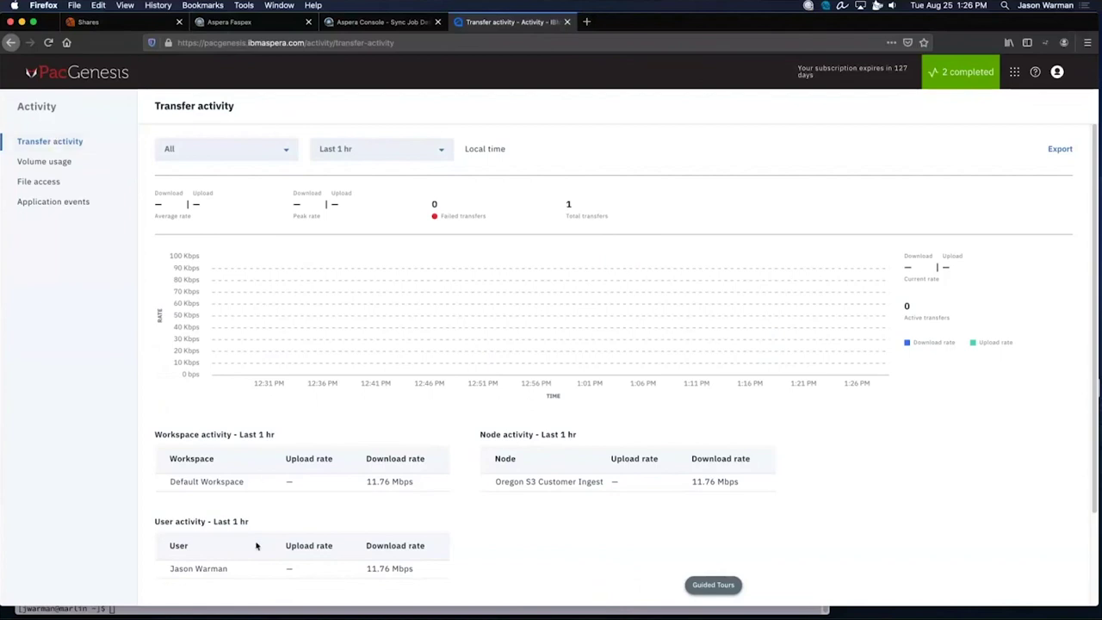
click(59, 164)
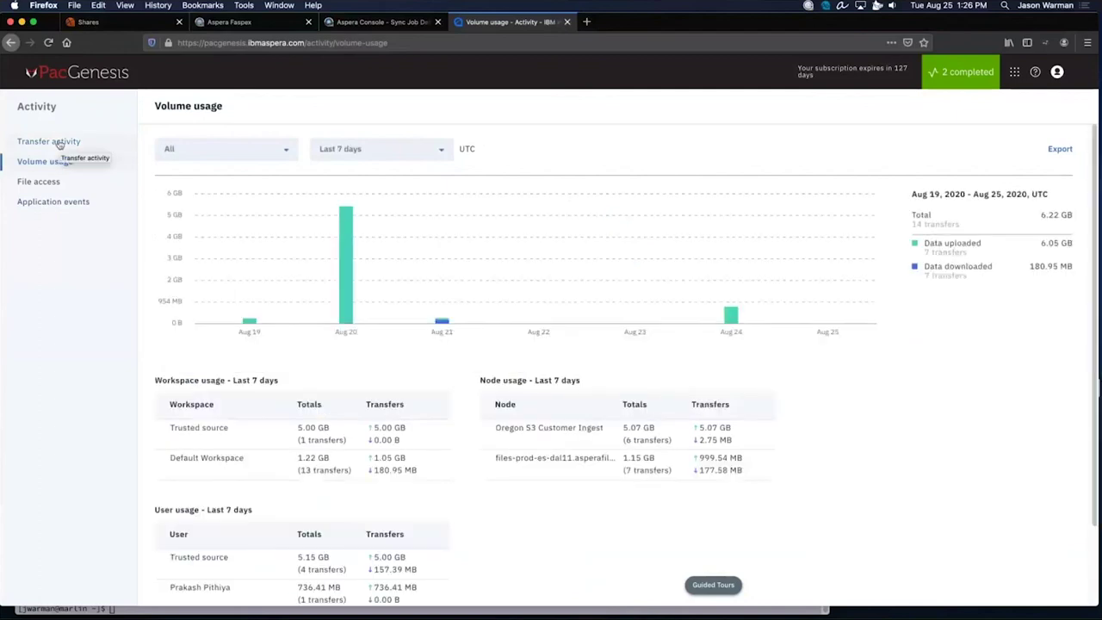
Browse the report's filter and date-range options unchanged, then open the last-hour Transfer activity report.
click(214, 151)
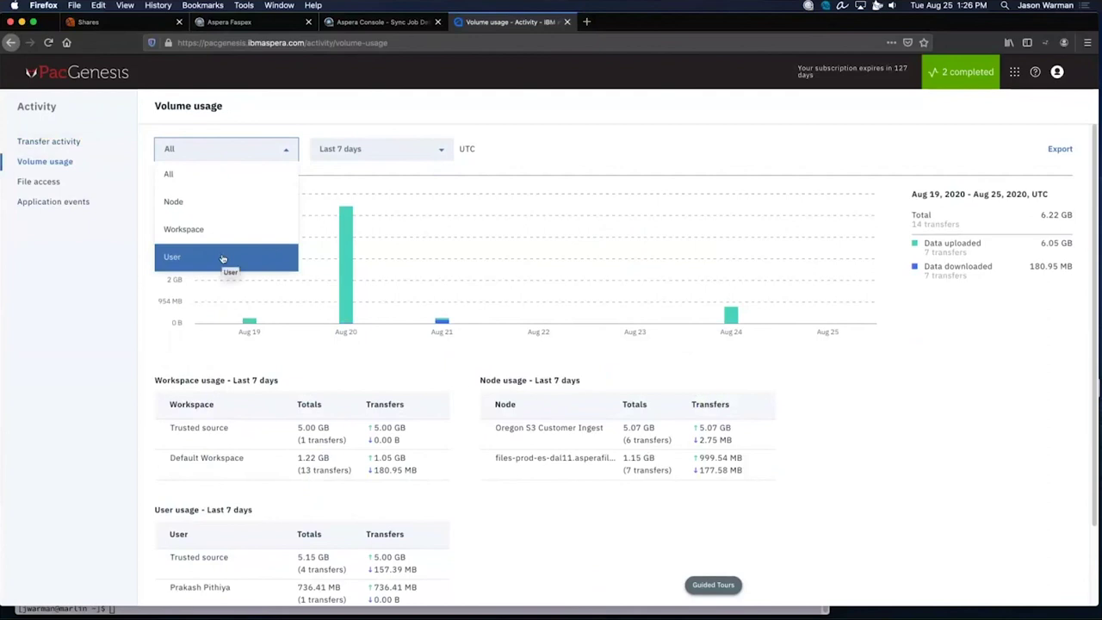
click(418, 149)
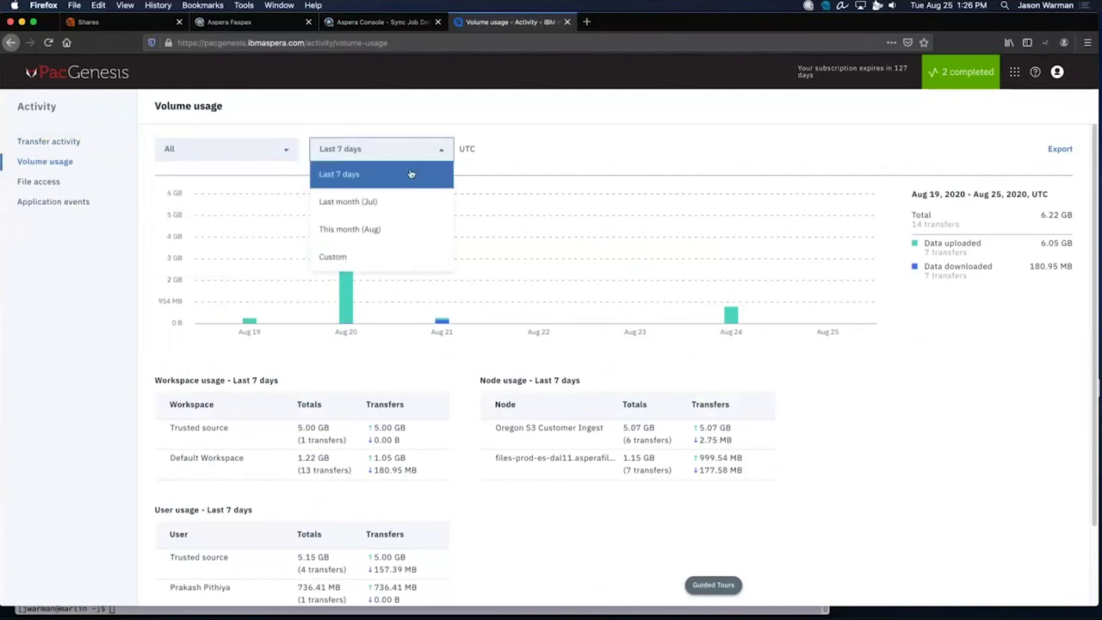
click(546, 143)
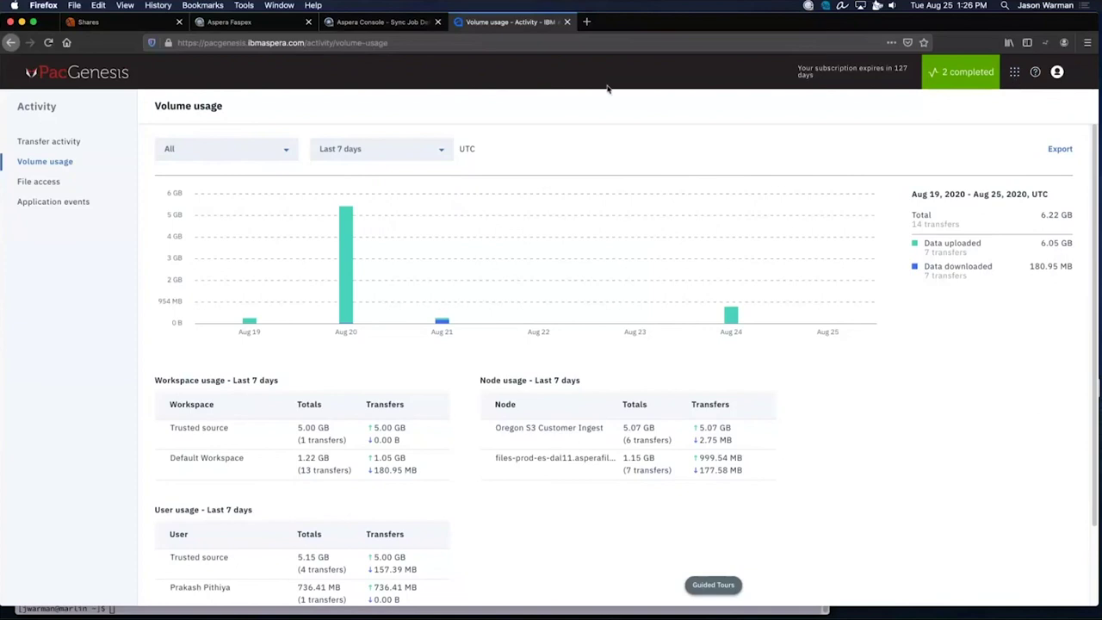
click(52, 145)
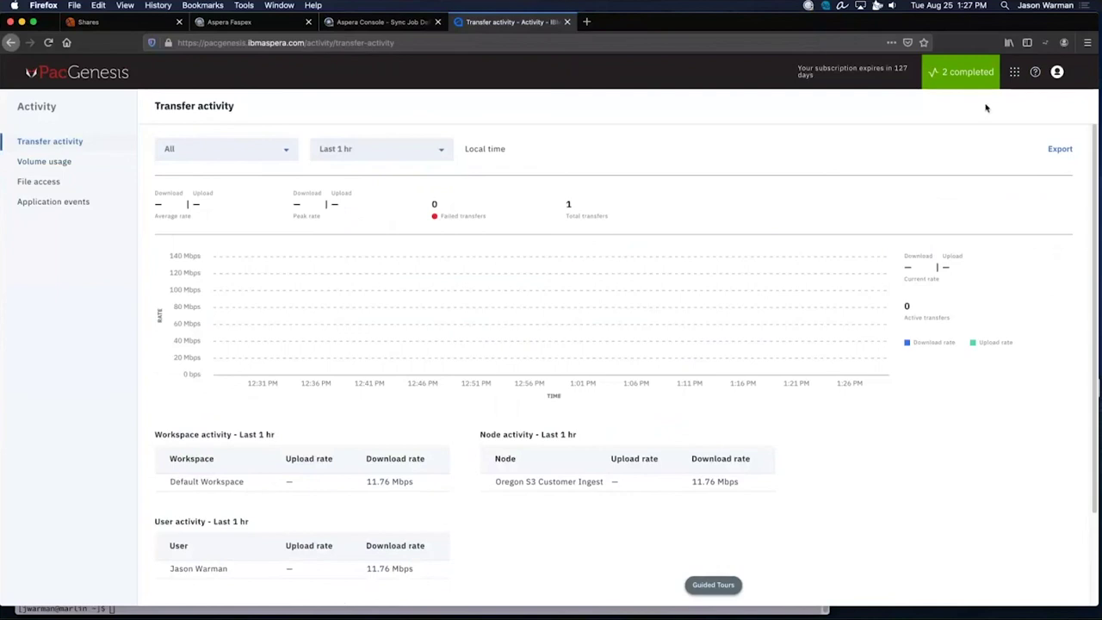
Open the Package Ingest - Archive to Datacenter workflow and review its Content Ingest - Project Lima trigger.
click(1013, 71)
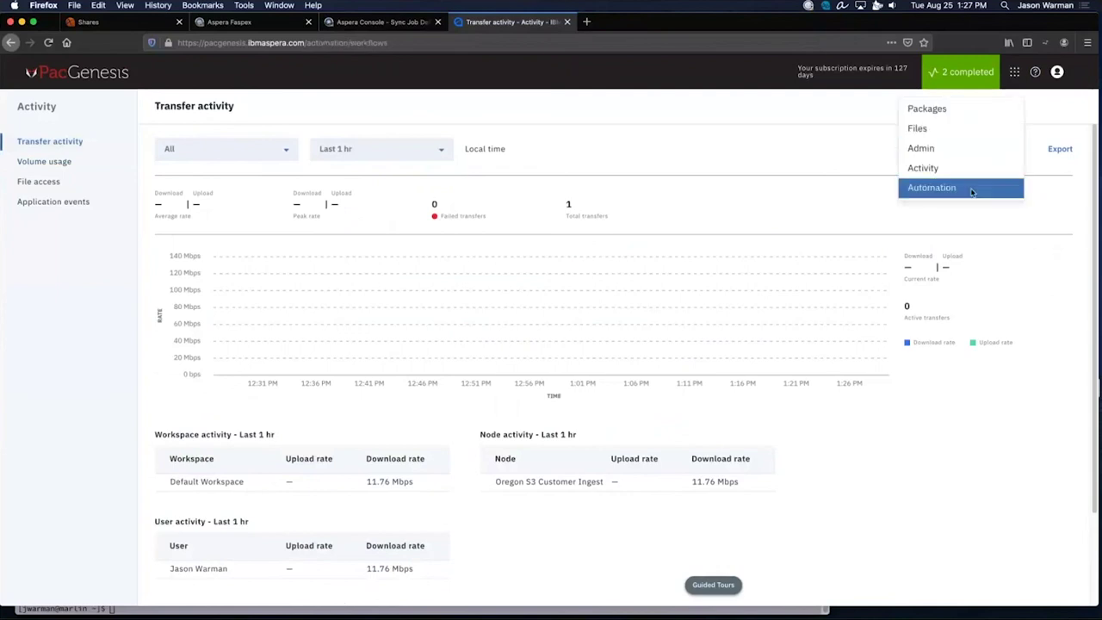
click(971, 186)
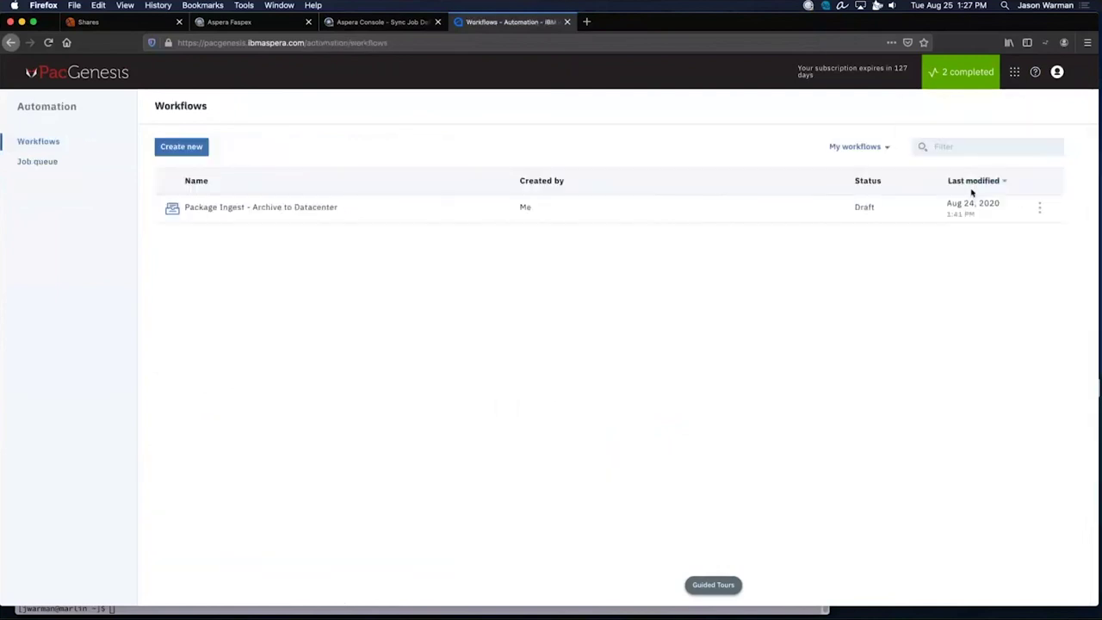
click(470, 220)
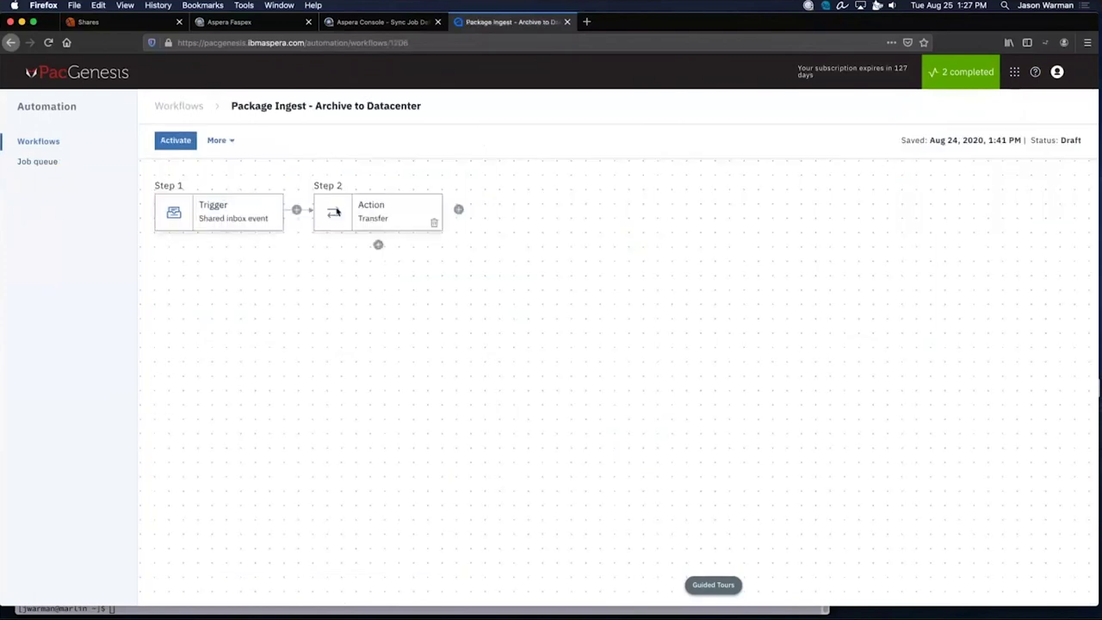
click(231, 218)
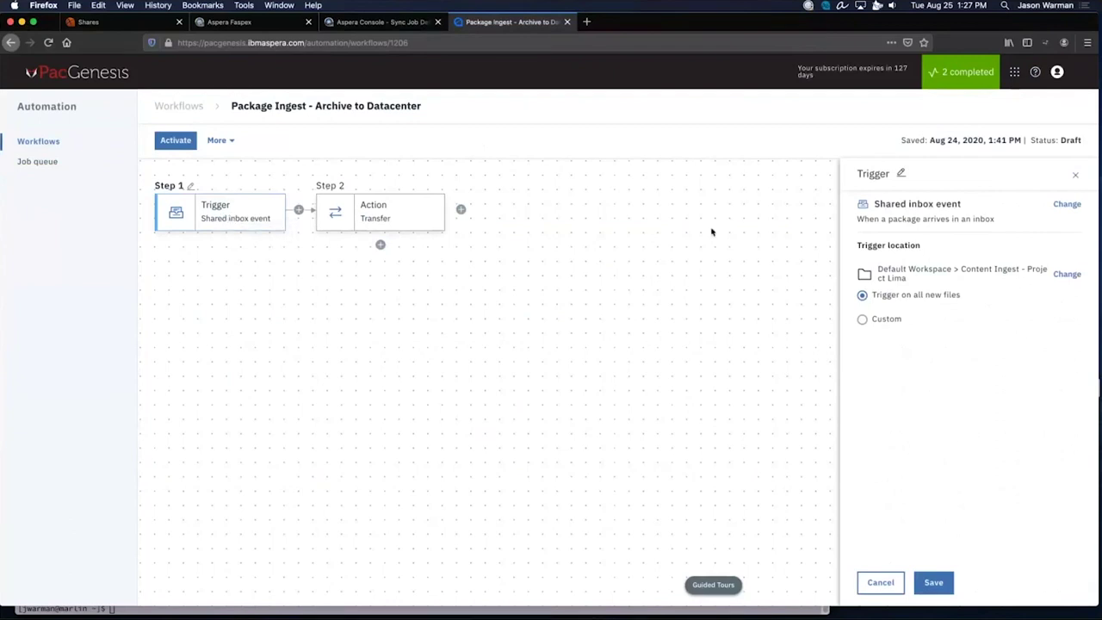
triple_click(901, 219)
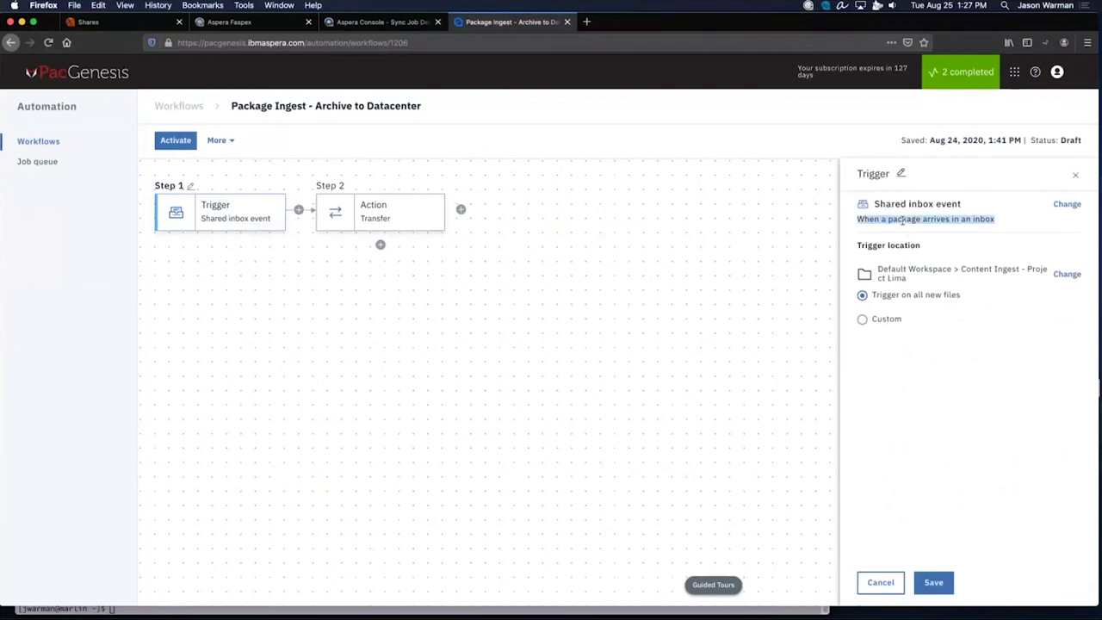
drag(961, 269, 993, 280)
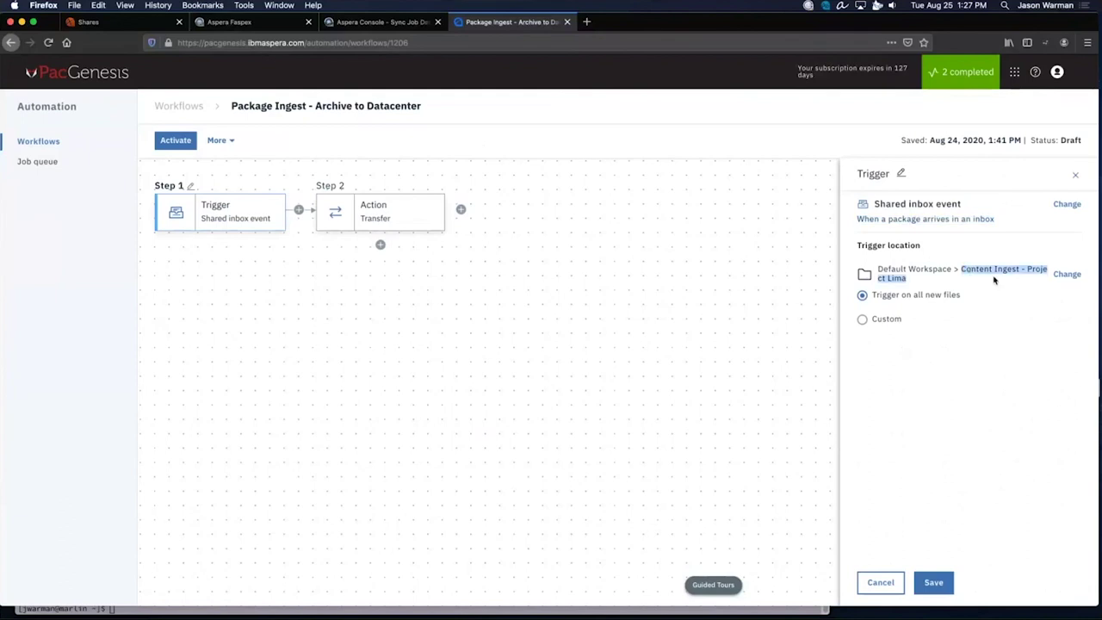
drag(917, 283, 703, 302)
click(704, 303)
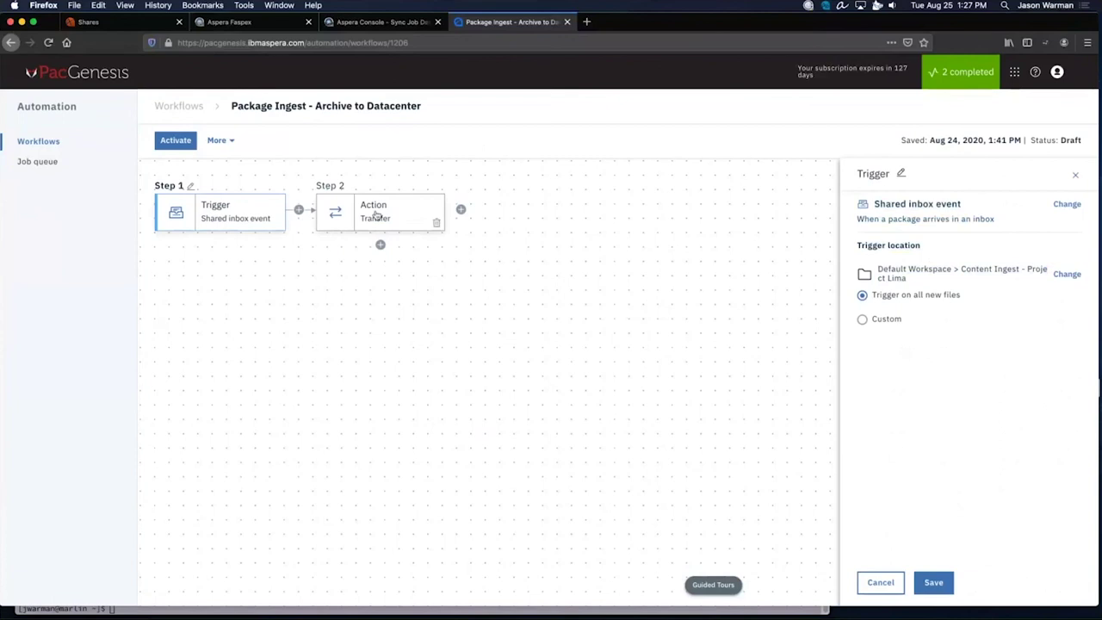
View the Transfer action step, whose destination is the Lima Archive folder.
click(375, 214)
click(676, 376)
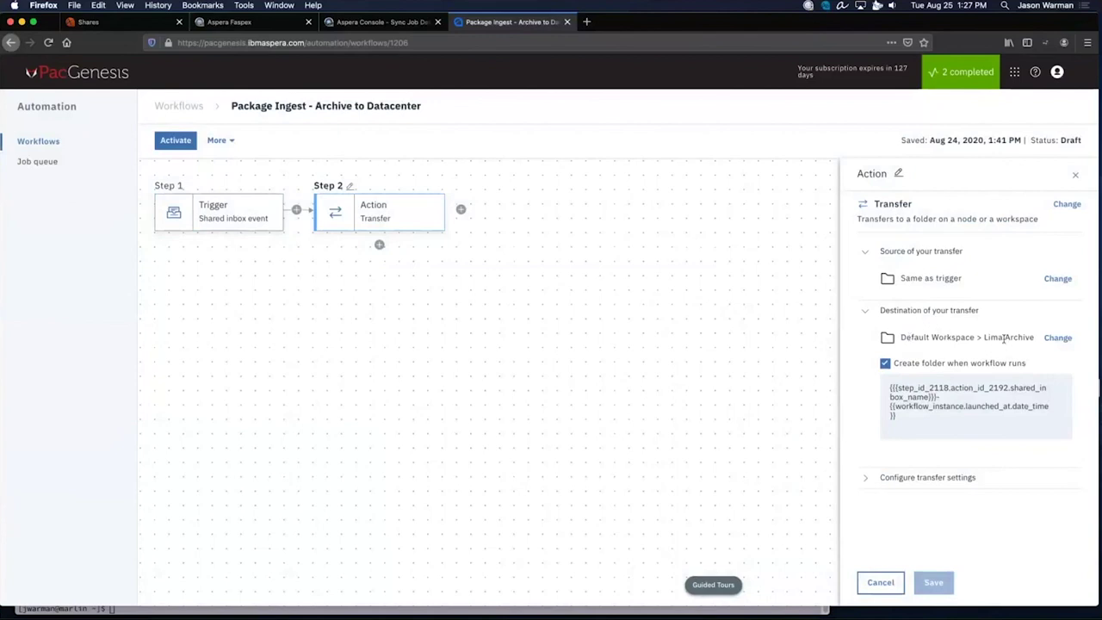
drag(984, 337, 1033, 337)
click(1028, 337)
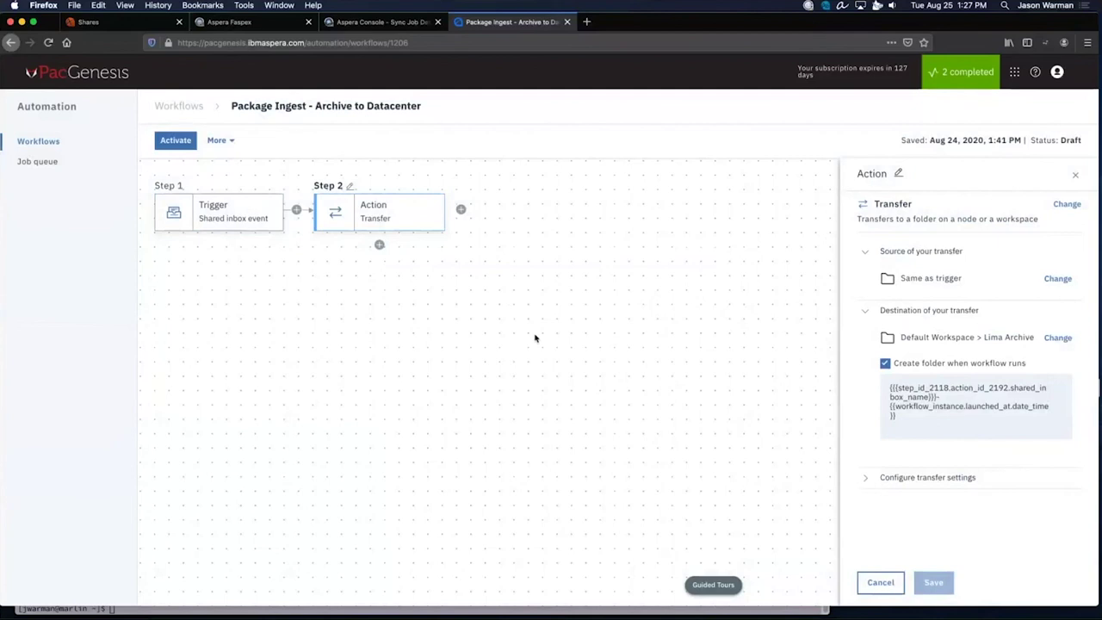